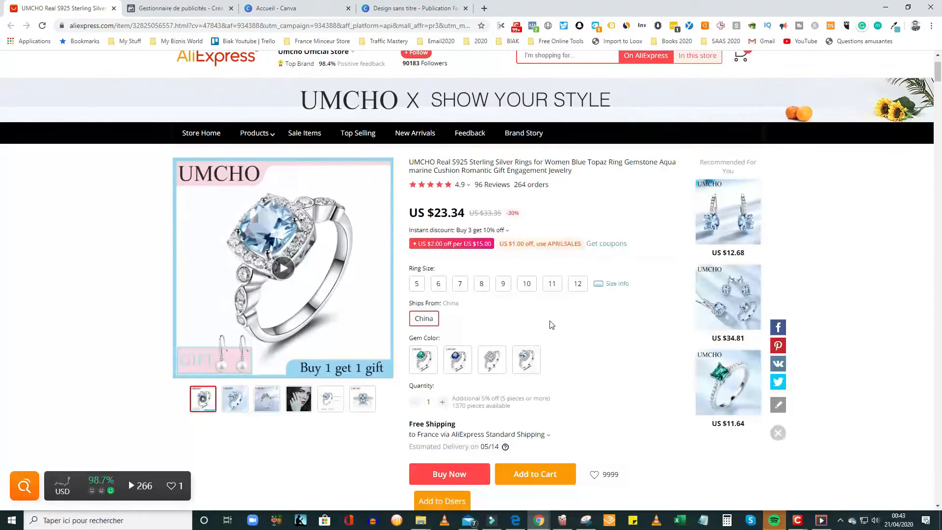
- Look through the UMCHO ring's AliExpress product page, covering its price history, description photos, gemstone overview and test certificate
{"action": "scroll", "coordinate": [552, 326], "scroll_direction": "down", "scroll_amount": 3}
{"action": "scroll", "coordinate": [496, 332], "scroll_direction": "up", "scroll_amount": 3}
{"action": "scroll", "coordinate": [494, 316], "scroll_direction": "down", "scroll_amount": 5}
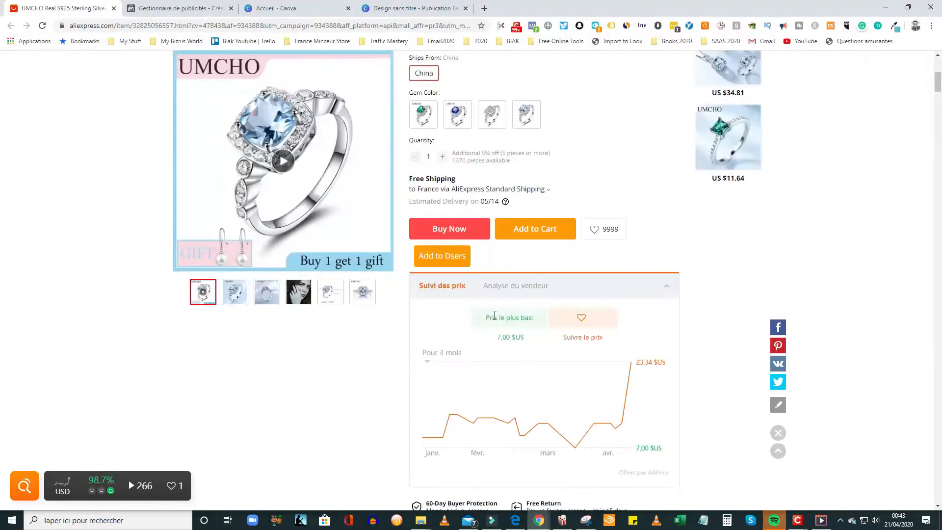
{"action": "scroll", "coordinate": [494, 319], "scroll_direction": "down", "scroll_amount": 20}
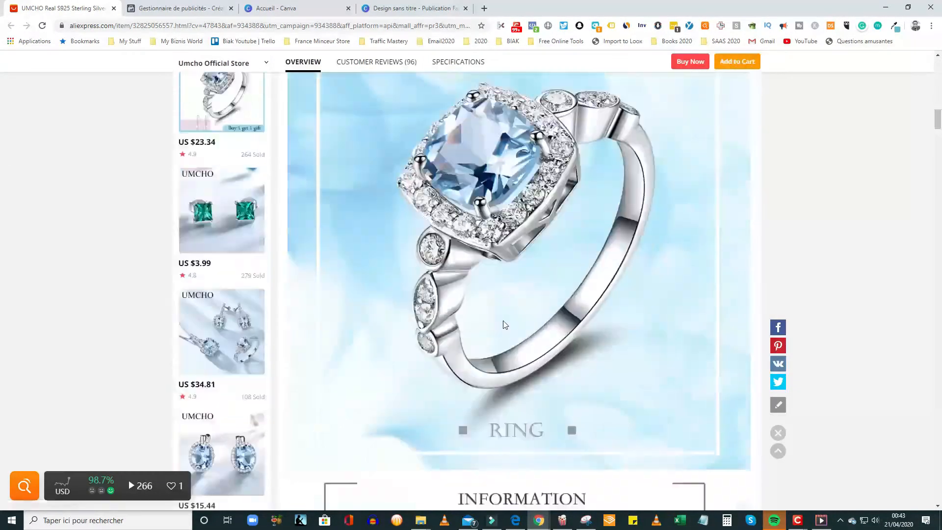
{"action": "scroll", "coordinate": [476, 324], "scroll_direction": "down", "scroll_amount": 20}
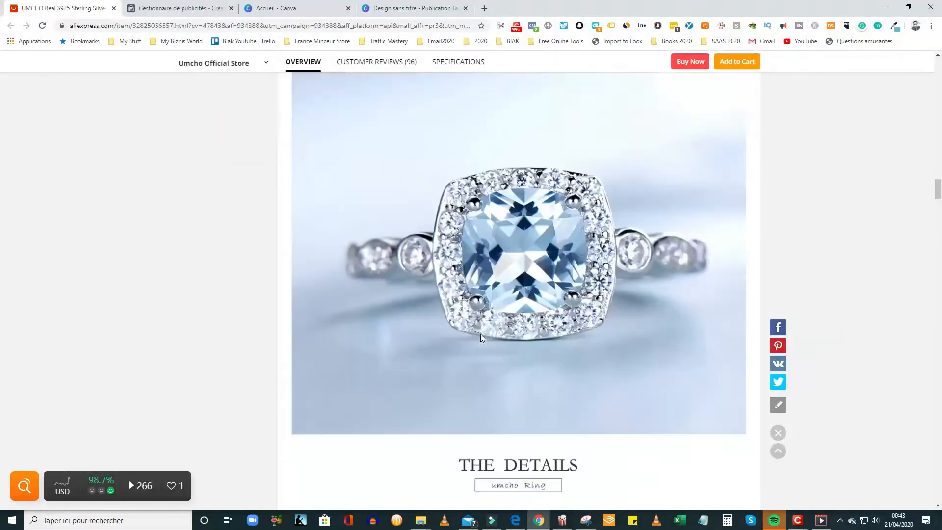
{"action": "scroll", "coordinate": [501, 329], "scroll_direction": "down", "scroll_amount": 20}
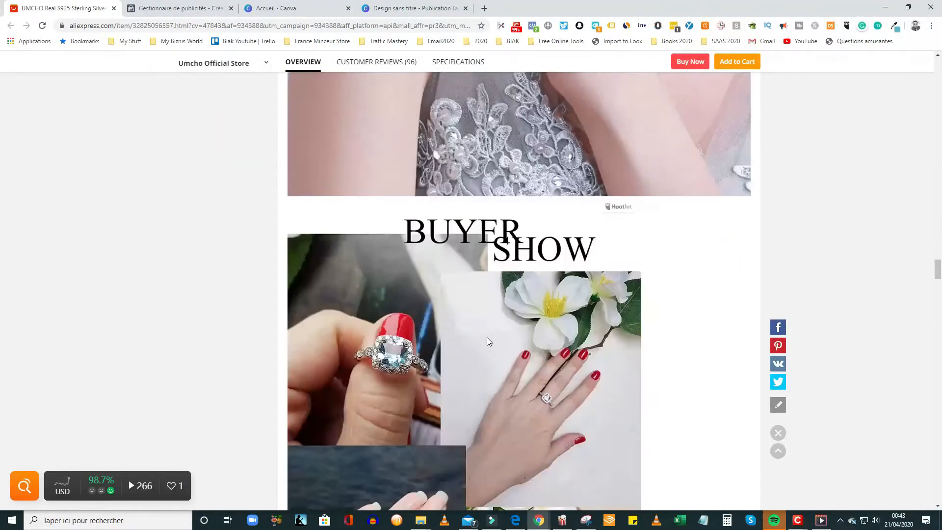
{"action": "scroll", "coordinate": [493, 345], "scroll_direction": "down", "scroll_amount": 20}
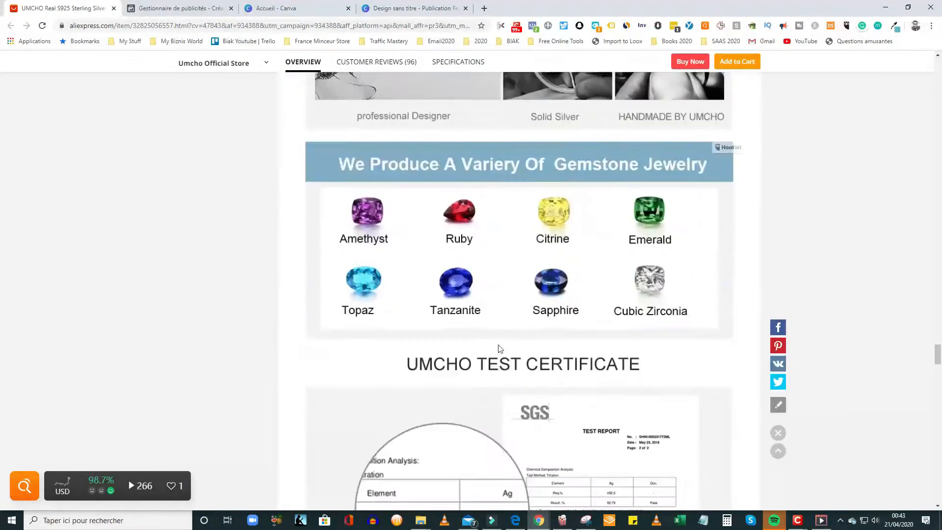
{"action": "scroll", "coordinate": [508, 342], "scroll_direction": "down", "scroll_amount": 10}
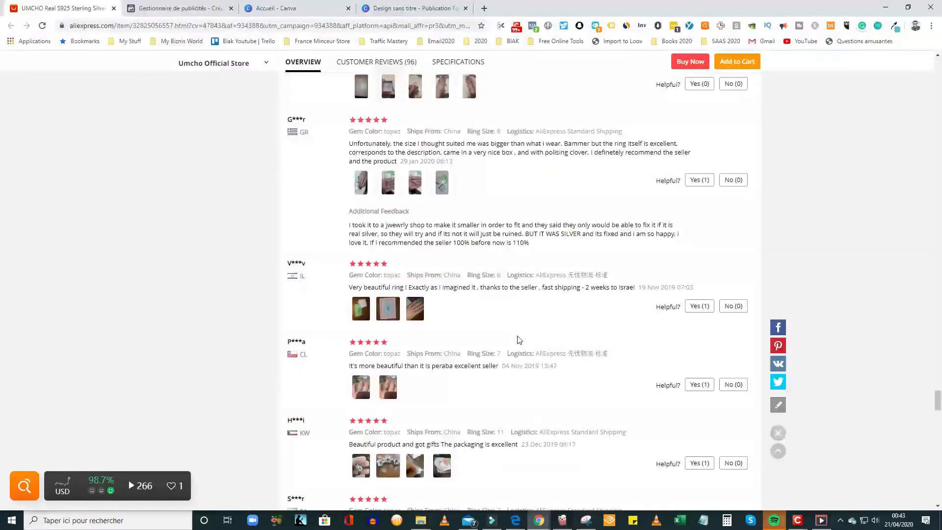
- Read the ring's customer reviews, checking the star rating, written comments and buyer photos
{"action": "scroll", "coordinate": [521, 340], "scroll_direction": "up", "scroll_amount": 7}
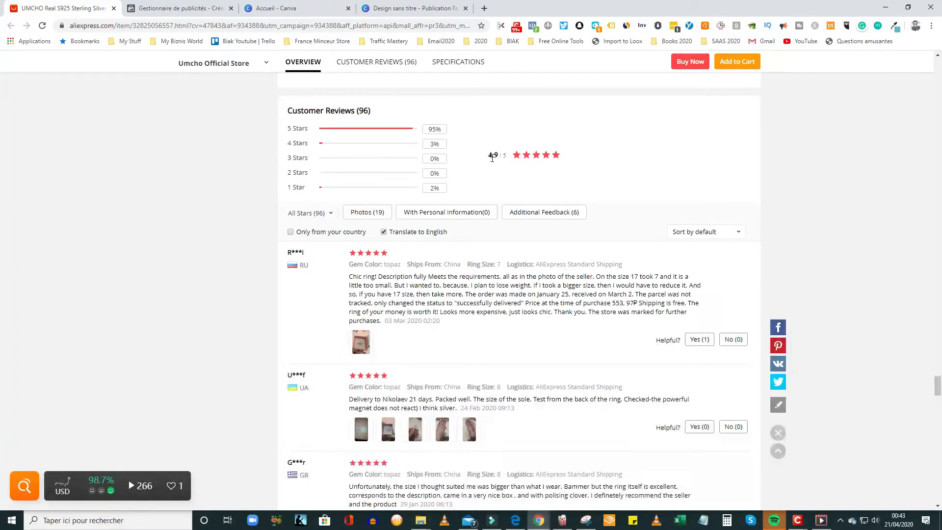
{"action": "scroll", "coordinate": [514, 201], "scroll_direction": "down", "scroll_amount": 7}
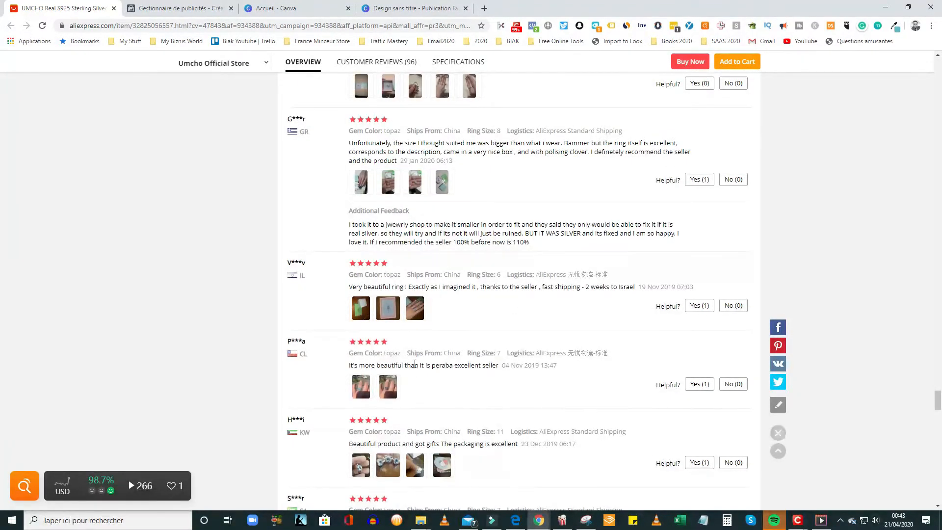
{"action": "scroll", "coordinate": [423, 341], "scroll_direction": "down", "scroll_amount": 4}
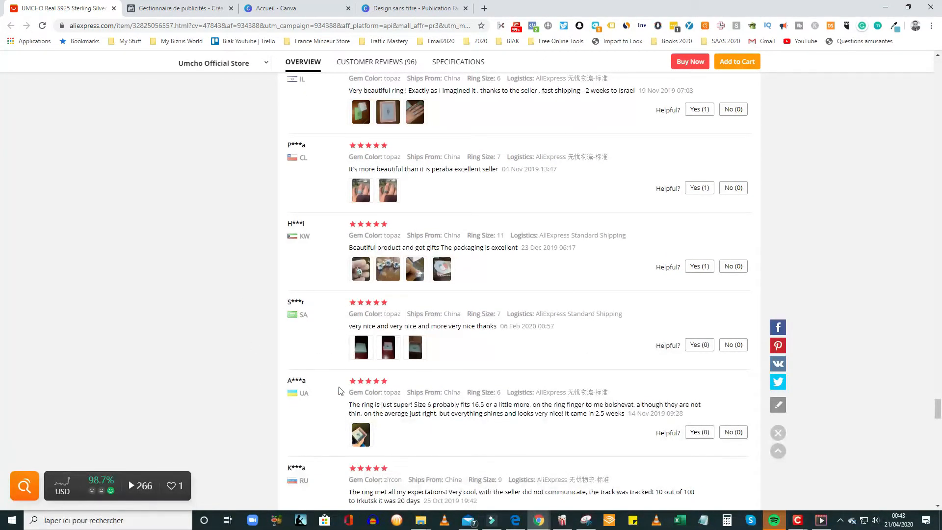
{"action": "scroll", "coordinate": [373, 398], "scroll_direction": "down", "scroll_amount": 3}
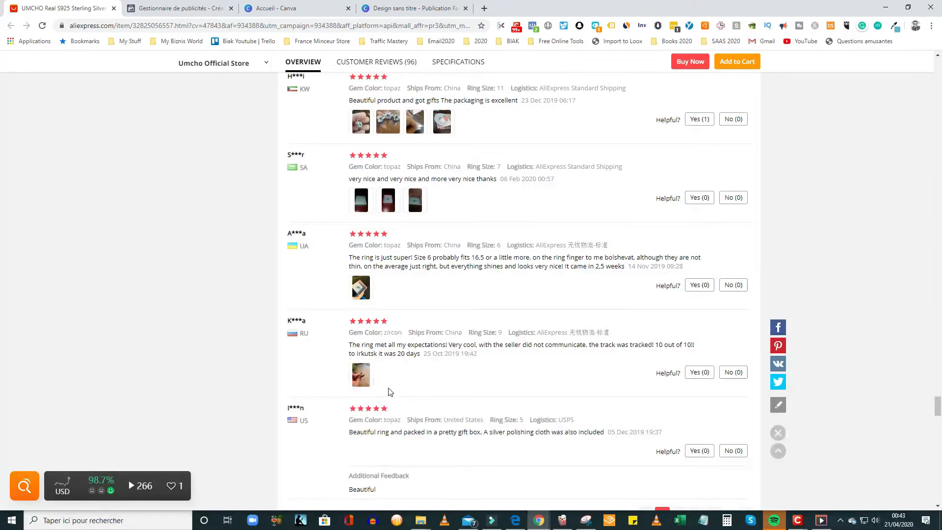
{"action": "scroll", "coordinate": [385, 395], "scroll_direction": "down", "scroll_amount": 6}
{"action": "scroll", "coordinate": [381, 399], "scroll_direction": "up", "scroll_amount": 10}
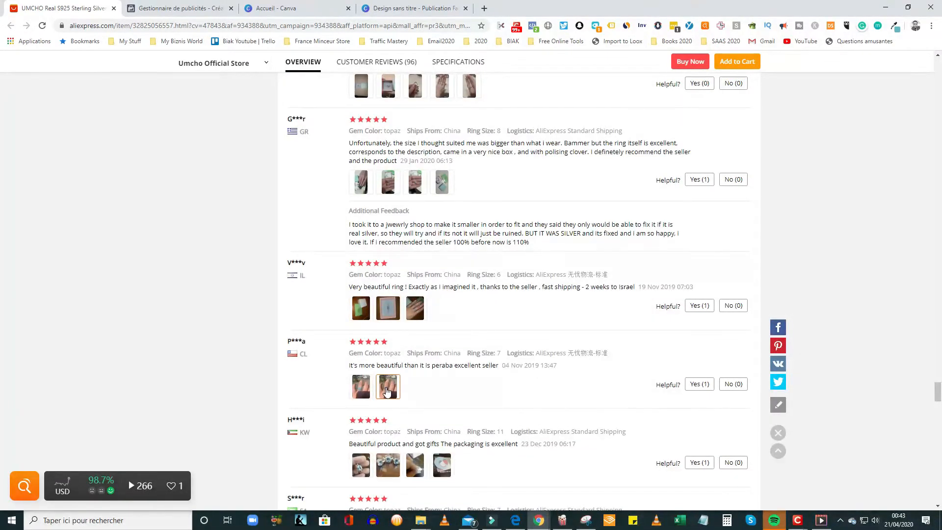
- Review the packaging, buyer, model and product display photos and the specifications in the ring's description
{"action": "scroll", "coordinate": [387, 391], "scroll_direction": "up", "scroll_amount": 20}
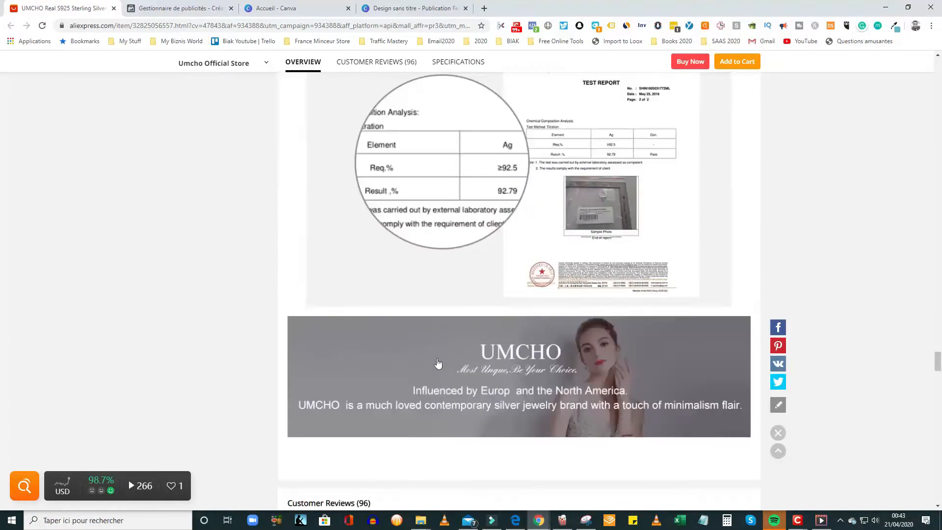
{"action": "scroll", "coordinate": [479, 339], "scroll_direction": "up", "scroll_amount": 12}
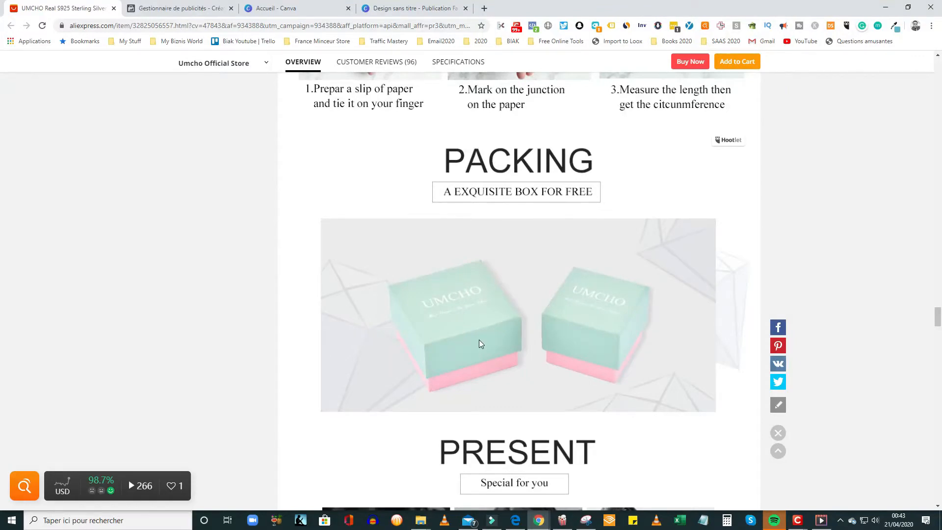
{"action": "scroll", "coordinate": [480, 343], "scroll_direction": "up", "scroll_amount": 15}
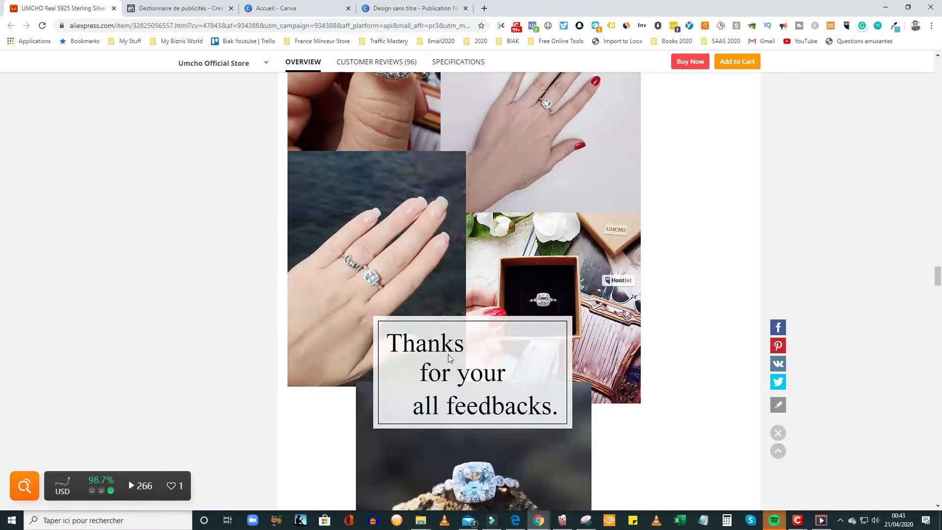
{"action": "scroll", "coordinate": [449, 353], "scroll_direction": "up", "scroll_amount": 10}
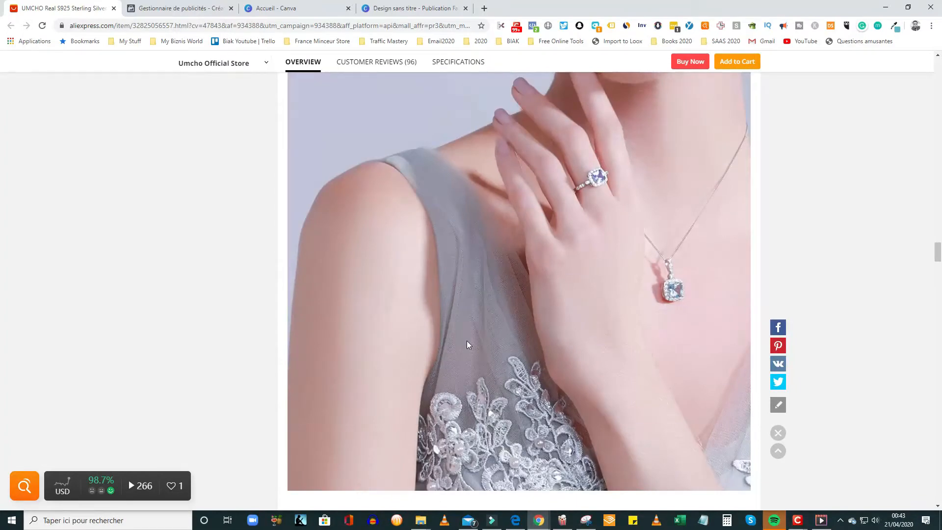
{"action": "scroll", "coordinate": [467, 344], "scroll_direction": "up", "scroll_amount": 15}
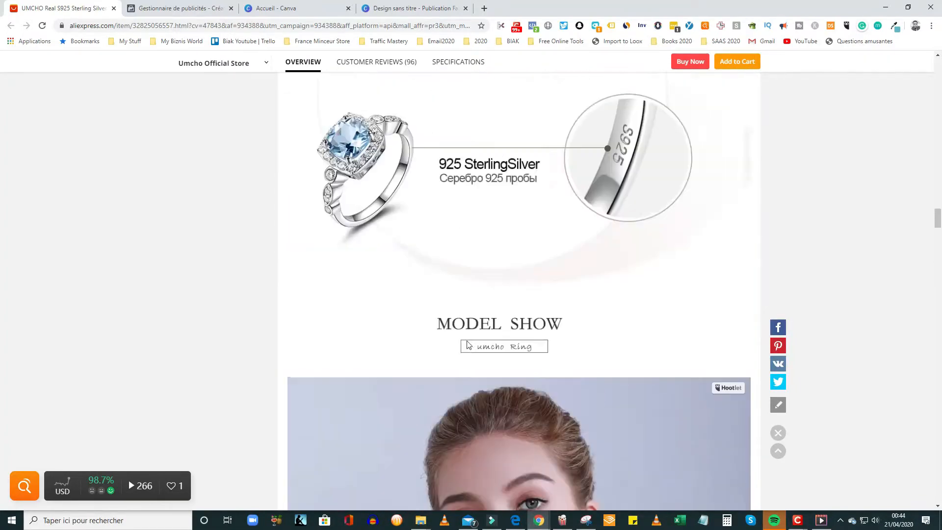
{"action": "scroll", "coordinate": [468, 344], "scroll_direction": "up", "scroll_amount": 15}
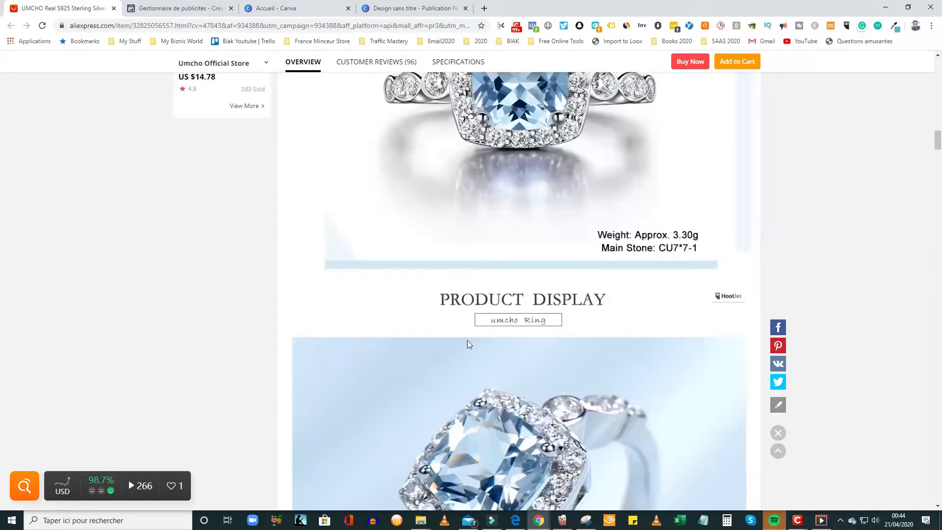
{"action": "scroll", "coordinate": [468, 343], "scroll_direction": "up", "scroll_amount": 10}
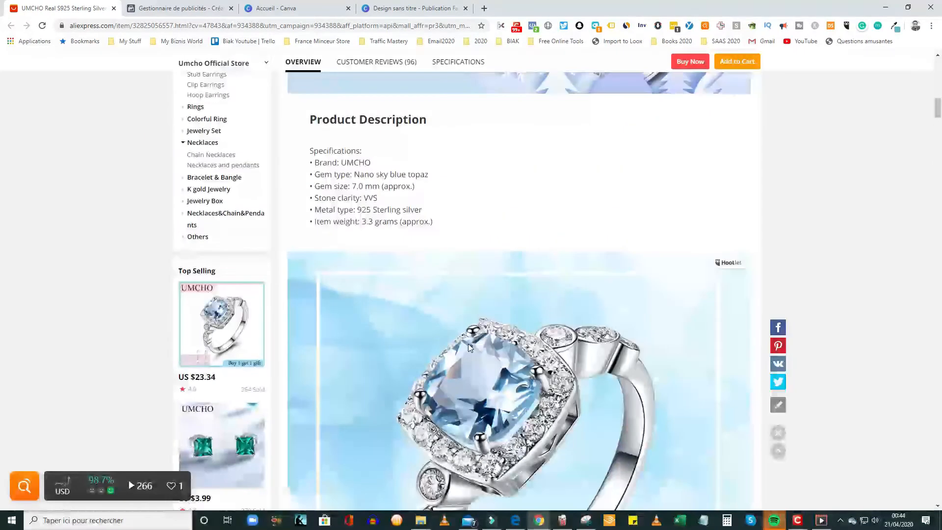
{"action": "scroll", "coordinate": [468, 343], "scroll_direction": "up", "scroll_amount": 6}
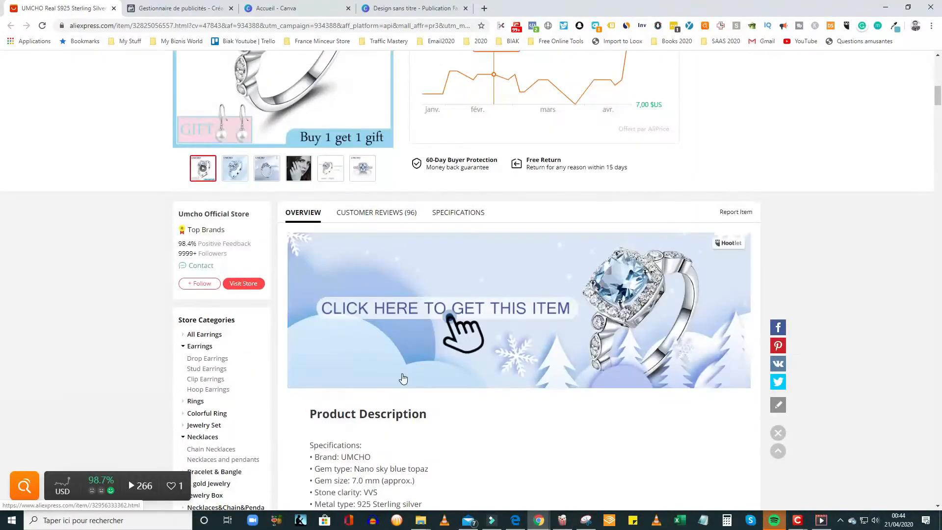
- Switch to Canva, create a blank Publicité Facebook design by searching for "publi", and show the uploaded images in it
{"action": "left_click", "coordinate": [441, 8]}
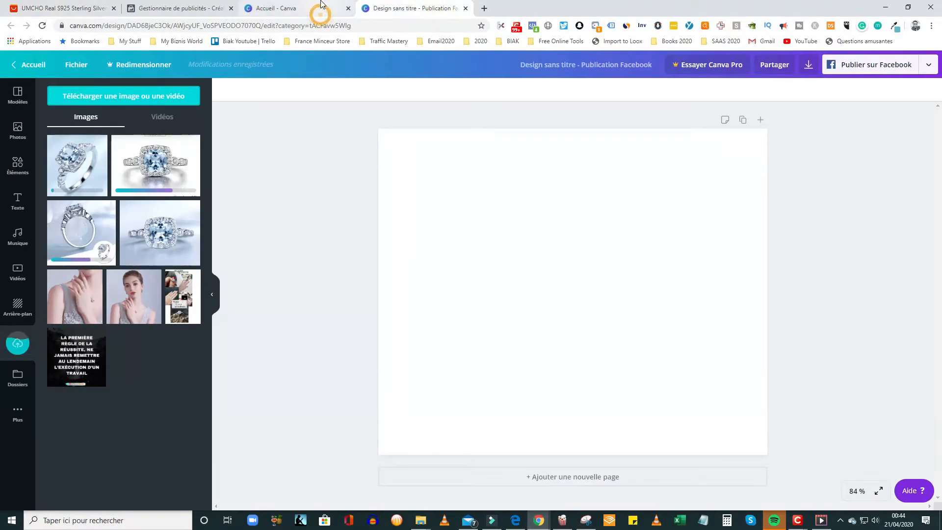
{"action": "left_click", "coordinate": [321, 7]}
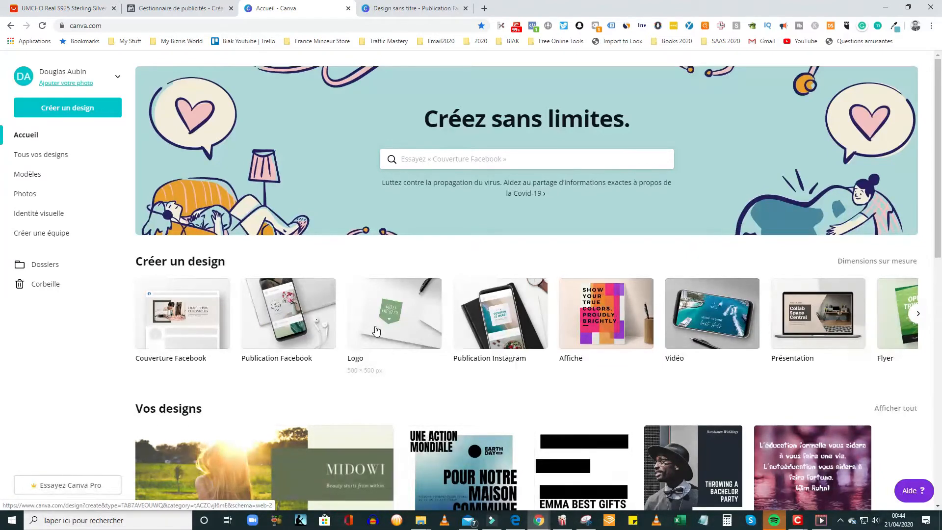
{"action": "left_click", "coordinate": [426, 159]}
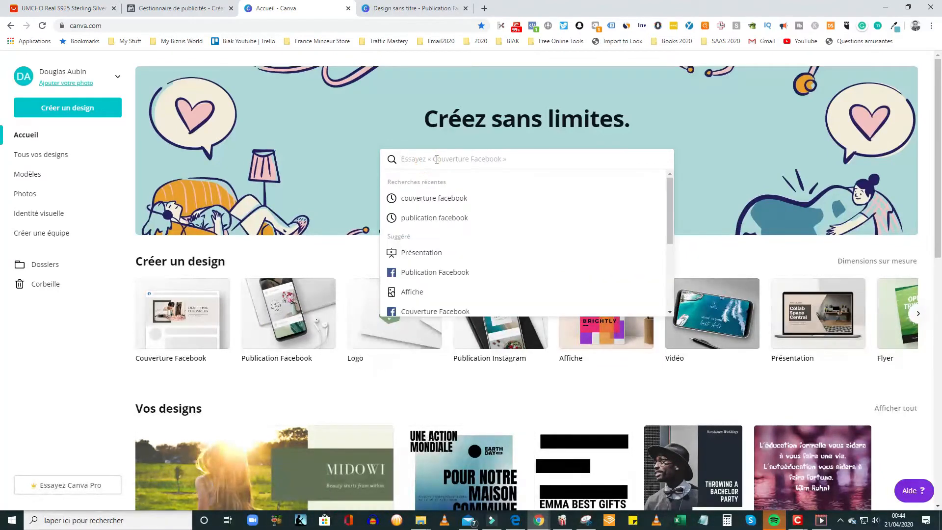
{"action": "type", "text": "publi"}
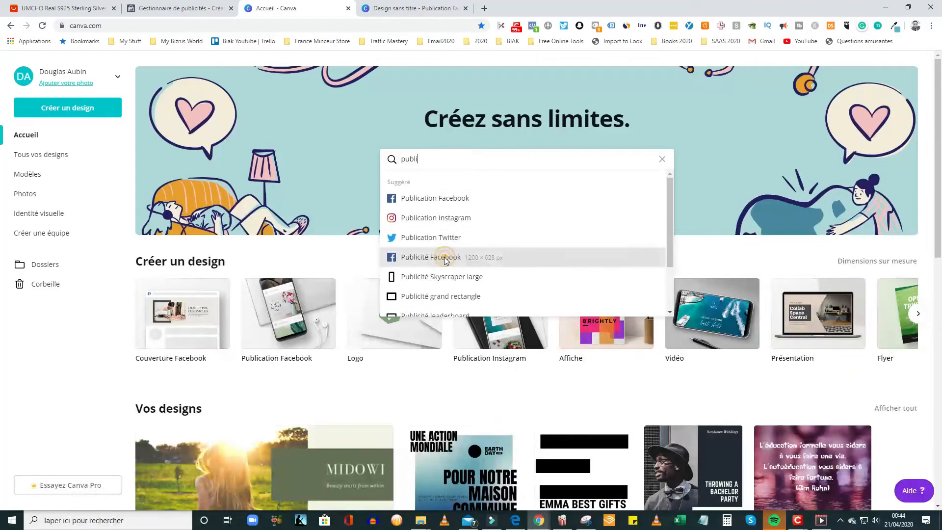
{"action": "left_click", "coordinate": [444, 258]}
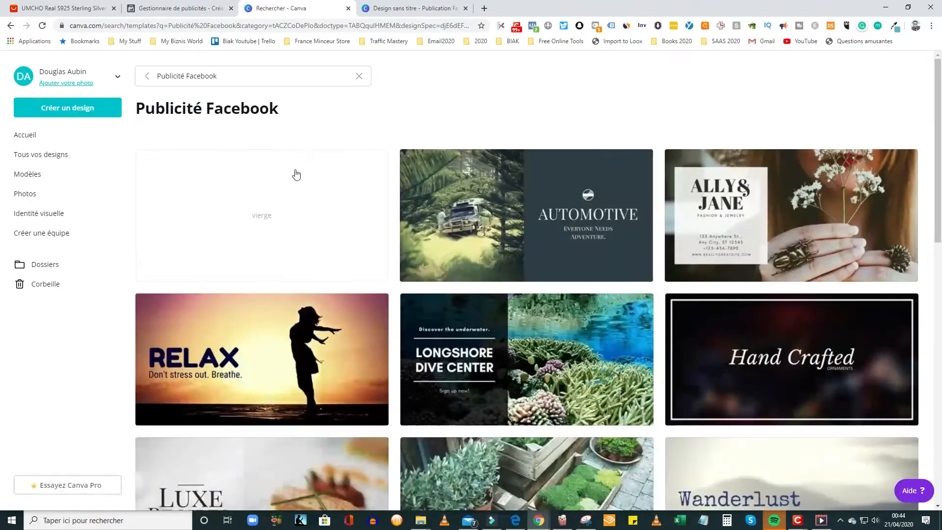
{"action": "left_click", "coordinate": [254, 219]}
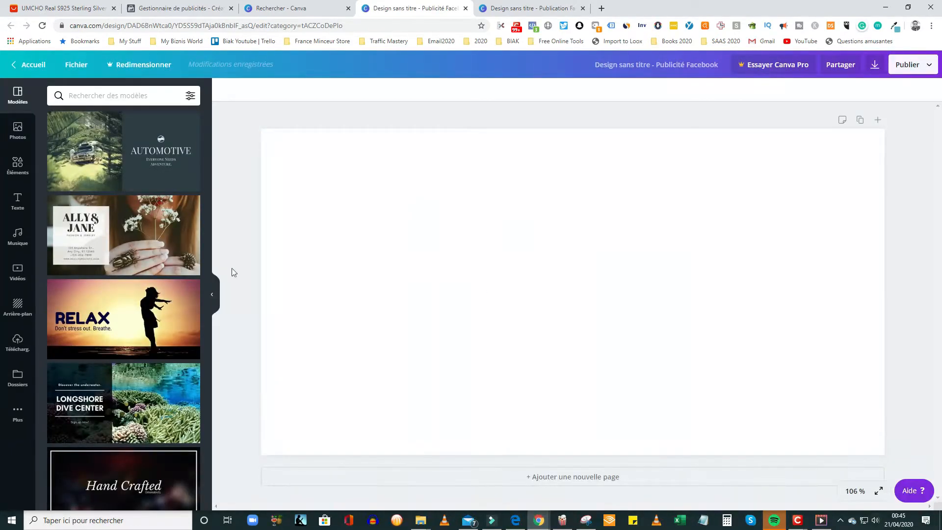
{"action": "left_click", "coordinate": [17, 343]}
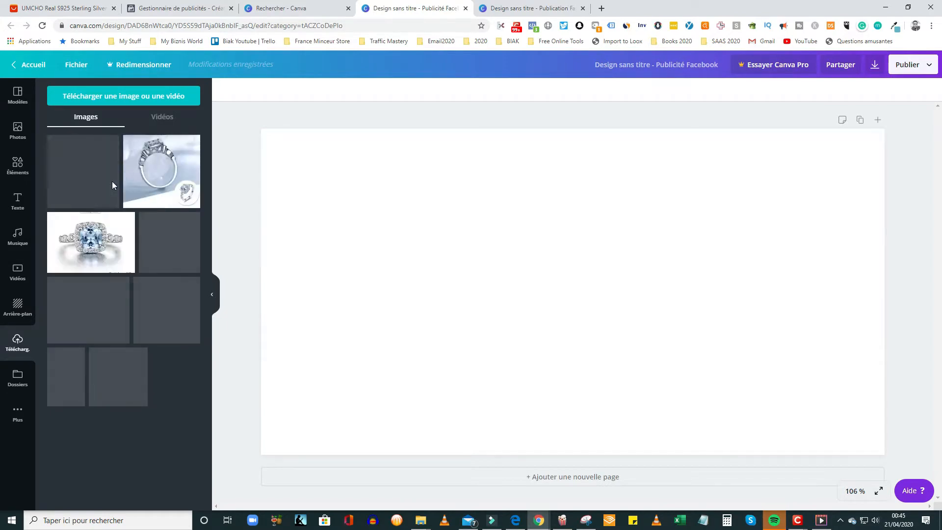
- Return to the AliExpress product page, capture the ring banner above the description with Outil Capture d'écran, and minimise the tool
{"action": "left_click", "coordinate": [39, 8]}
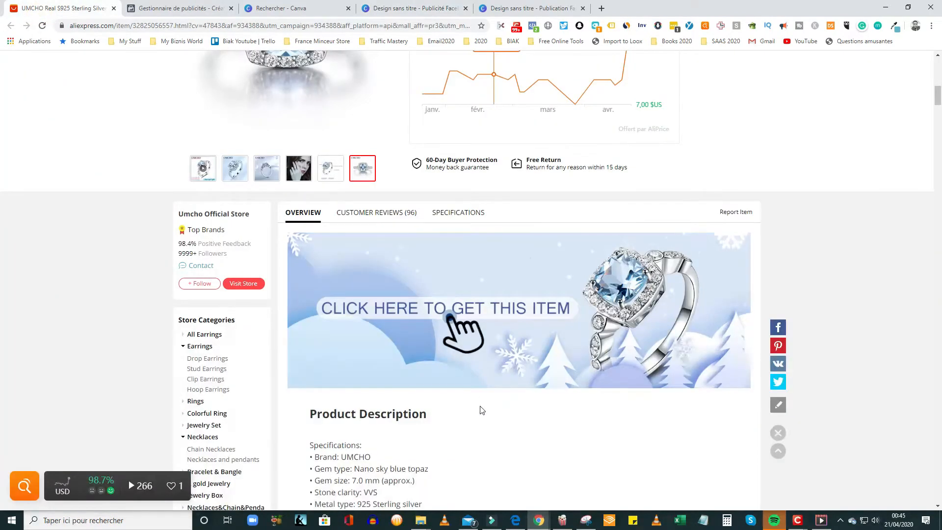
{"action": "left_click", "coordinate": [586, 520]}
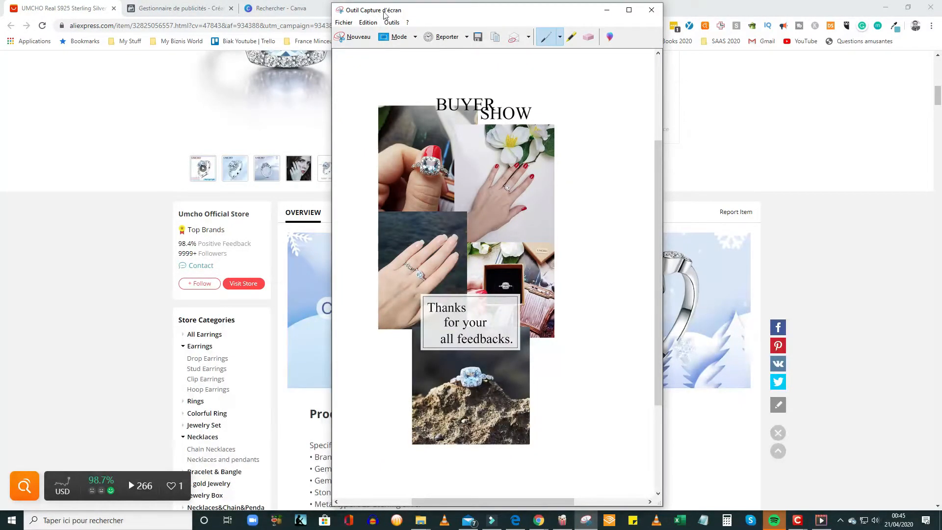
{"action": "left_click", "coordinate": [359, 37]}
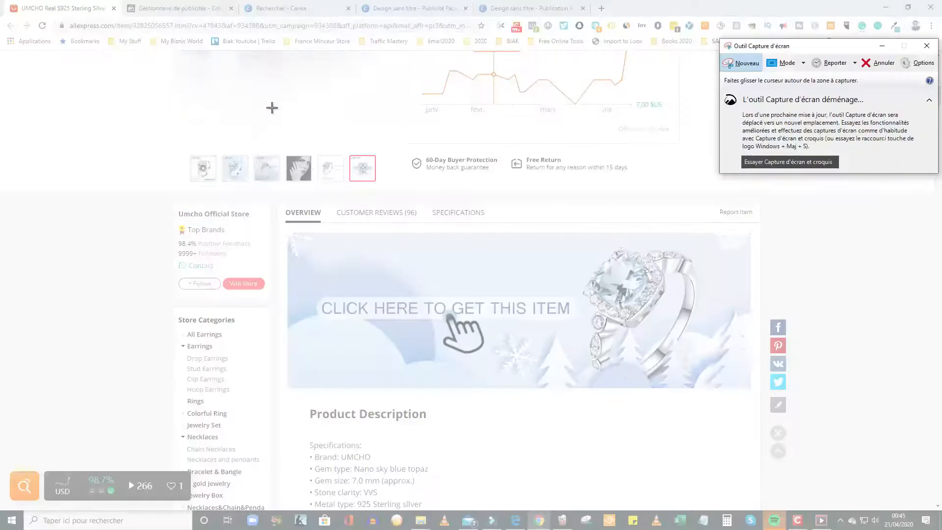
{"action": "left_click_drag", "start_coordinate": [304, 184], "coordinate": [758, 415]}
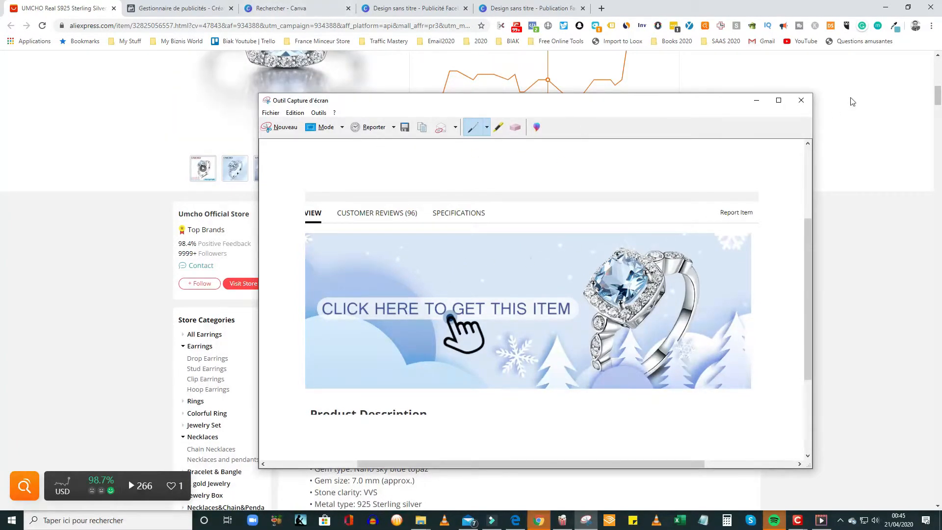
{"action": "left_click", "coordinate": [271, 113]}
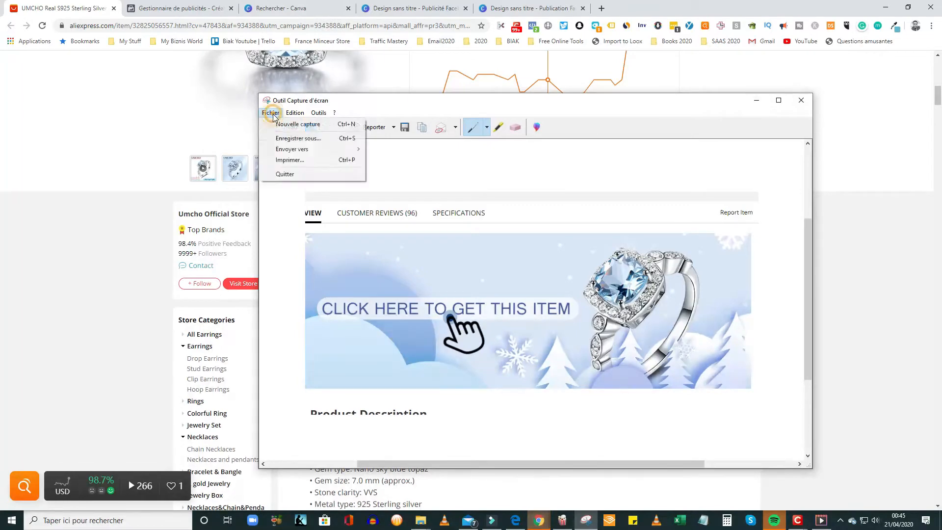
{"action": "left_click", "coordinate": [758, 101]}
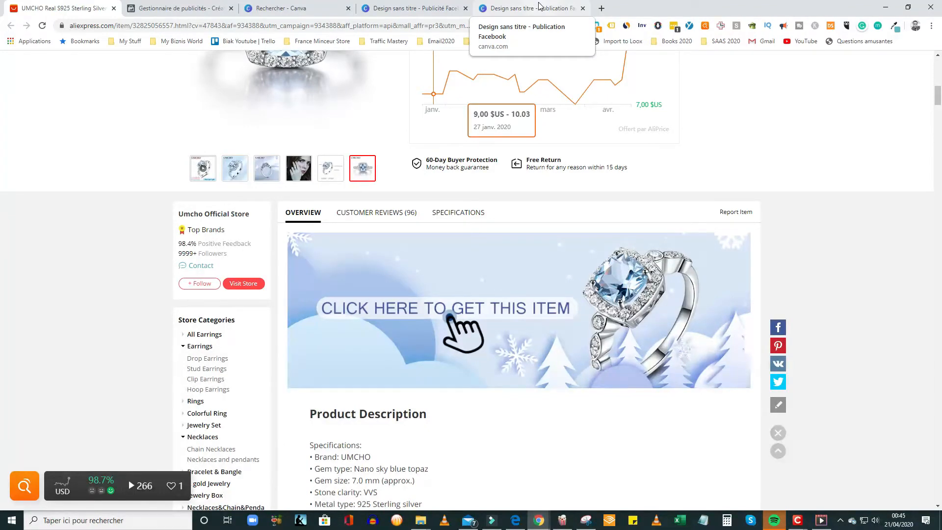
- Switch to the Canva Publicité Facebook design, make its background black, and add the uploaded close-up of the model's hand wearing the ring
{"action": "left_click", "coordinate": [415, 8]}
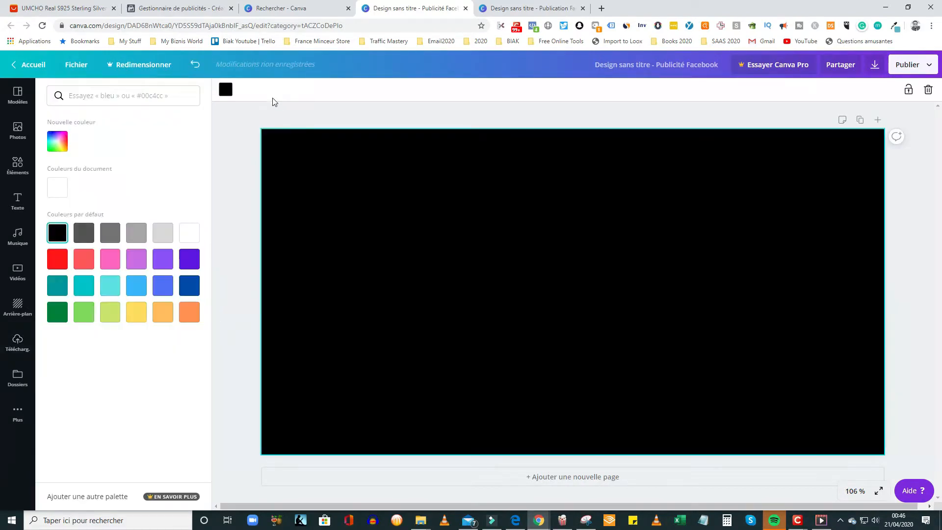
{"action": "left_click", "coordinate": [273, 101]}
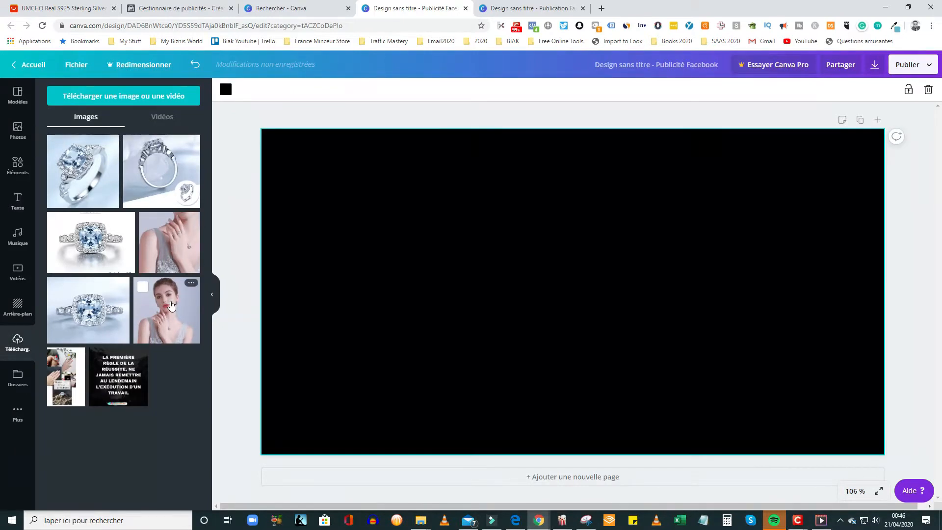
{"action": "left_click", "coordinate": [169, 267]}
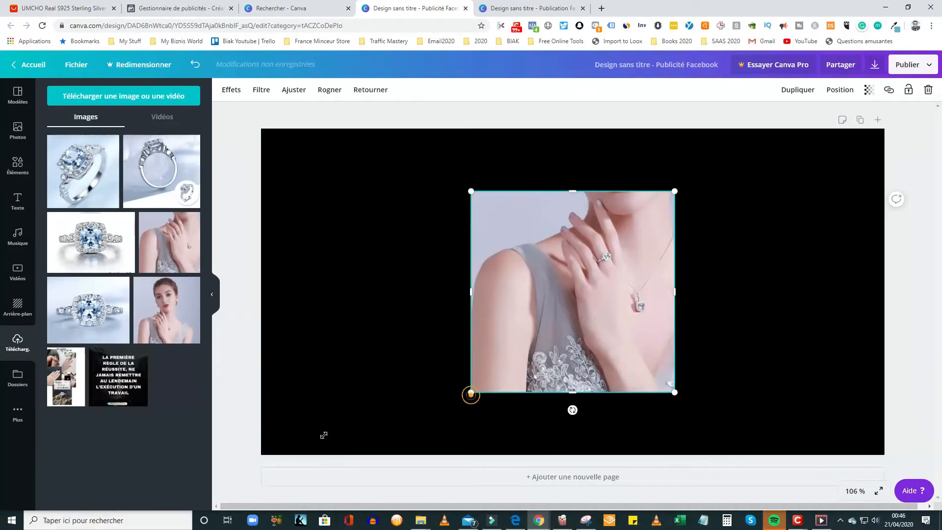
- Enlarge and adjust the hand close-up photo so it covers the whole black page with the ring in view
{"action": "left_click_drag", "start_coordinate": [471, 393], "coordinate": [123, 483]}
{"action": "left_click_drag", "start_coordinate": [675, 191], "coordinate": [862, 67]}
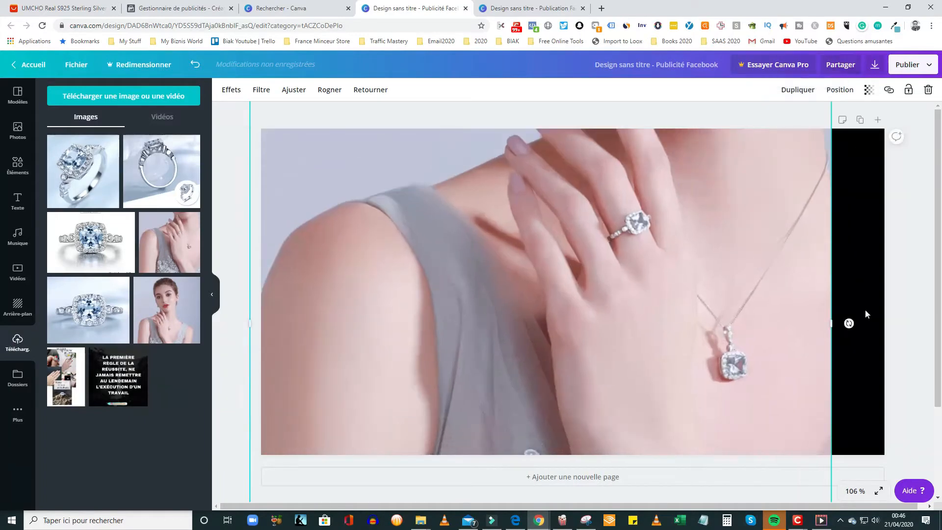
{"action": "left_click_drag", "start_coordinate": [835, 324], "coordinate": [886, 326]}
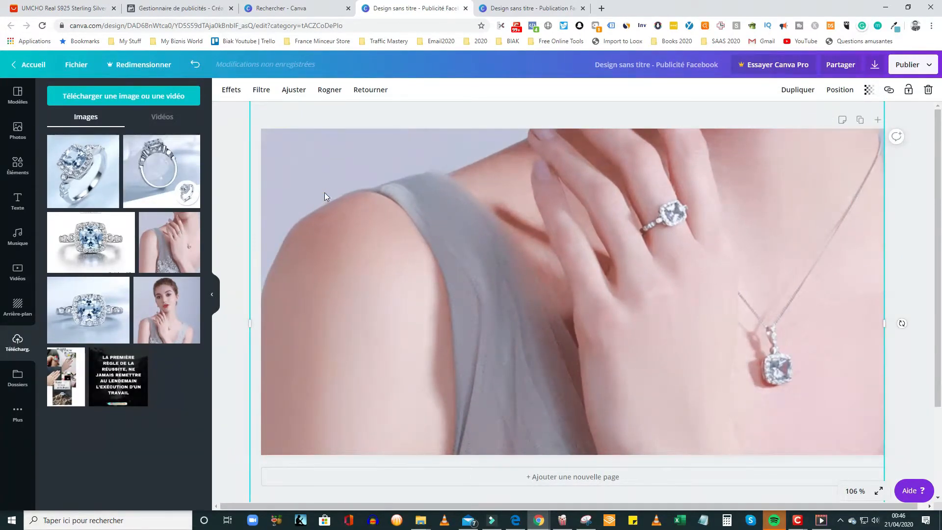
{"action": "left_click_drag", "start_coordinate": [254, 112], "coordinate": [308, 161]}
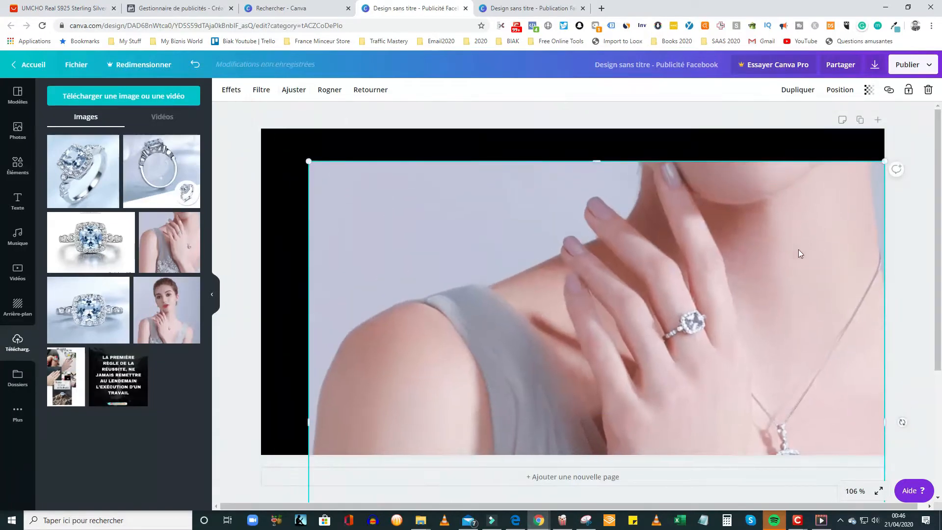
{"action": "left_click_drag", "start_coordinate": [595, 163], "coordinate": [596, 120]}
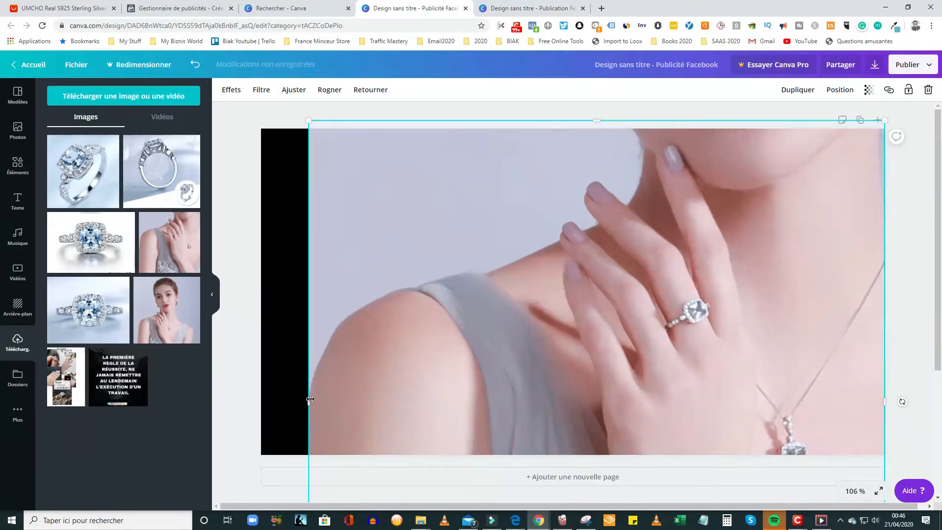
{"action": "left_click_drag", "start_coordinate": [310, 400], "coordinate": [213, 377]}
{"action": "left_click_drag", "start_coordinate": [740, 313], "coordinate": [767, 258]}
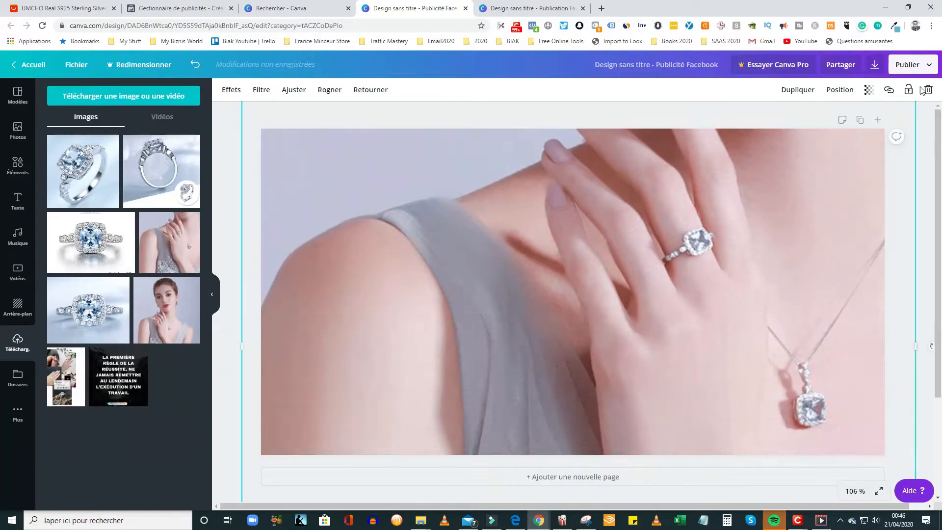
- Set the background hand photo's transparency to 13 and place the angled ring photo in the page's upper-left area
{"action": "left_click", "coordinate": [222, 138]}
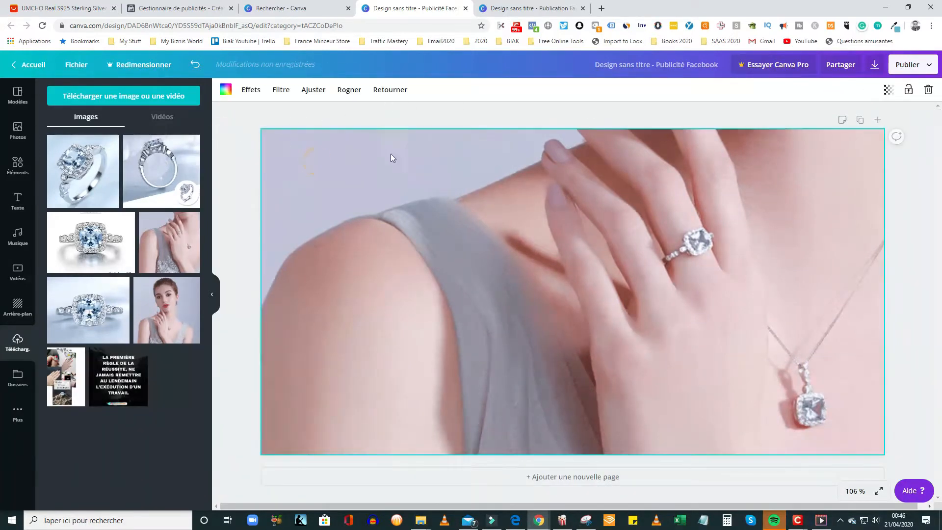
{"action": "left_click", "coordinate": [890, 90]}
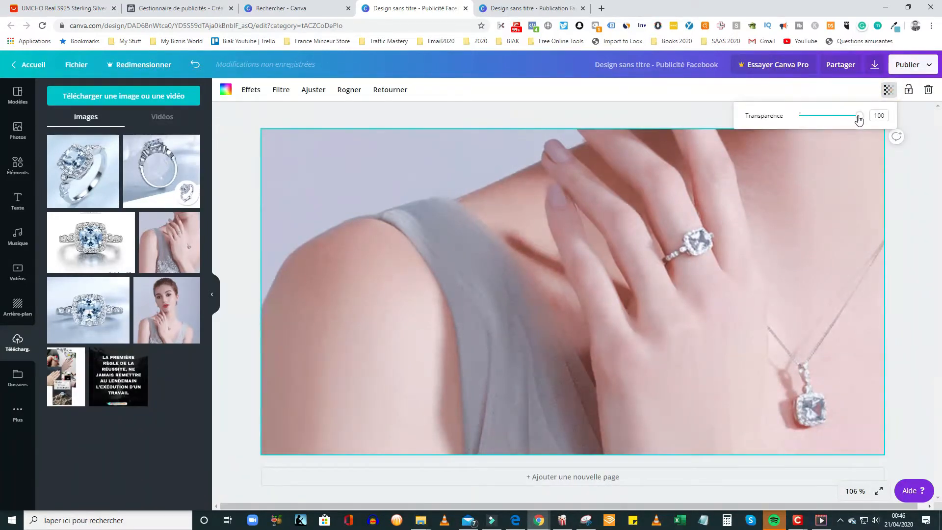
{"action": "left_click_drag", "start_coordinate": [859, 120], "coordinate": [807, 119]}
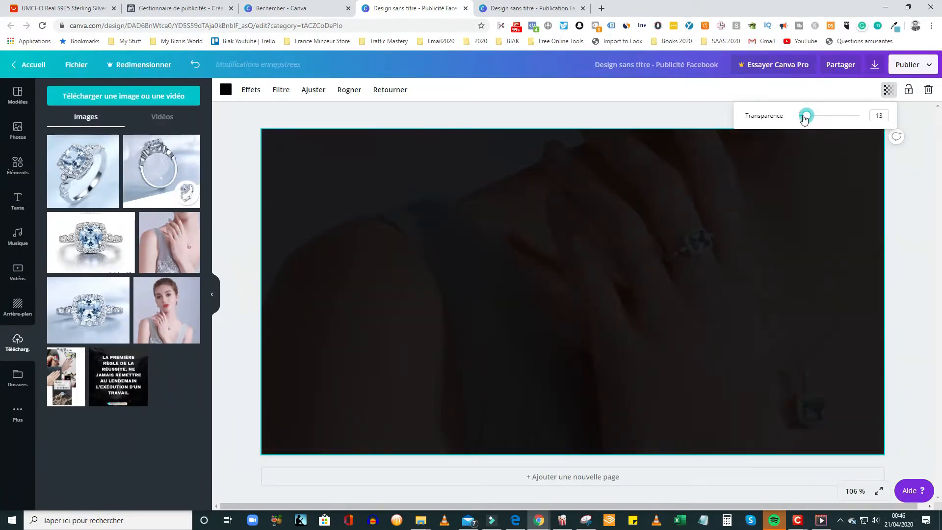
{"action": "left_click", "coordinate": [114, 202]}
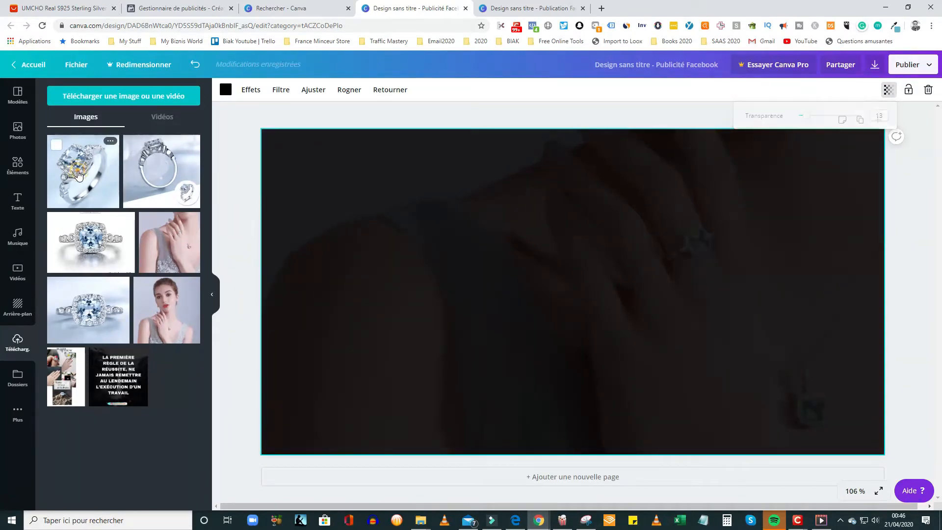
{"action": "left_click_drag", "start_coordinate": [539, 282], "coordinate": [352, 221]}
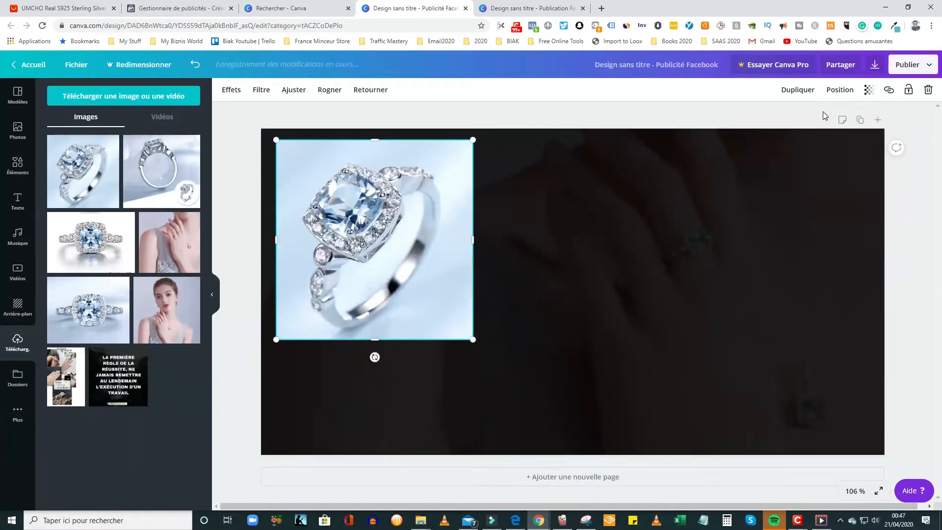
- Clear the Eye Dropper palette, then sample the light blue #c4dbf0 from the ring photo's backdrop and copy its hex code
{"action": "left_click", "coordinate": [895, 27]}
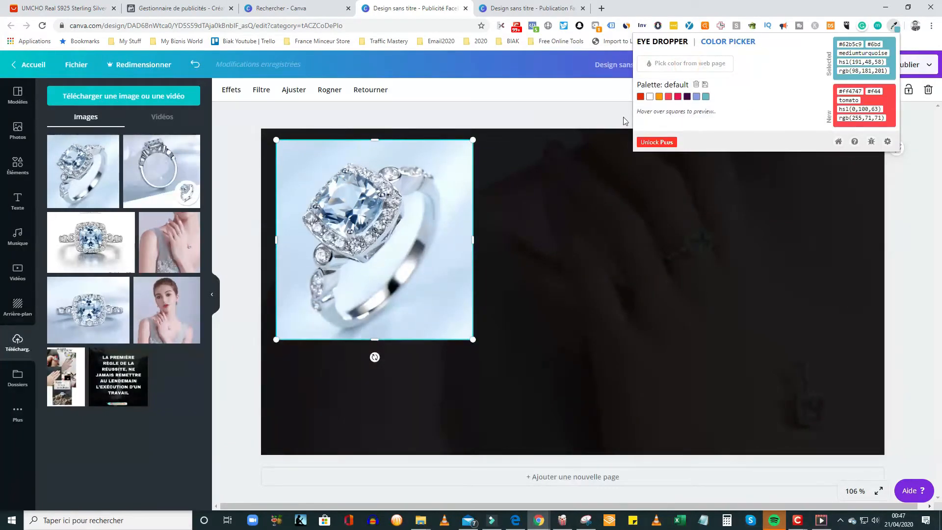
{"action": "left_click", "coordinate": [697, 85]}
{"action": "left_click", "coordinate": [747, 103]}
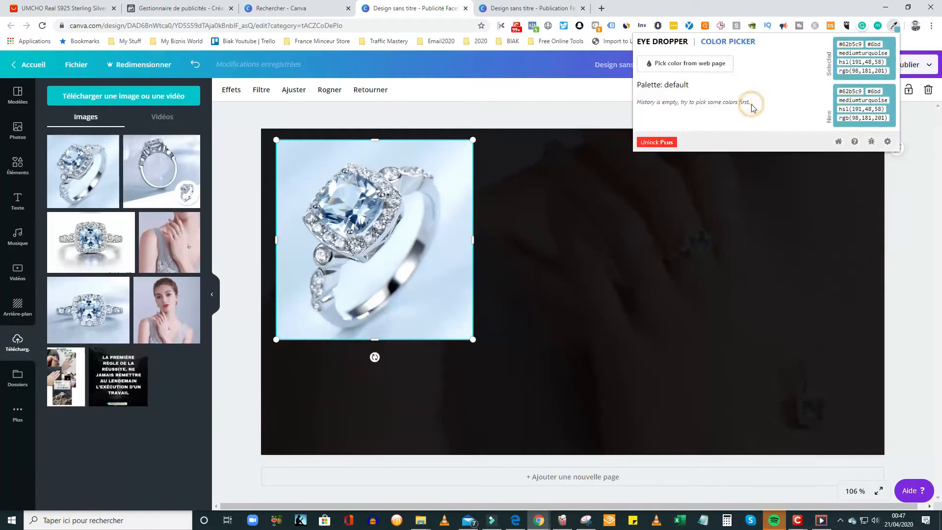
{"action": "left_click", "coordinate": [693, 73]}
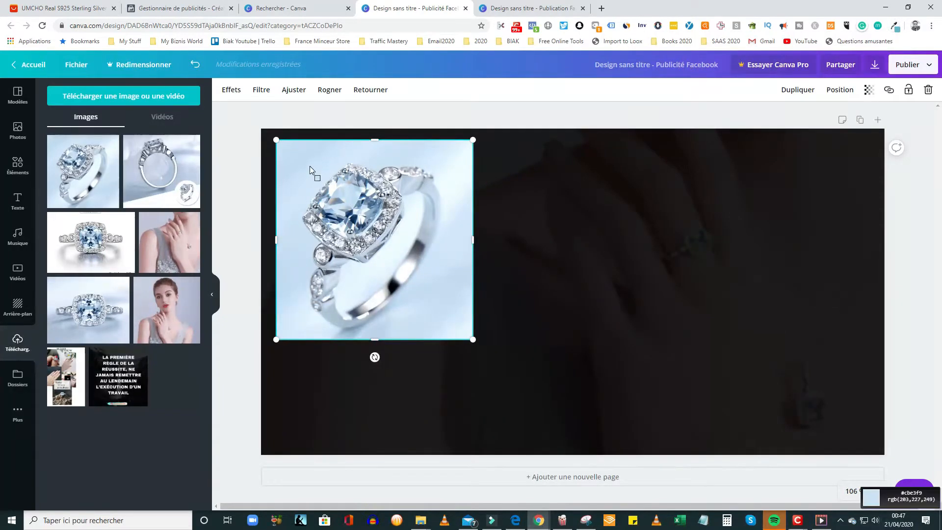
{"action": "left_click", "coordinate": [295, 162]}
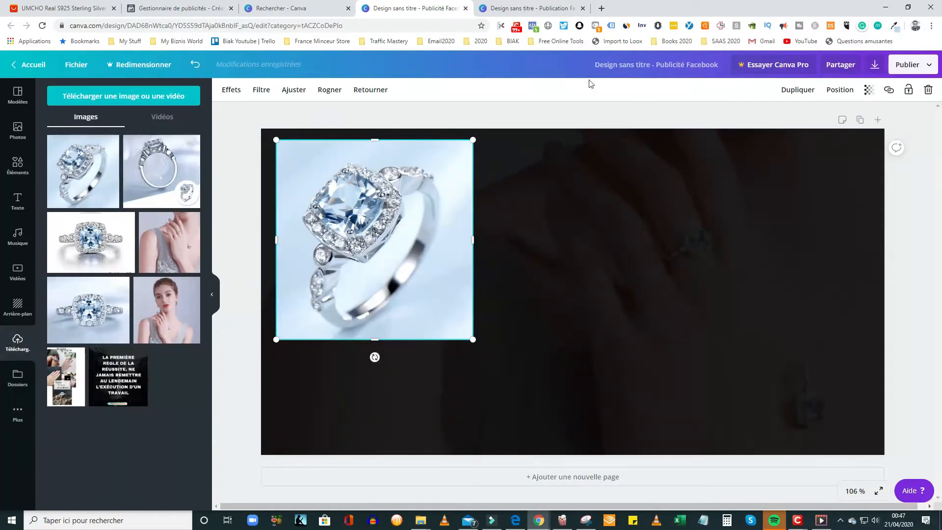
{"action": "left_click", "coordinate": [895, 27]}
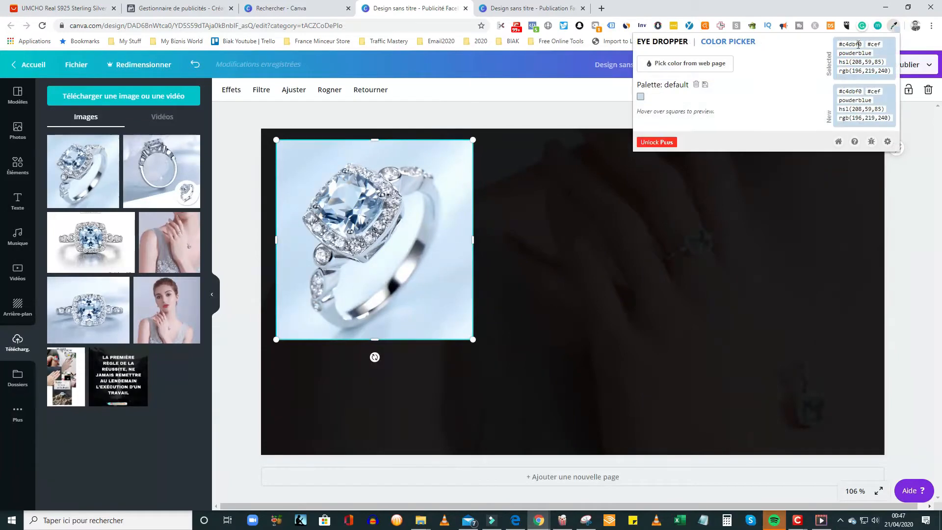
{"action": "left_click_drag", "start_coordinate": [862, 44], "coordinate": [839, 51]}
- Add a thin hollow square from the Formes collection and stretch it into a wide frame enclosing the ring photo
{"action": "left_click", "coordinate": [12, 171]}
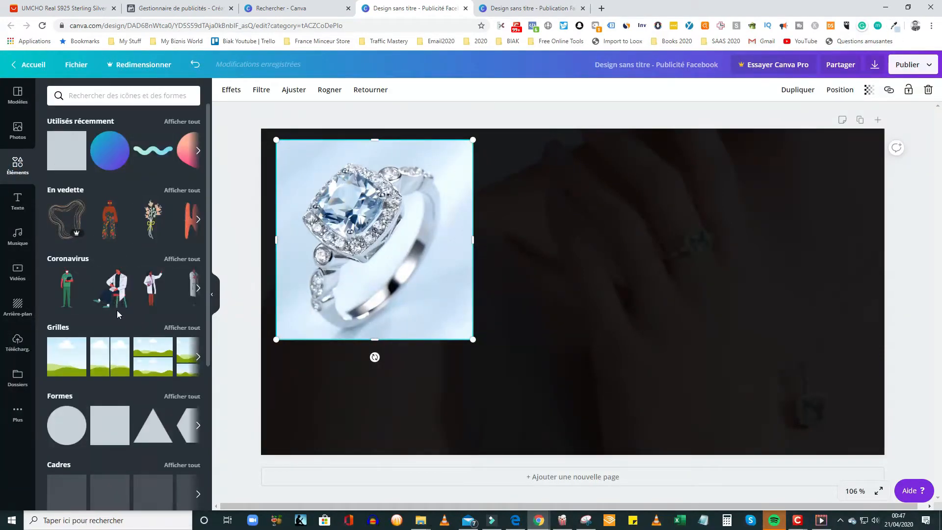
{"action": "scroll", "coordinate": [137, 319], "scroll_direction": "down", "scroll_amount": 2}
{"action": "scroll", "coordinate": [136, 319], "scroll_direction": "down", "scroll_amount": 4}
{"action": "left_click", "coordinate": [182, 190]}
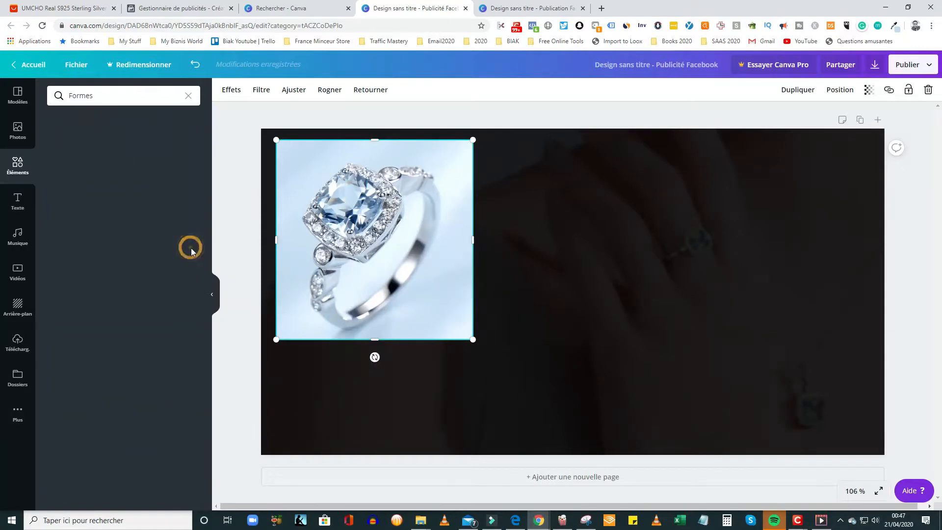
{"action": "scroll", "coordinate": [133, 295], "scroll_direction": "down", "scroll_amount": 2}
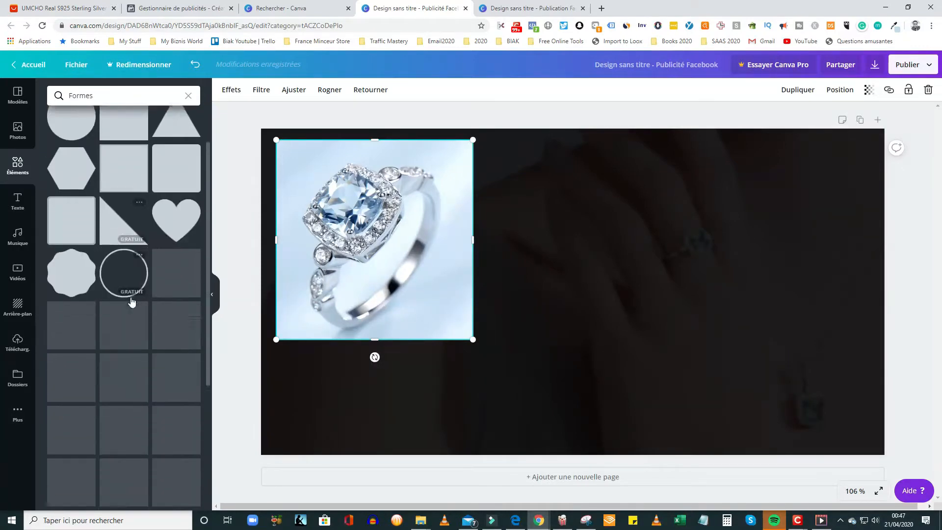
{"action": "left_click", "coordinate": [175, 242]}
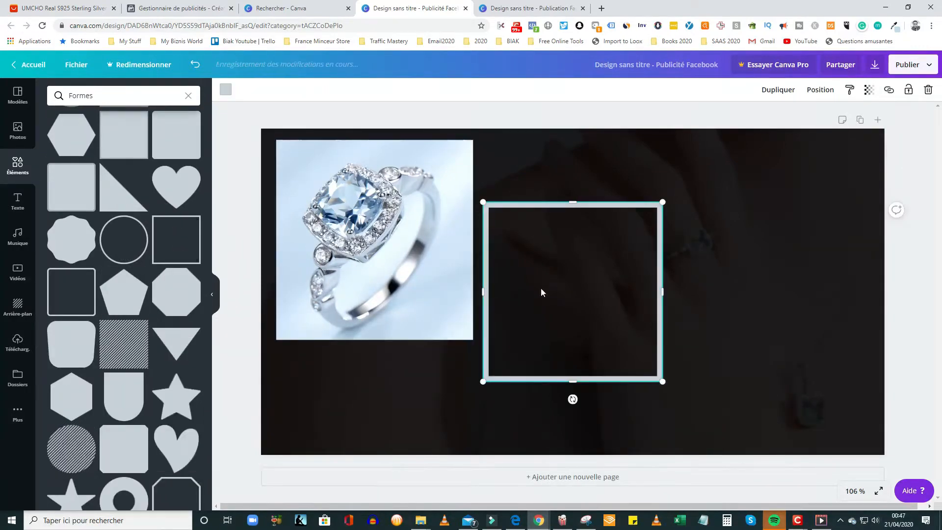
{"action": "left_click_drag", "start_coordinate": [393, 294], "coordinate": [257, 294]}
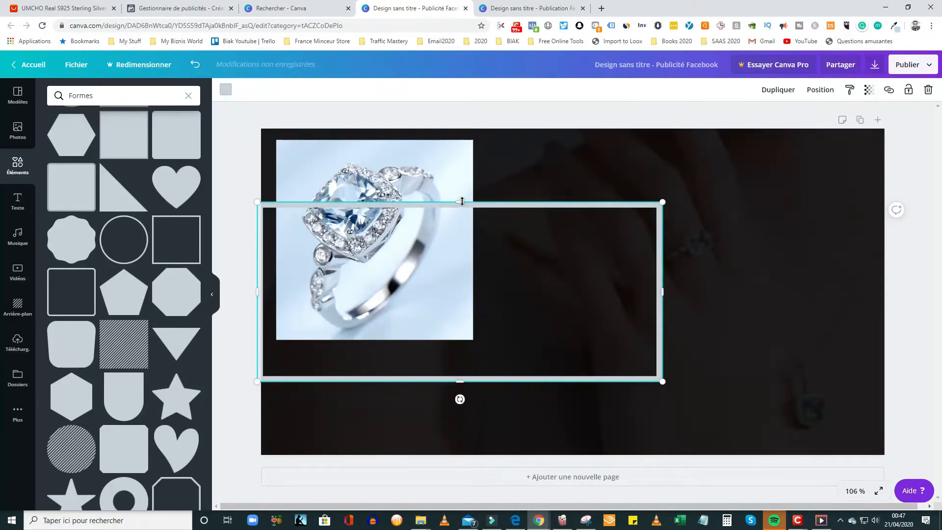
{"action": "left_click_drag", "start_coordinate": [462, 201], "coordinate": [463, 124]}
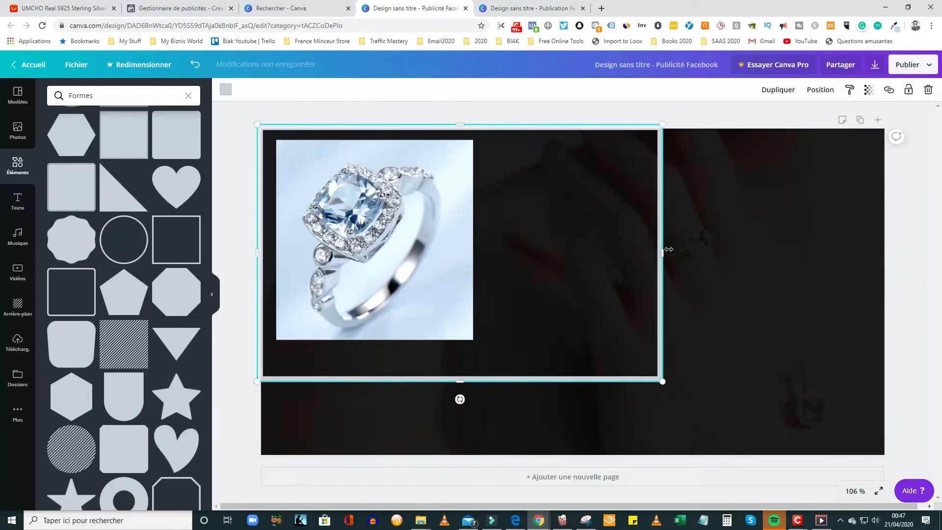
{"action": "left_click_drag", "start_coordinate": [663, 253], "coordinate": [732, 253]}
- Set the frame's colour to #c4dbf0
{"action": "left_click", "coordinate": [226, 90]}
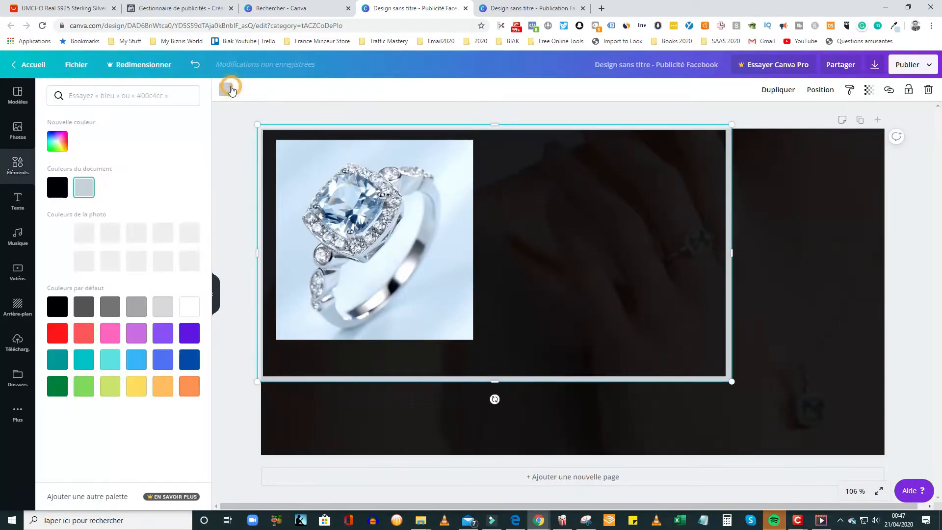
{"action": "left_click", "coordinate": [95, 101]}
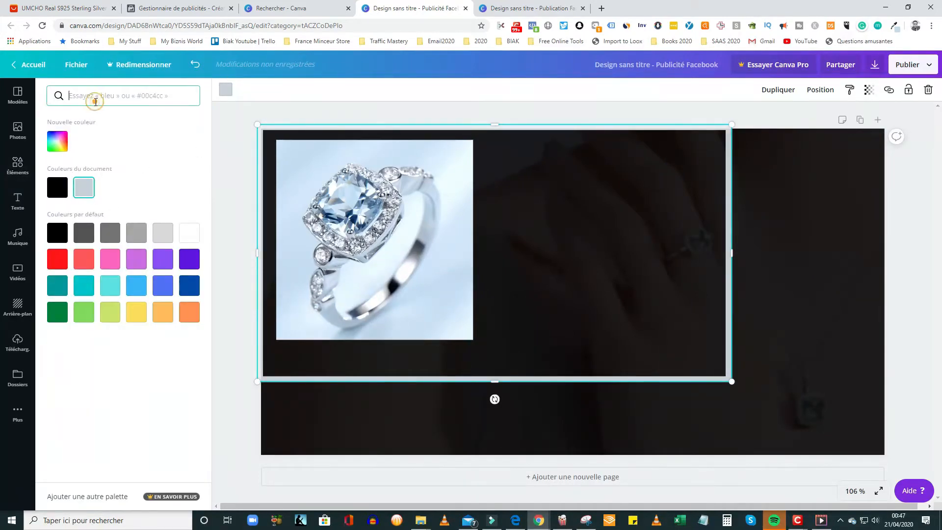
{"action": "type", "text": "#c4dbf0"}
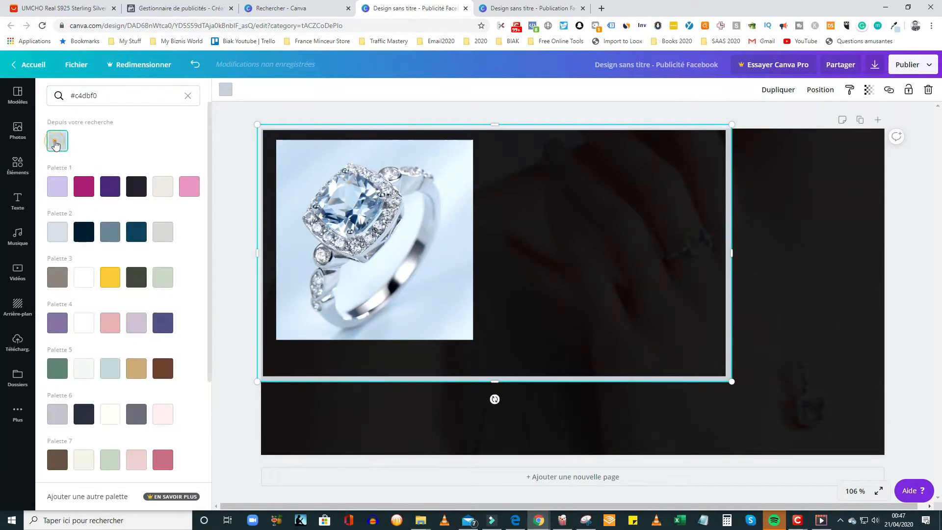
{"action": "left_click", "coordinate": [58, 141]}
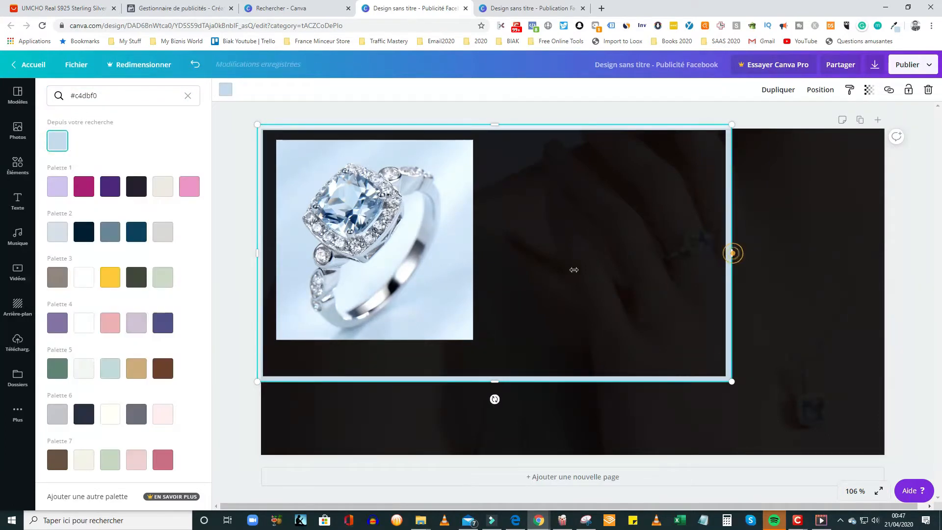
- Narrow the frame, then shrink it to about 132 × 139 in the page's lower-right area
{"action": "left_click_drag", "start_coordinate": [574, 270], "coordinate": [435, 304]}
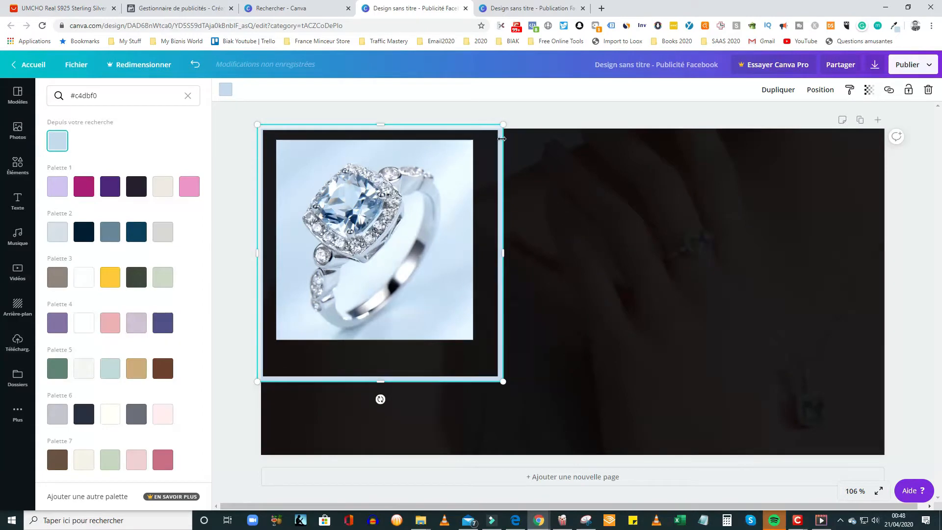
{"action": "left_click", "coordinate": [658, 215]}
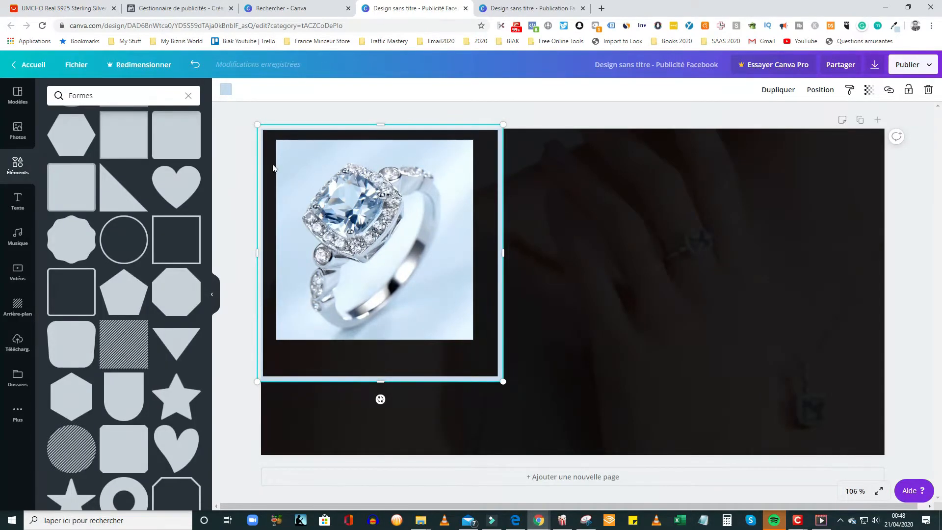
{"action": "left_click_drag", "start_coordinate": [273, 171], "coordinate": [617, 175]}
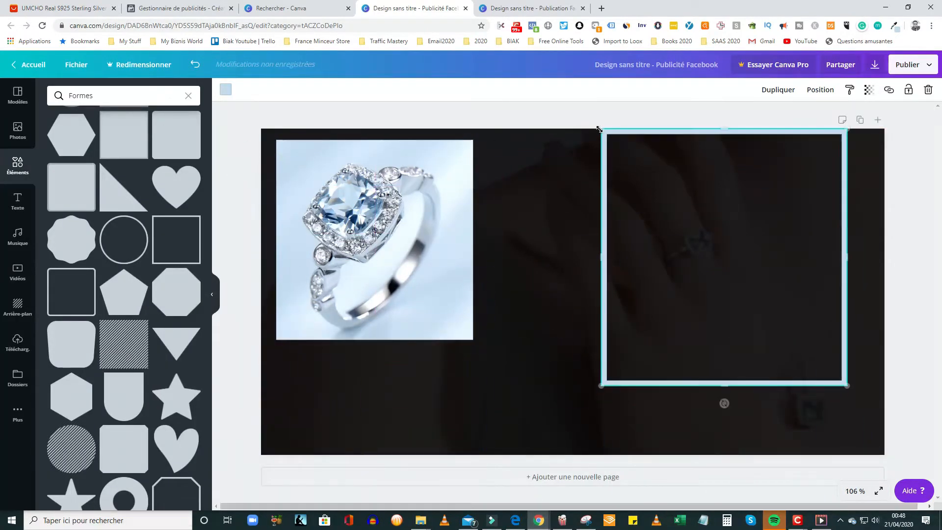
{"action": "left_click_drag", "start_coordinate": [605, 130], "coordinate": [778, 313]}
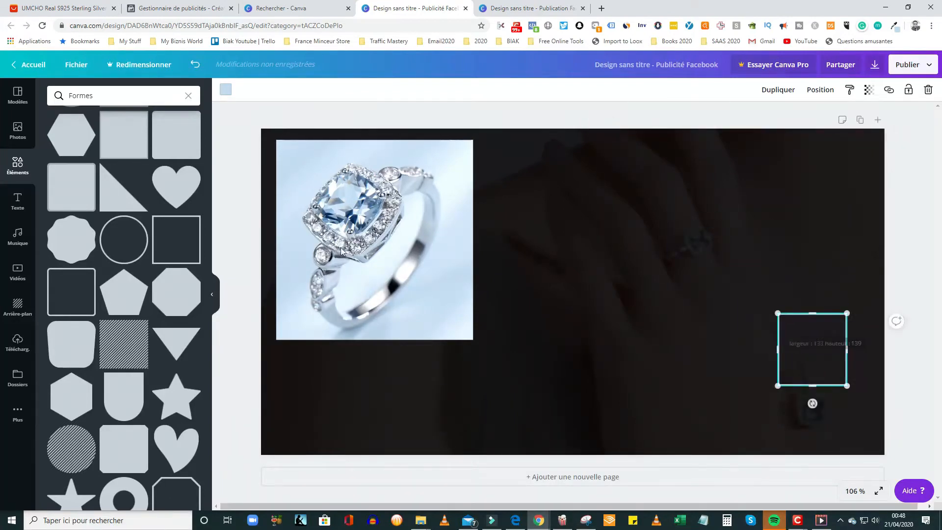
- Move the angled ring photo to the page's upper-right corner and shrink it to about 274 × 278
{"action": "left_click", "coordinate": [15, 344]}
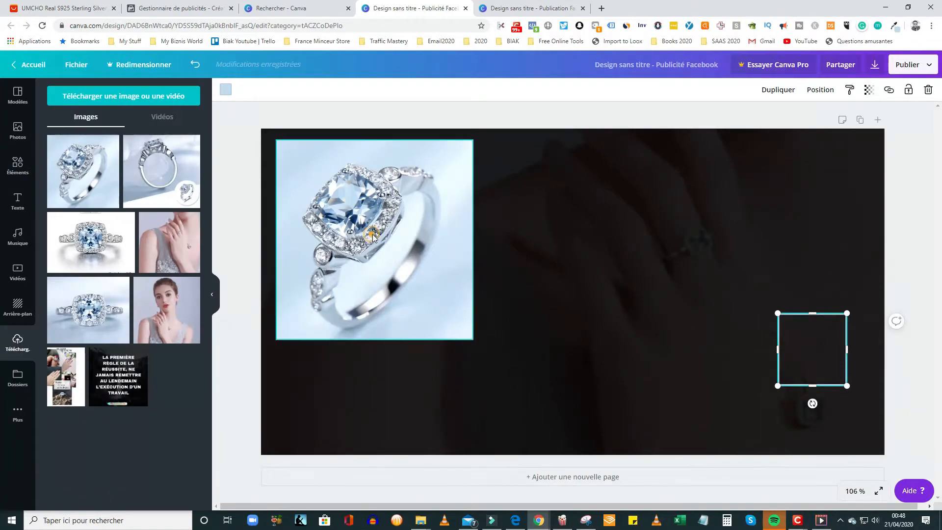
{"action": "left_click_drag", "start_coordinate": [374, 237], "coordinate": [803, 209]}
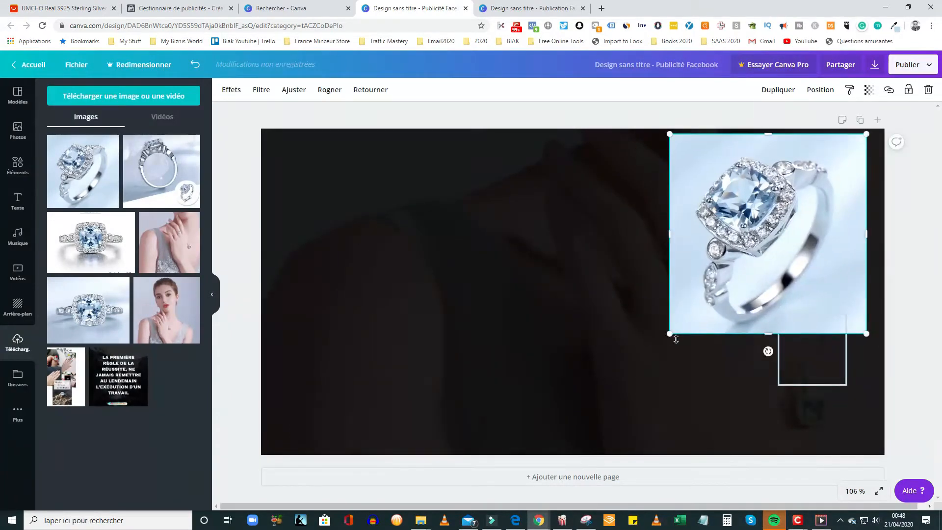
{"action": "left_click_drag", "start_coordinate": [668, 338], "coordinate": [734, 296]}
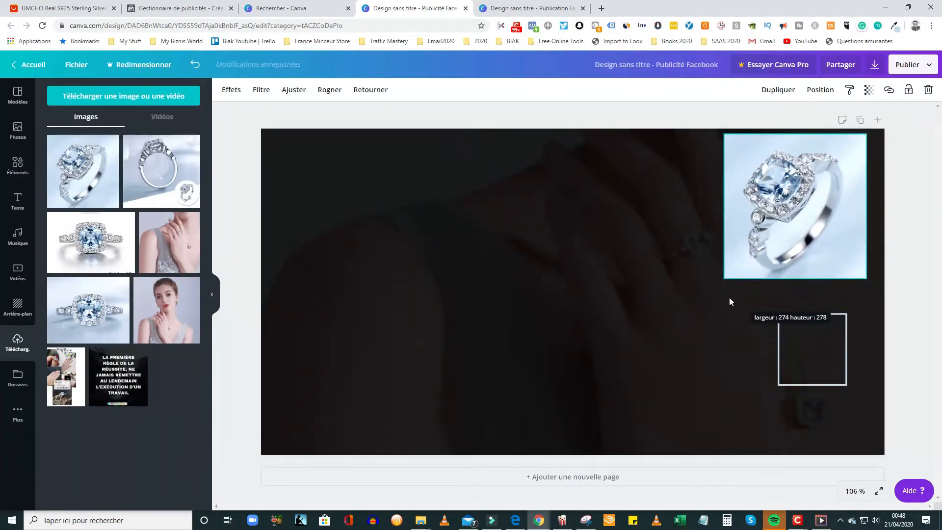
{"action": "left_click", "coordinate": [103, 242]}
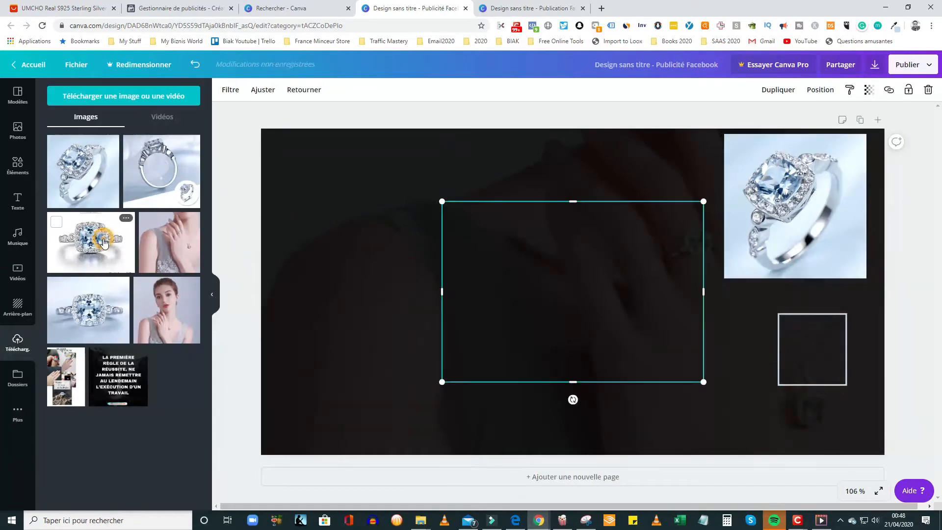
{"action": "left_click_drag", "start_coordinate": [590, 298], "coordinate": [433, 302]}
{"action": "key", "text": "Delete"}
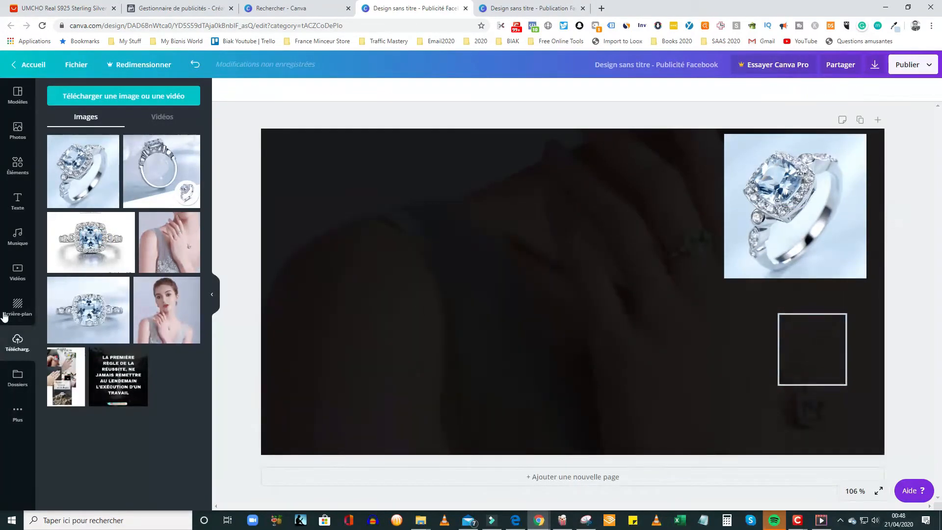
- Add the front-view ring photo with the pale-blue backdrop and enlarge it to cover the page from its left edge to the angled ring photo
{"action": "left_click", "coordinate": [95, 325]}
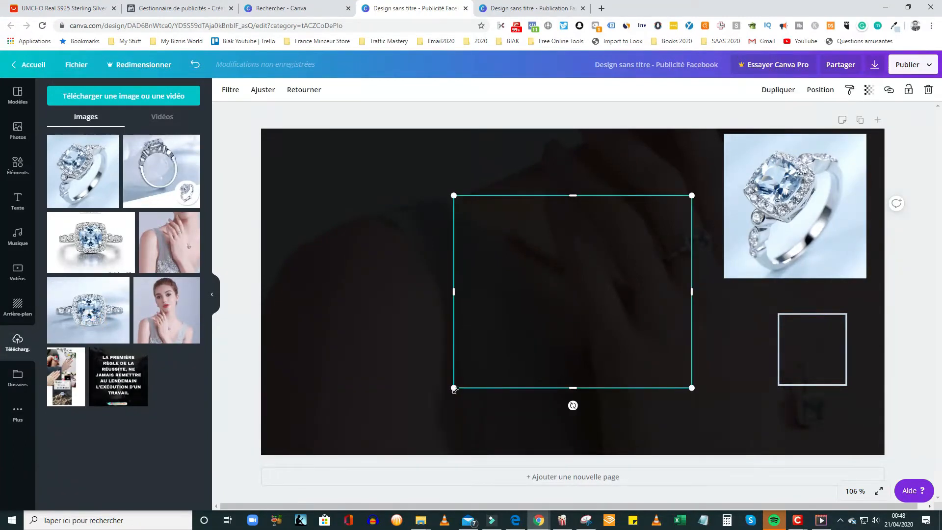
{"action": "left_click_drag", "start_coordinate": [454, 389], "coordinate": [347, 400]}
{"action": "left_click_drag", "start_coordinate": [623, 324], "coordinate": [538, 281]}
{"action": "left_click_drag", "start_coordinate": [608, 404], "coordinate": [724, 500]}
{"action": "left_click_drag", "start_coordinate": [651, 383], "coordinate": [620, 351]}
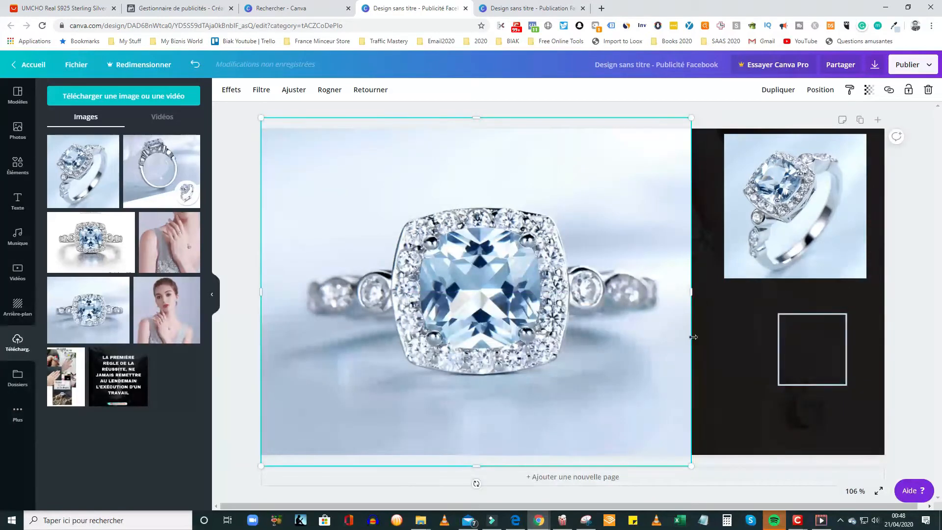
{"action": "left_click_drag", "start_coordinate": [699, 293], "coordinate": [733, 294]}
- Align the angled ring photo with the page's top edge and the large ring photo, then widen it to 309 to reach the page's right edge
{"action": "left_click_drag", "start_coordinate": [813, 216], "coordinate": [819, 211]}
{"action": "left_click_drag", "start_coordinate": [722, 197], "coordinate": [725, 208]}
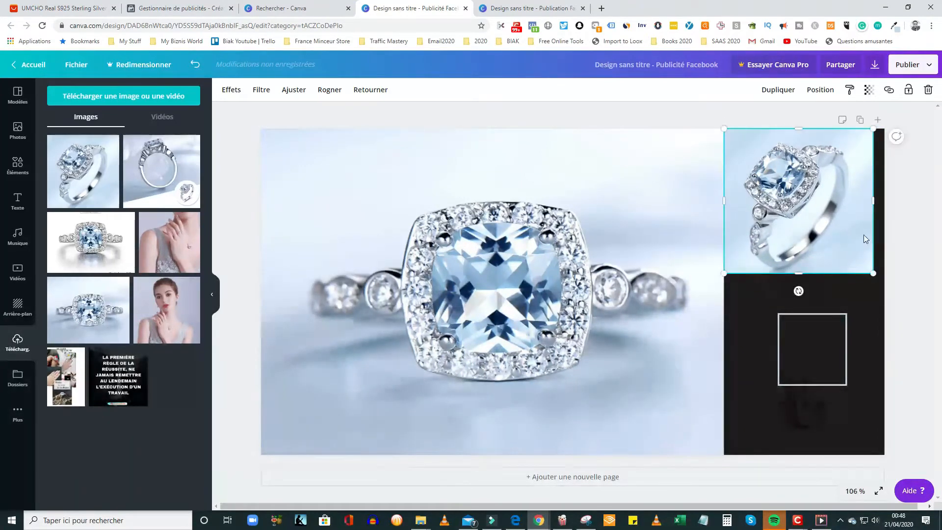
{"action": "left_click_drag", "start_coordinate": [878, 200], "coordinate": [884, 200]}
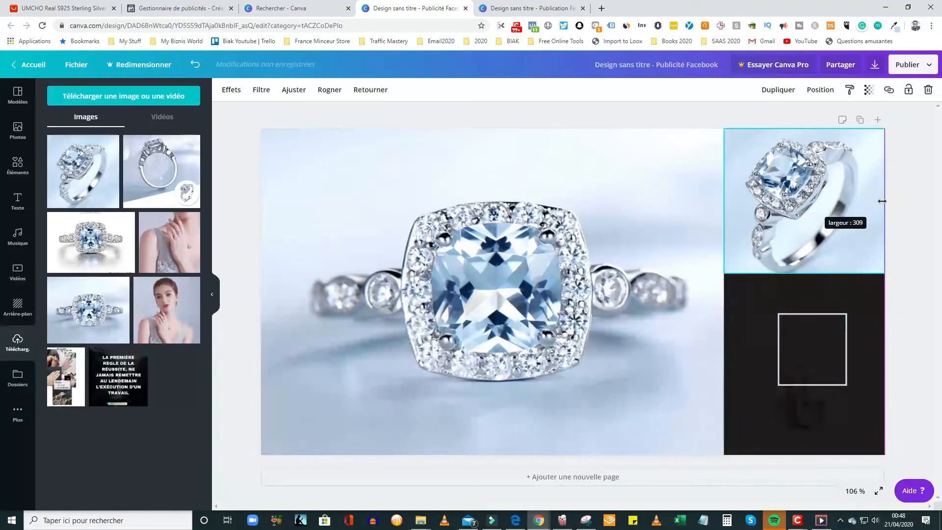
- Move the small square frame to the page's lower-left corner and place the close-up photo of the model's hand below the angled ring photo
{"action": "left_click", "coordinate": [886, 359]}
{"action": "left_click_drag", "start_coordinate": [804, 369], "coordinate": [219, 453]}
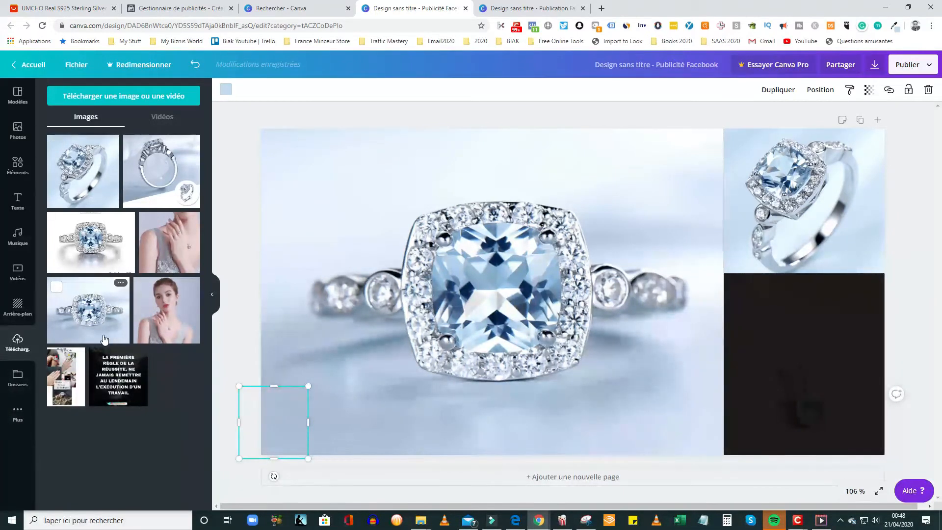
{"action": "left_click", "coordinate": [173, 250]}
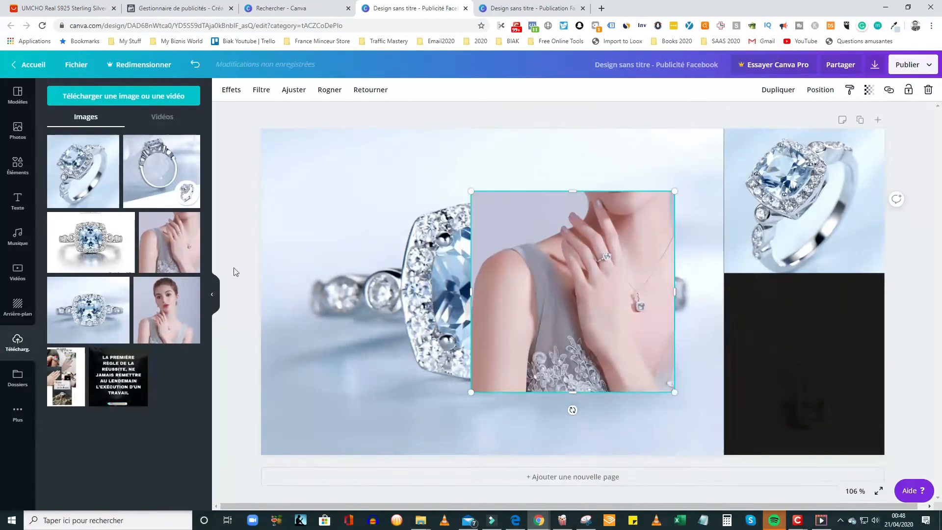
{"action": "left_click_drag", "start_coordinate": [603, 320], "coordinate": [869, 392]}
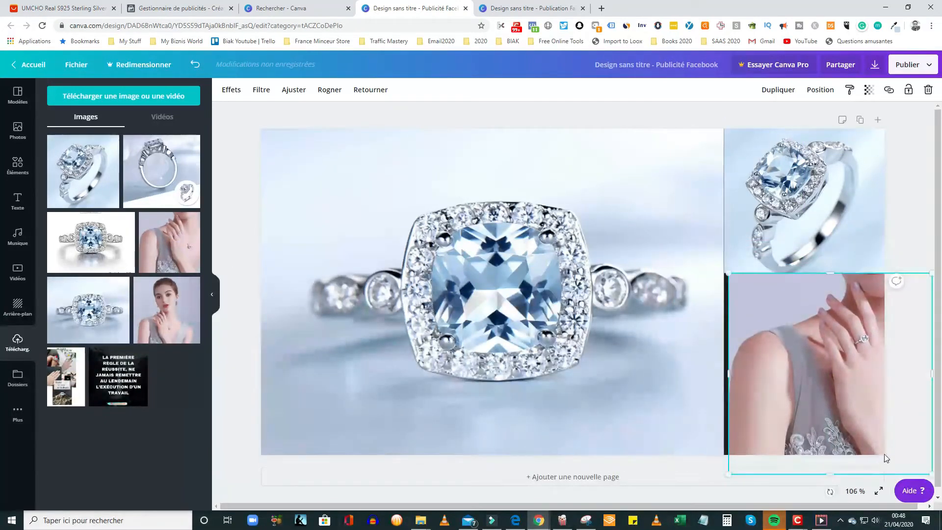
- Resize and reposition the model's hand photo to fill the page's lower-right area beneath the angled ring photo
{"action": "left_click_drag", "start_coordinate": [728, 273], "coordinate": [756, 300]}
{"action": "left_click_drag", "start_coordinate": [796, 366], "coordinate": [762, 340]}
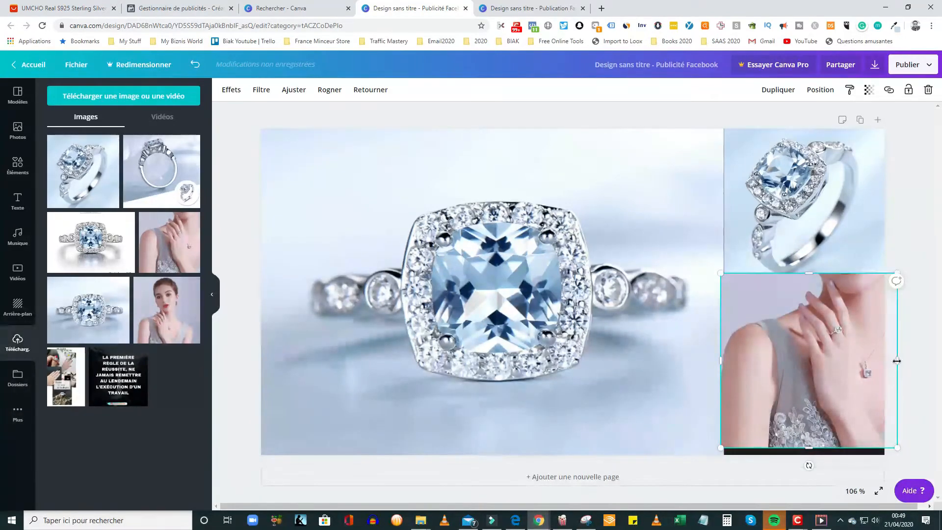
{"action": "left_click_drag", "start_coordinate": [898, 361], "coordinate": [887, 359]}
{"action": "left_click_drag", "start_coordinate": [803, 449], "coordinate": [803, 457]}
{"action": "left_click", "coordinate": [917, 202]}
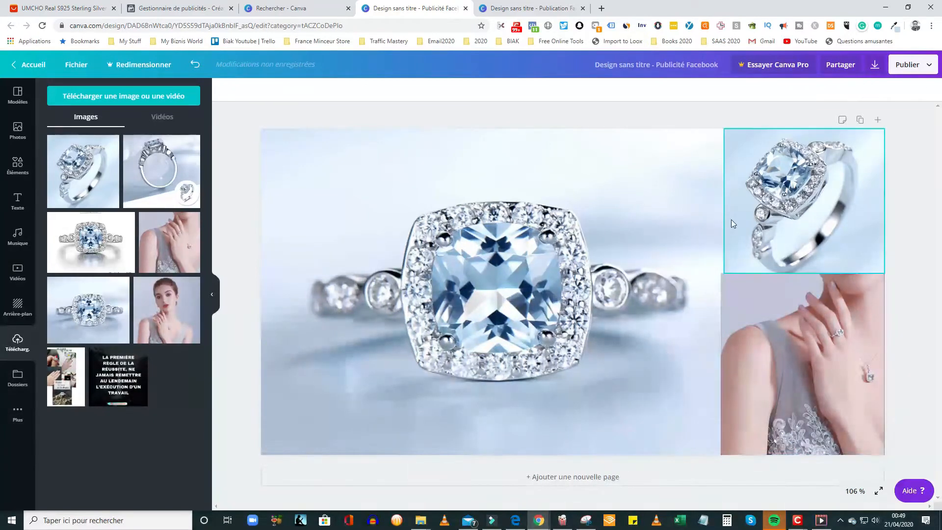
- Extend the angled ring photo to the hand photo's left edge and narrow the large ring photo to 885 so all three photos align
{"action": "left_click", "coordinate": [731, 220]}
{"action": "left_click_drag", "start_coordinate": [722, 200], "coordinate": [720, 201]}
{"action": "left_click", "coordinate": [899, 196]}
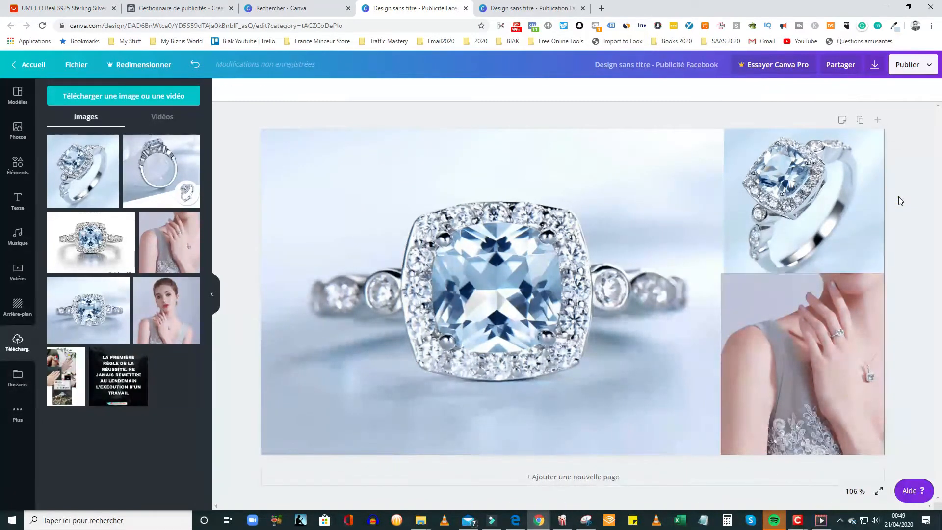
{"action": "left_click", "coordinate": [680, 211]}
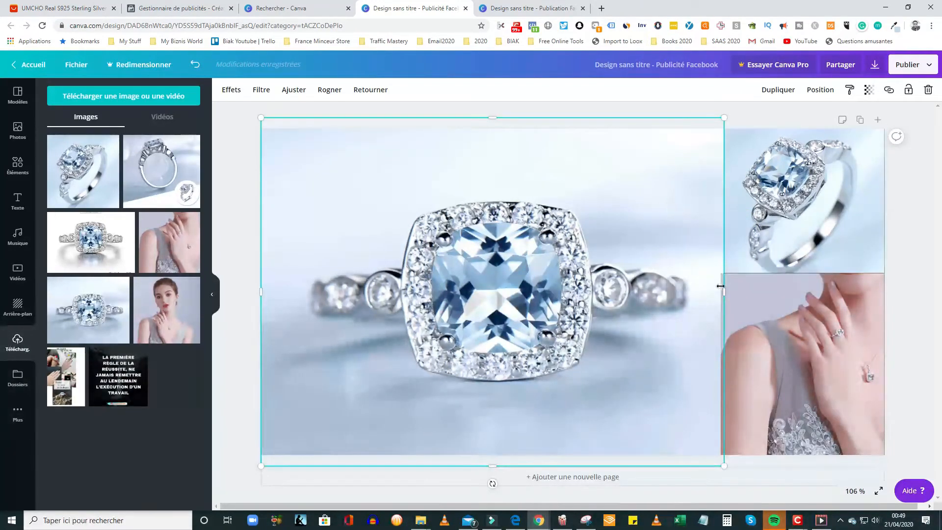
{"action": "left_click_drag", "start_coordinate": [725, 293], "coordinate": [725, 293]}
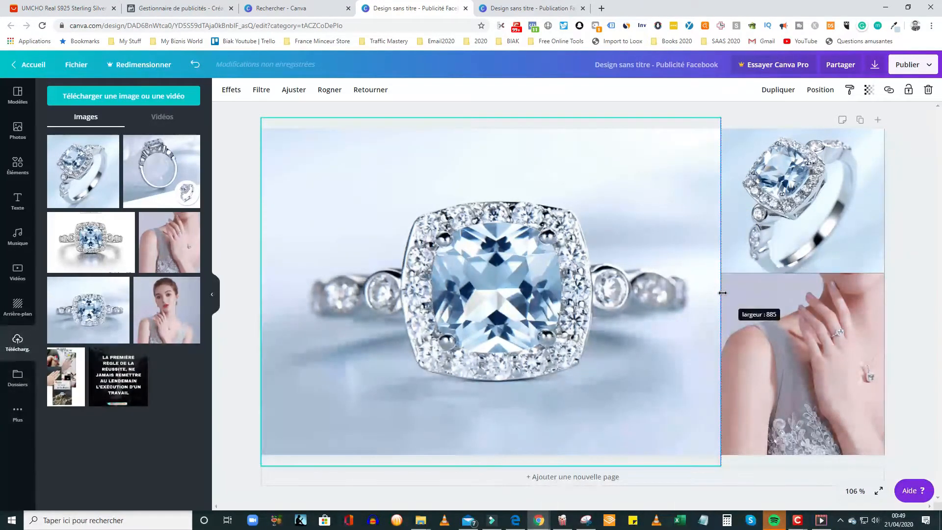
{"action": "left_click", "coordinate": [909, 192]}
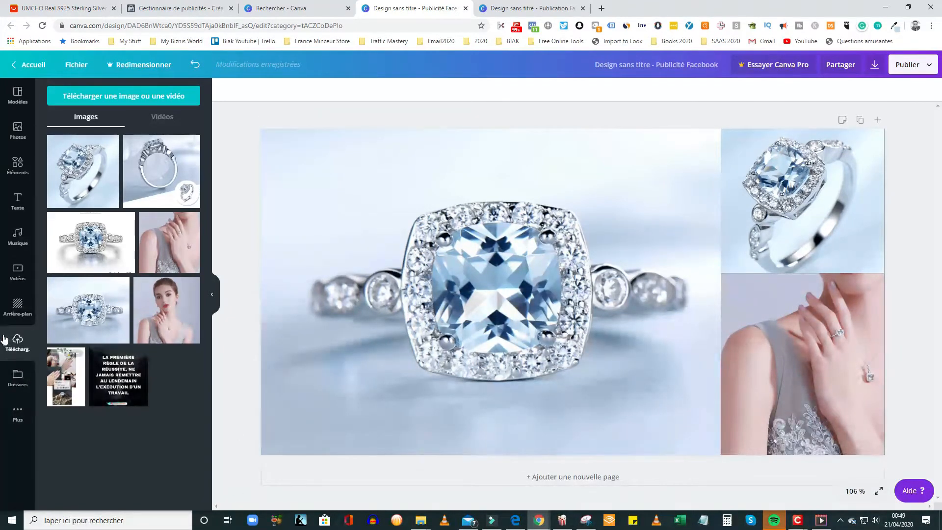
- Add a thin hollow square from the Formes collection and stretch it to the page edges as a border around all three photos
{"action": "left_click", "coordinate": [17, 164]}
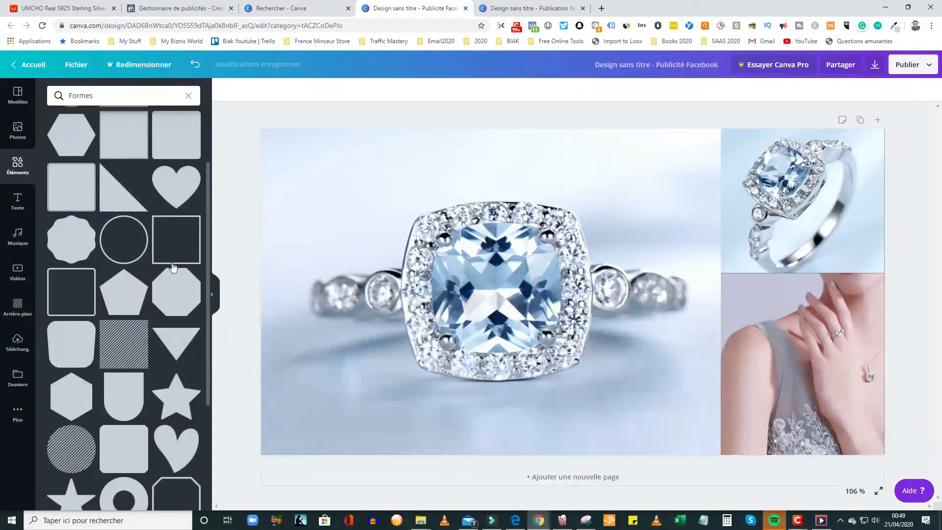
{"action": "left_click", "coordinate": [176, 243]}
{"action": "left_click_drag", "start_coordinate": [485, 293], "coordinate": [264, 277]}
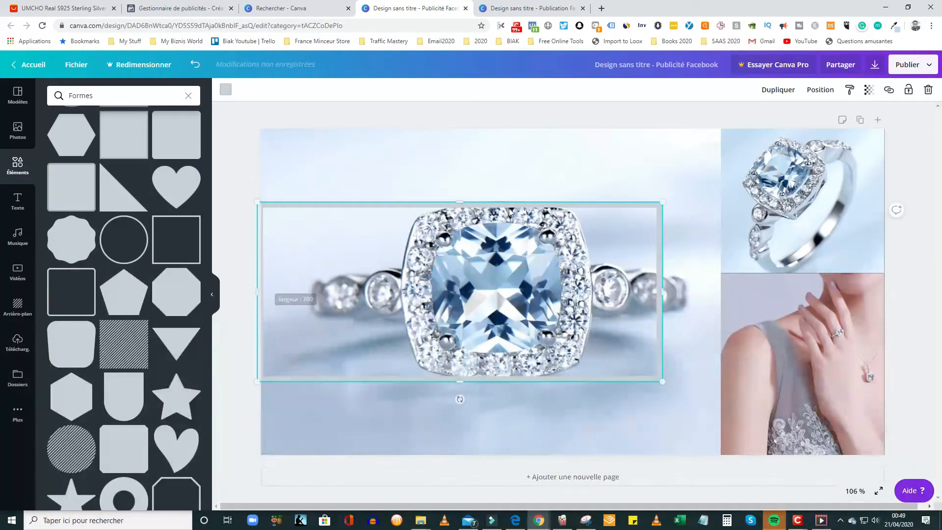
{"action": "left_click_drag", "start_coordinate": [458, 200], "coordinate": [452, 123]}
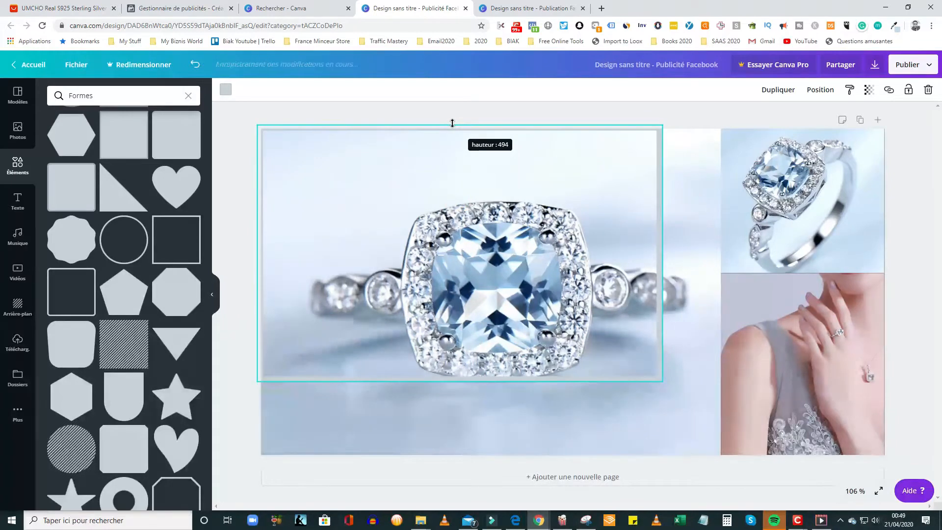
{"action": "left_click_drag", "start_coordinate": [662, 252], "coordinate": [889, 250]}
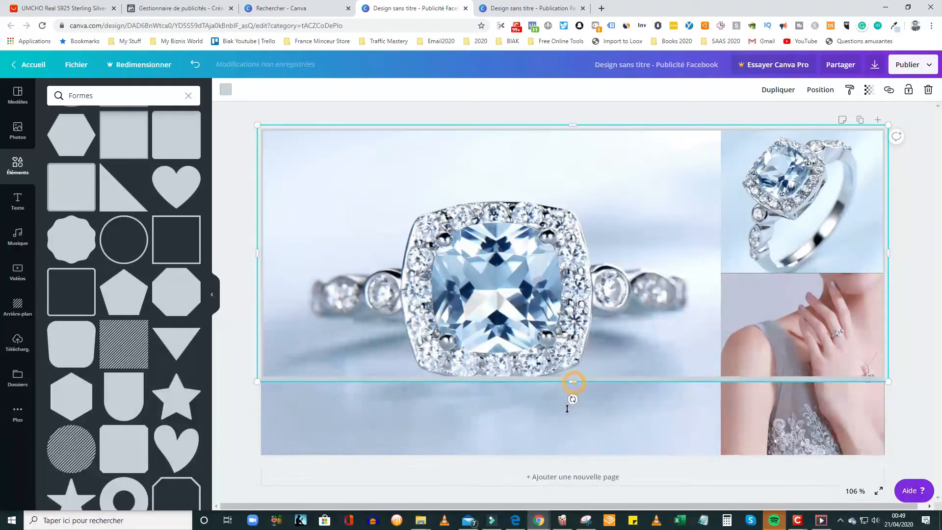
{"action": "left_click_drag", "start_coordinate": [570, 383], "coordinate": [565, 458]}
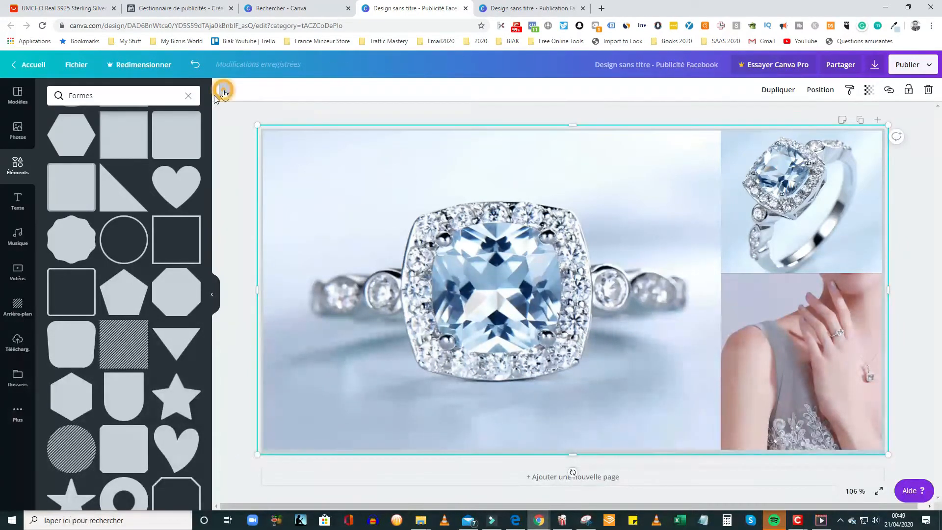
- Set the page border's colour to #399ffd using a new custom colour
{"action": "left_click", "coordinate": [226, 90]}
{"action": "left_click", "coordinate": [87, 195]}
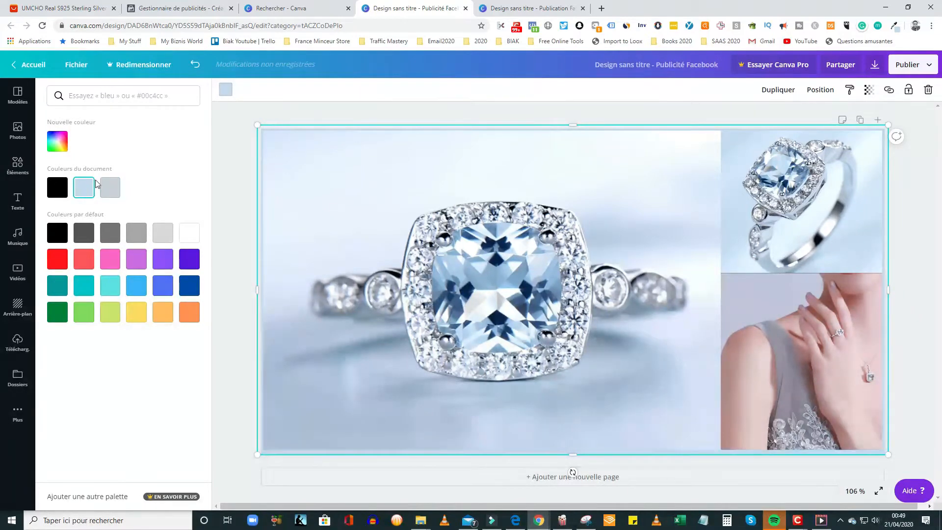
{"action": "left_click", "coordinate": [65, 137]}
{"action": "left_click", "coordinate": [86, 172]}
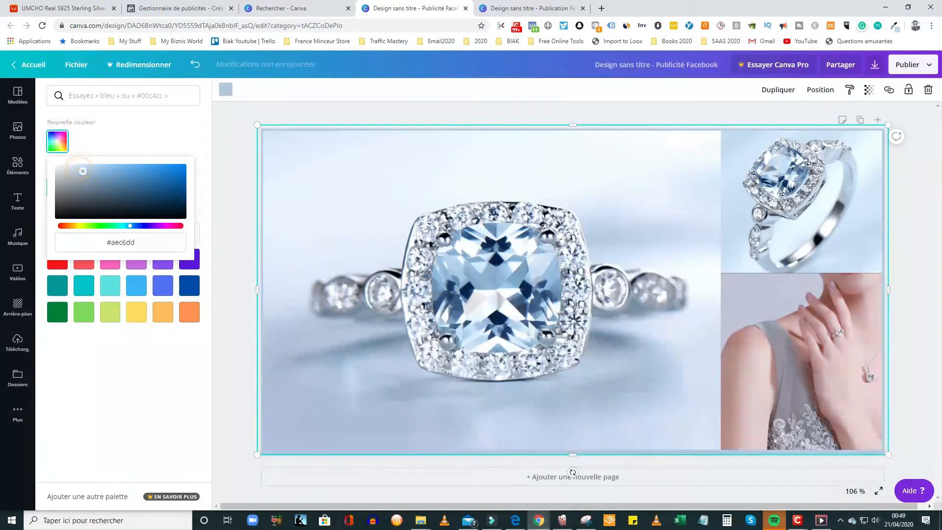
{"action": "left_click_drag", "start_coordinate": [89, 174], "coordinate": [157, 168]}
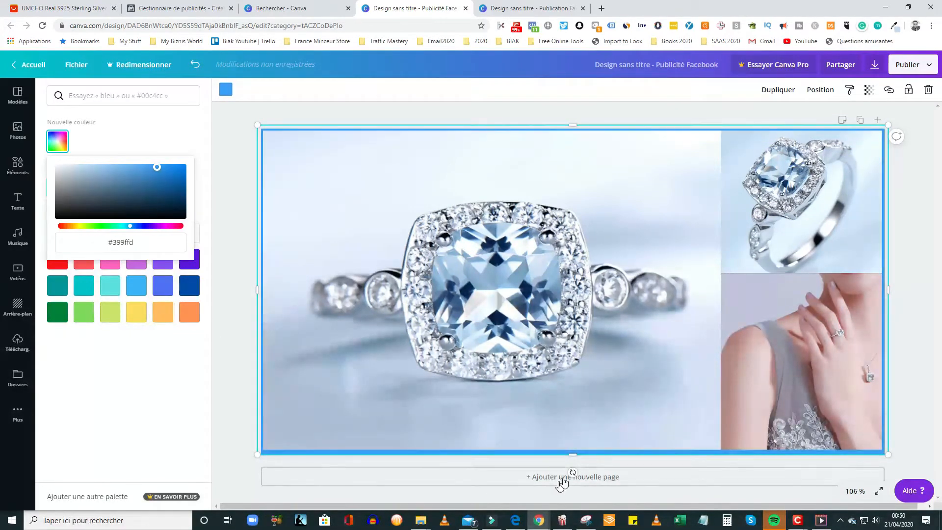
{"action": "left_click", "coordinate": [576, 456]}
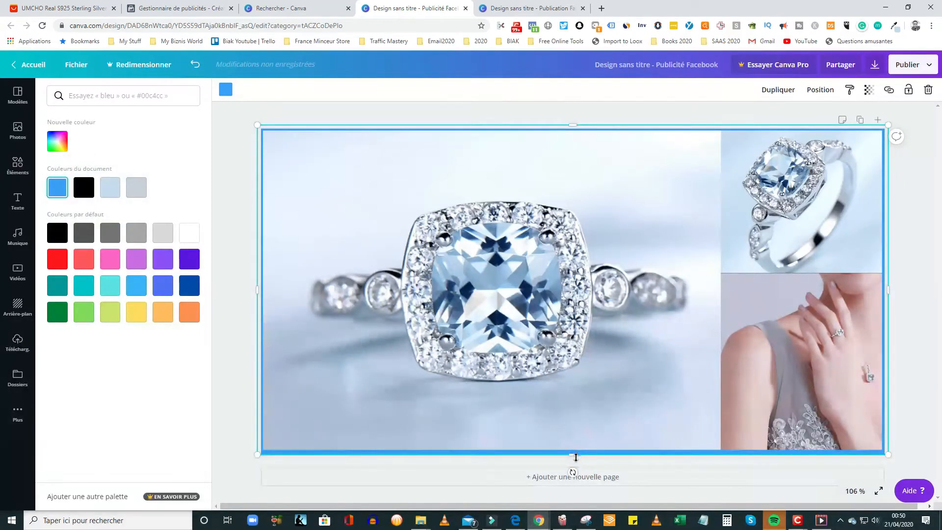
{"action": "left_click", "coordinate": [243, 309]}
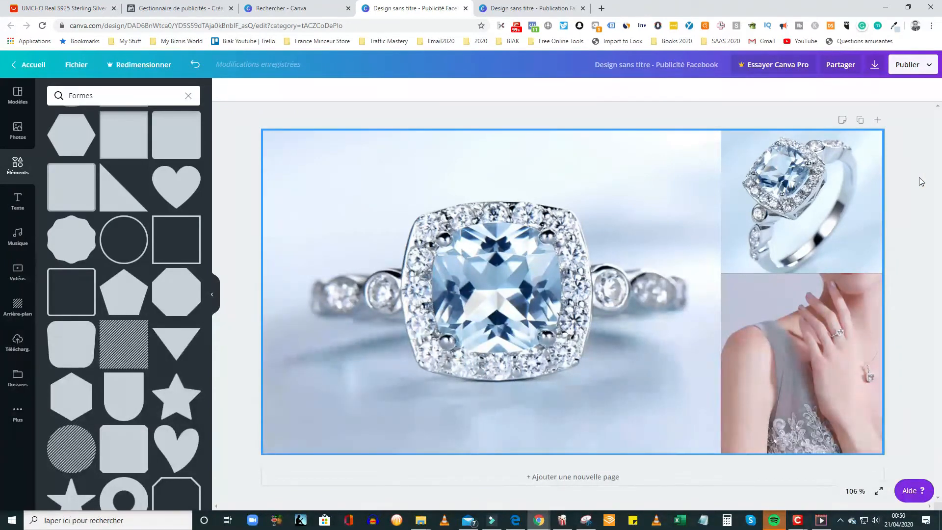
- Download the design as a PNG and save it as Sans titre in the Téléchargements folder
{"action": "left_click", "coordinate": [874, 65]}
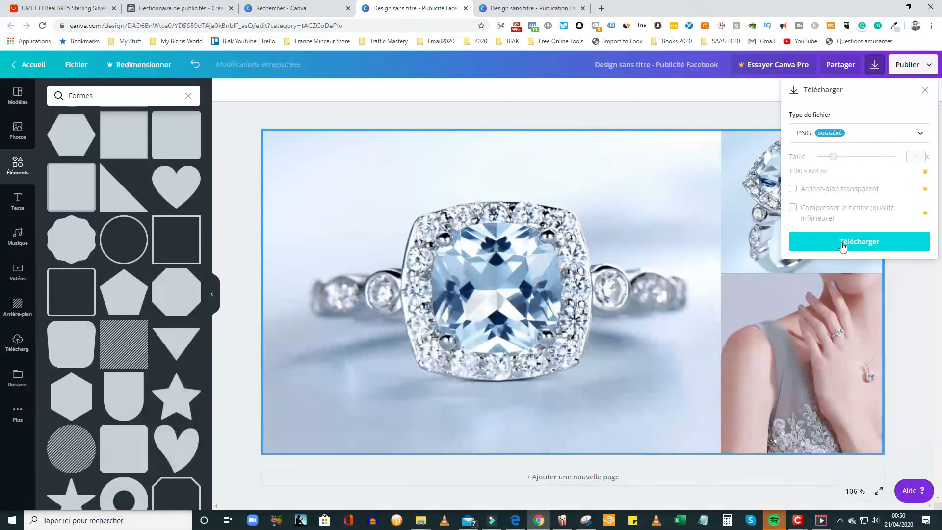
{"action": "left_click", "coordinate": [843, 246]}
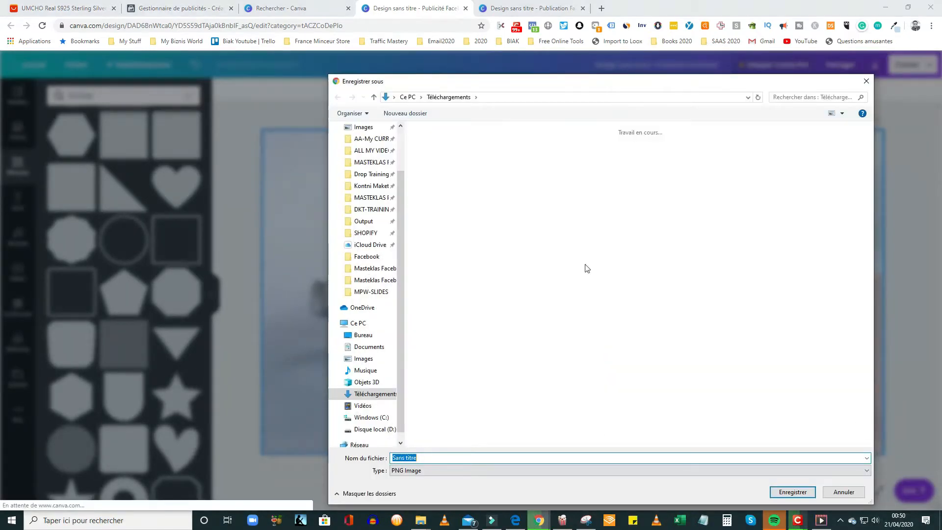
{"action": "left_click", "coordinate": [791, 492]}
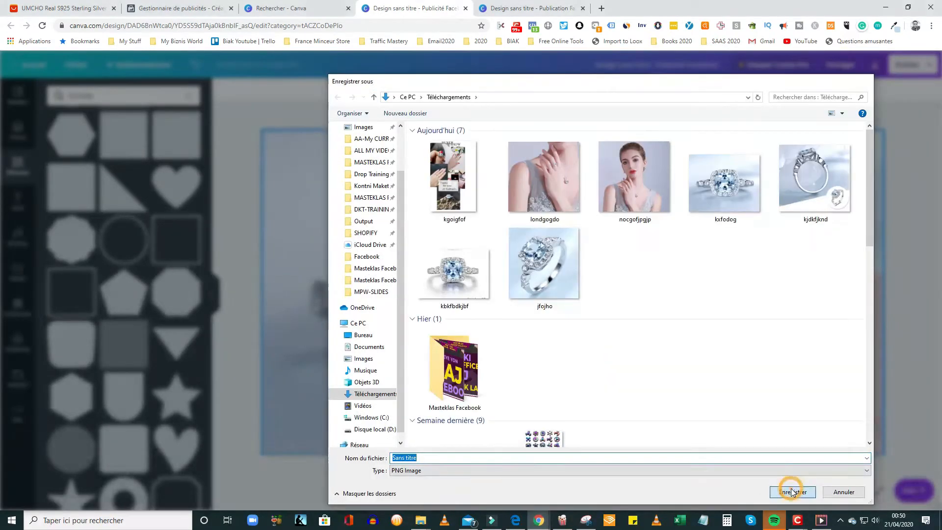
{"action": "left_click", "coordinate": [619, 98]}
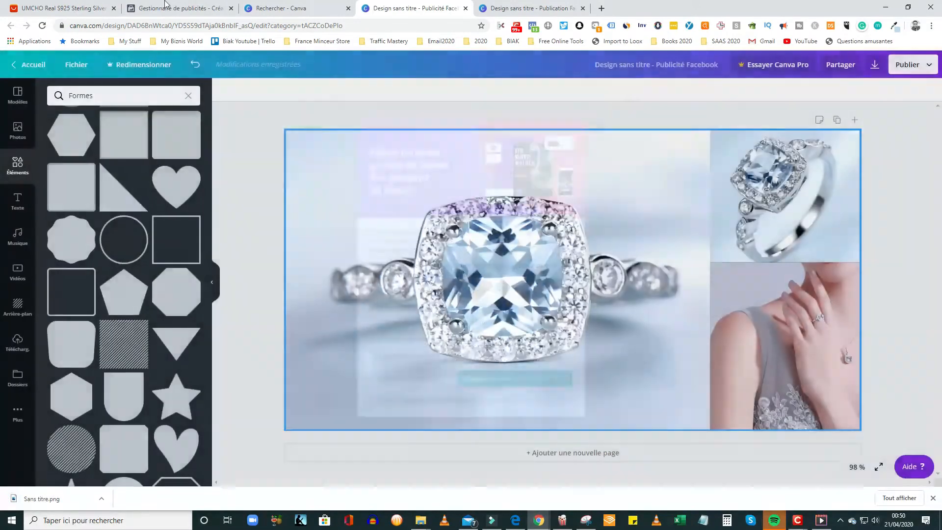
- Switch to the Facebook Ads Manager campaign creation page and choose Conversions as the marketing objective
{"action": "left_click", "coordinate": [177, 8]}
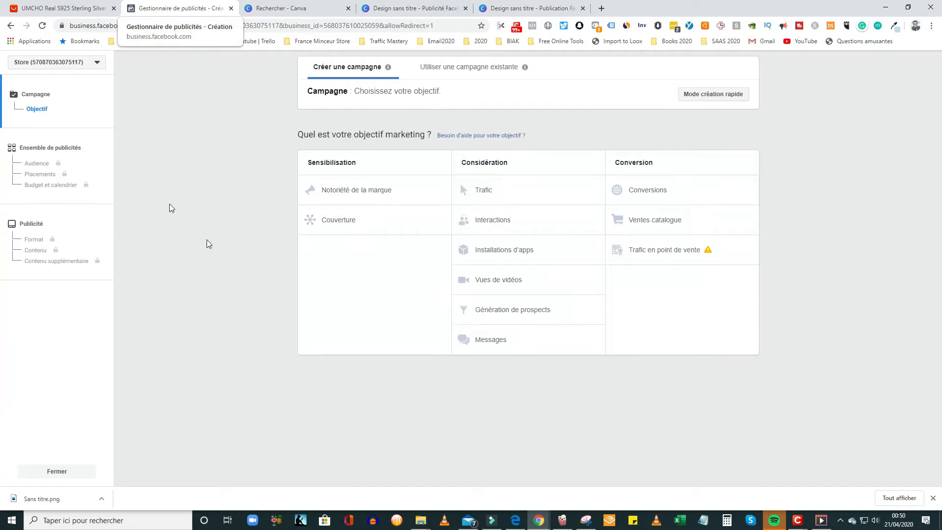
{"action": "right_click", "coordinate": [178, 12]}
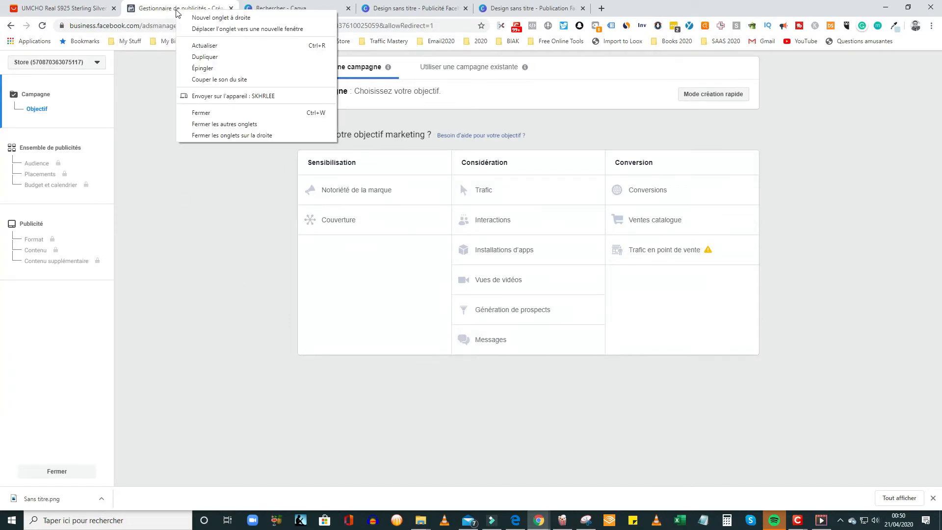
{"action": "left_click", "coordinate": [156, 187]}
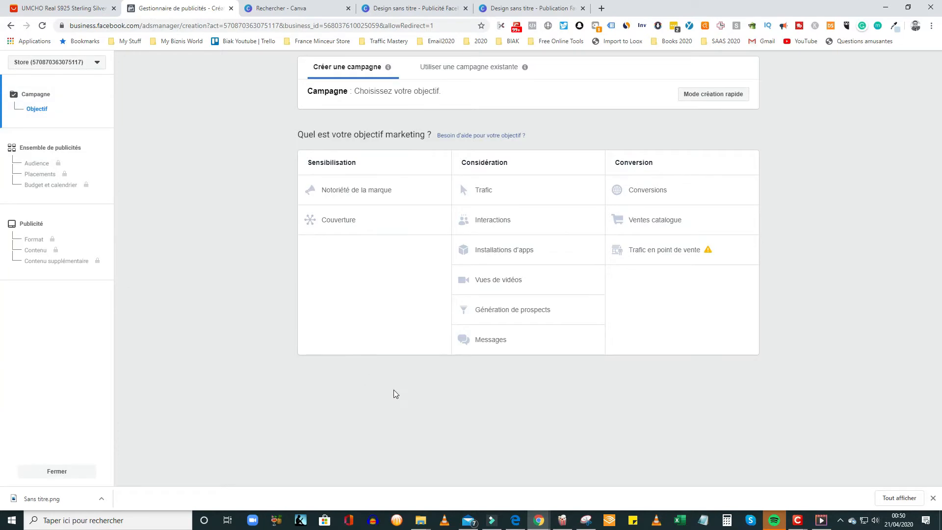
{"action": "left_click", "coordinate": [645, 189]}
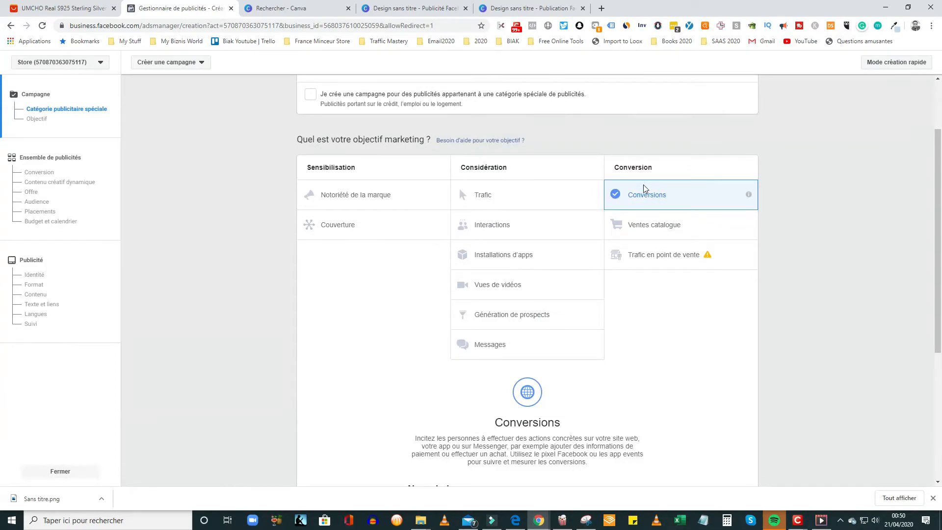
- Name the campaign Diamond RINGS-TEST-WC1, building on the existing campaign name suggested for Rings
{"action": "scroll", "coordinate": [598, 352], "scroll_direction": "down", "scroll_amount": 5}
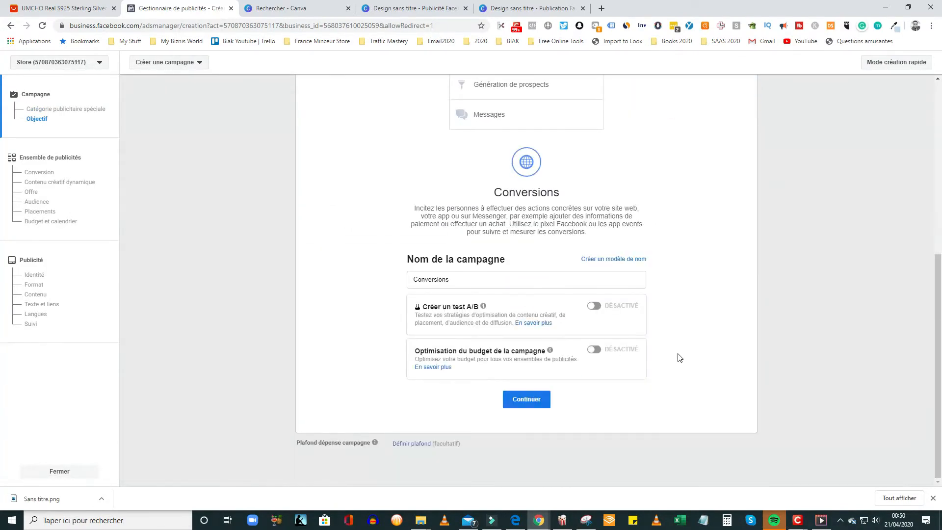
{"action": "left_click_drag", "start_coordinate": [460, 277], "coordinate": [418, 280]}
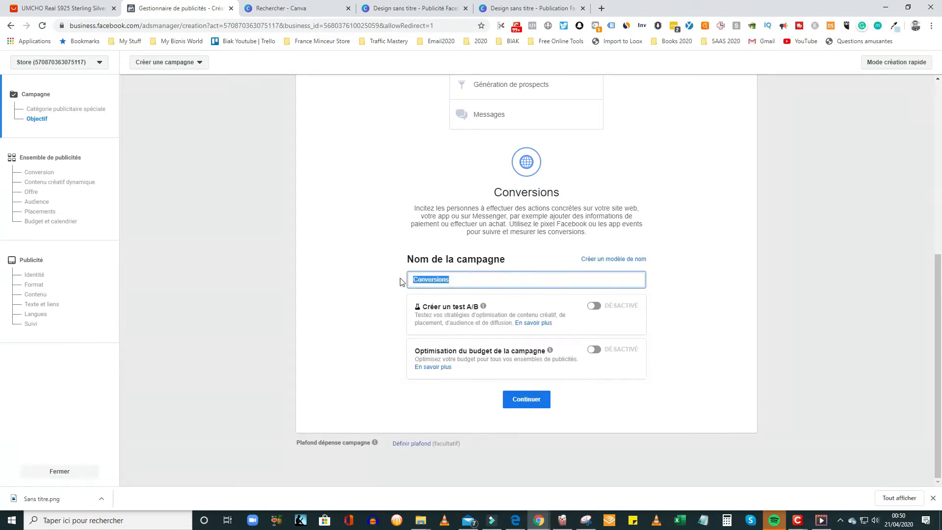
{"action": "type", "text": "Rings"}
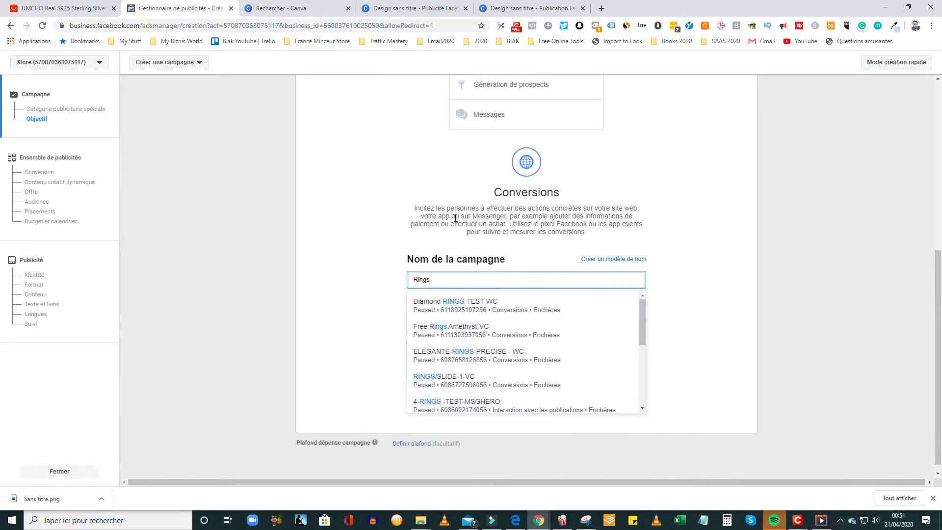
{"action": "left_click", "coordinate": [473, 301]}
{"action": "left_click", "coordinate": [456, 284]}
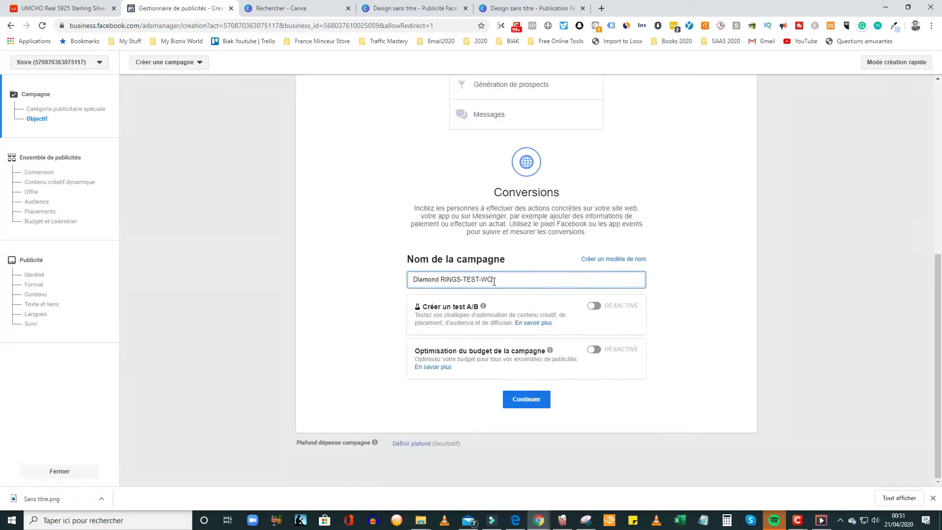
{"action": "type", "text": "1"}
- Copy the campaign name, continue to the ad set, and replace the ad set's name with the copied Diamond RINGS-TEST-WC1
{"action": "left_click_drag", "start_coordinate": [505, 276], "coordinate": [415, 281]}
{"action": "key", "text": "ctrl+c"}
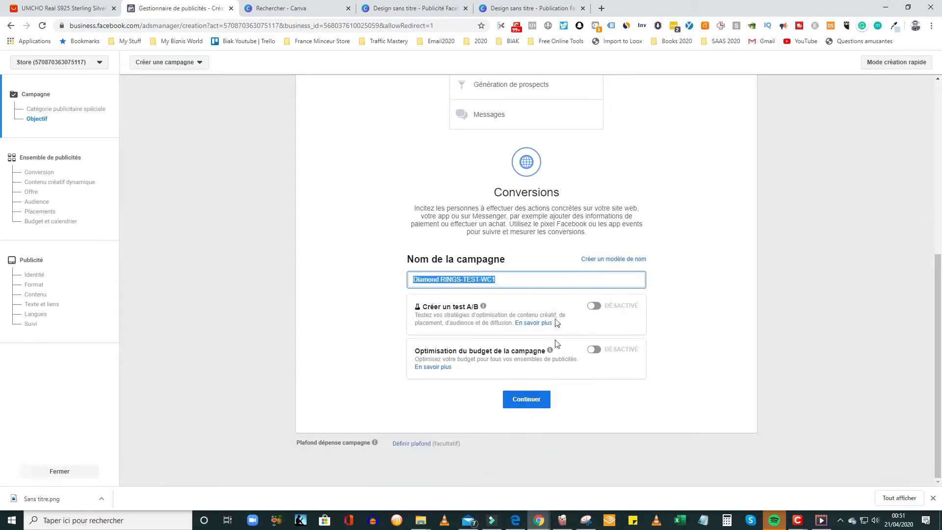
{"action": "left_click", "coordinate": [532, 407]}
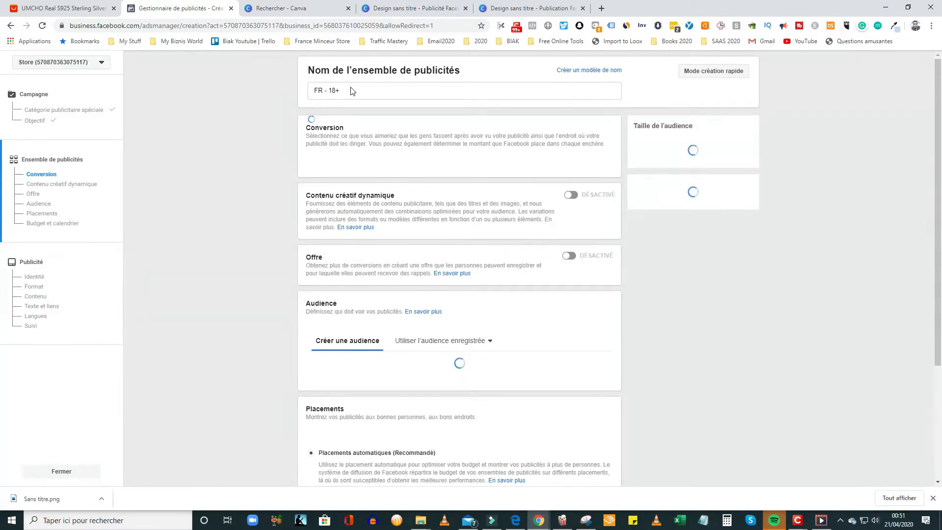
{"action": "left_click", "coordinate": [351, 88]}
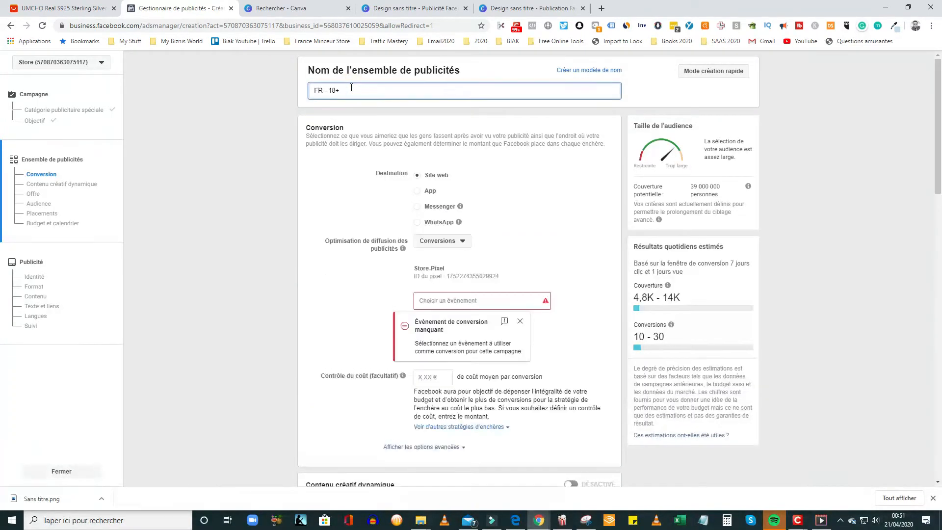
{"action": "key", "text": "ctrl+a"}
{"action": "key", "text": "ctrl+v"}
- Choose Achat as the conversion event for the Store-Pixel and dismiss the optimisation notices
{"action": "scroll", "coordinate": [496, 263], "scroll_direction": "down", "scroll_amount": 1}
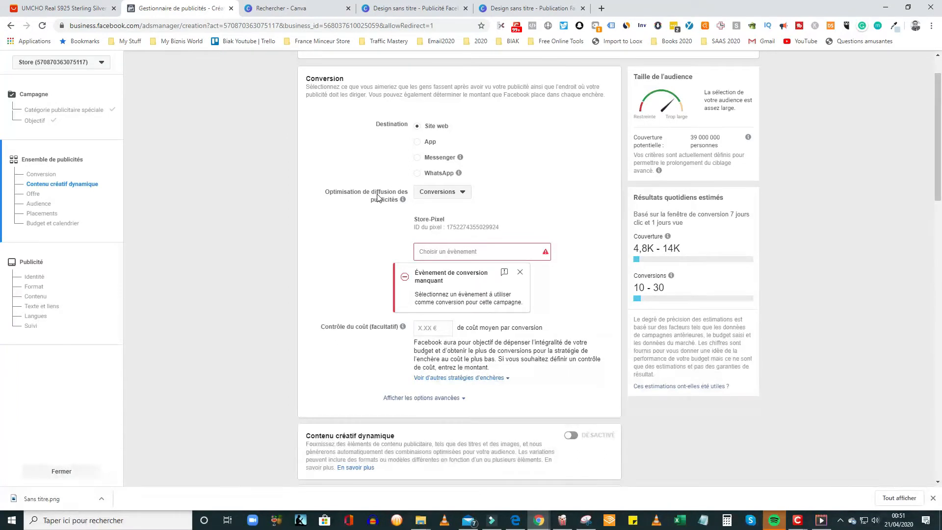
{"action": "left_click", "coordinate": [445, 195]}
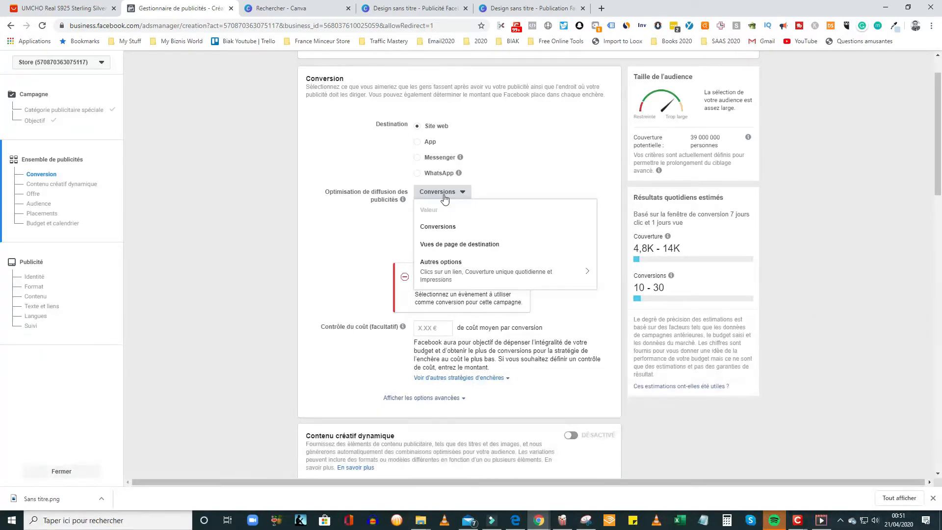
{"action": "left_click", "coordinate": [445, 195]}
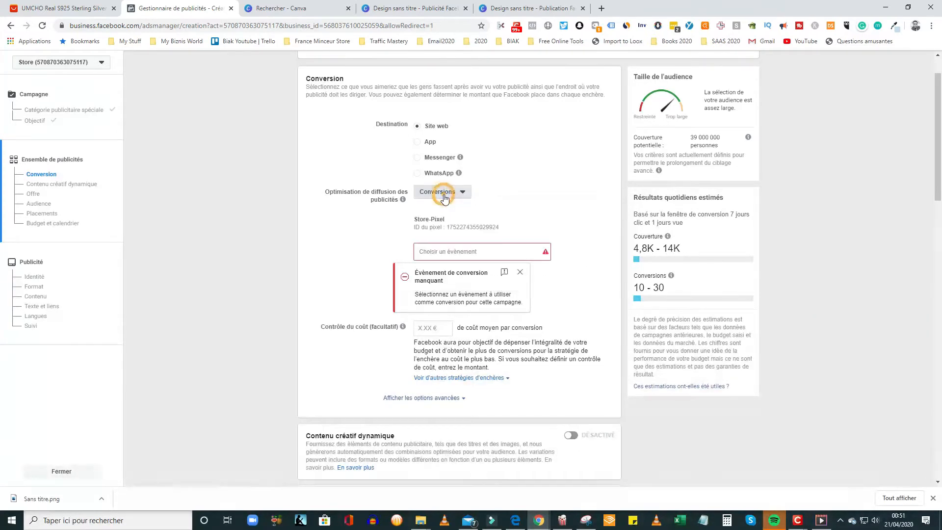
{"action": "left_click", "coordinate": [448, 252]}
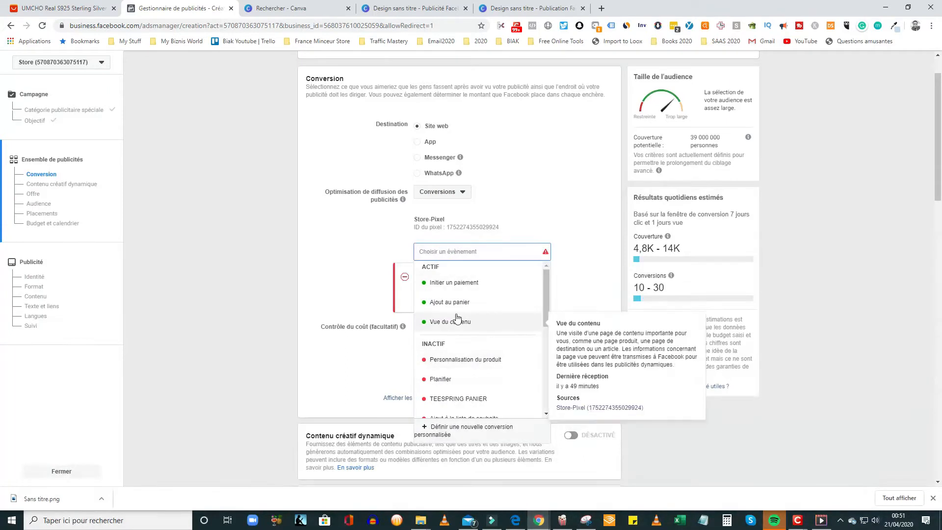
{"action": "scroll", "coordinate": [456, 339], "scroll_direction": "down", "scroll_amount": 5}
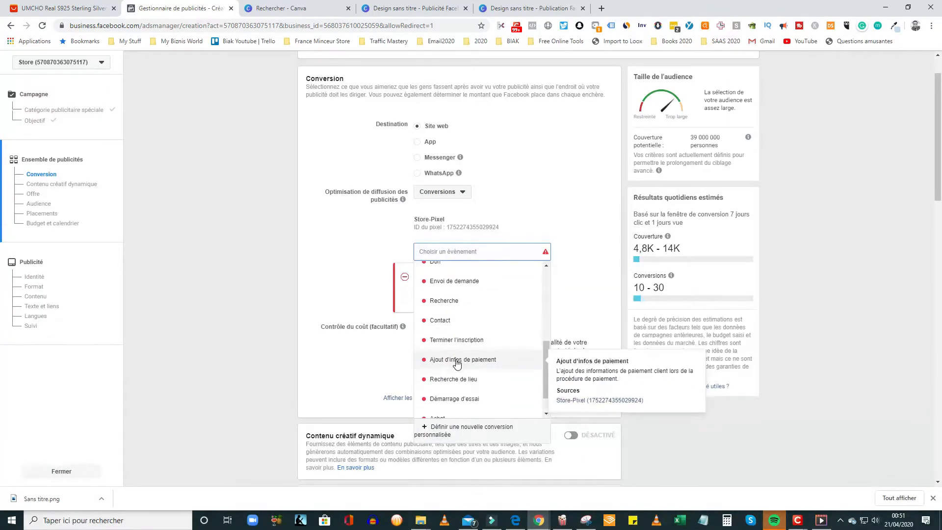
{"action": "scroll", "coordinate": [456, 368], "scroll_direction": "down", "scroll_amount": 1}
{"action": "left_click", "coordinate": [449, 386]}
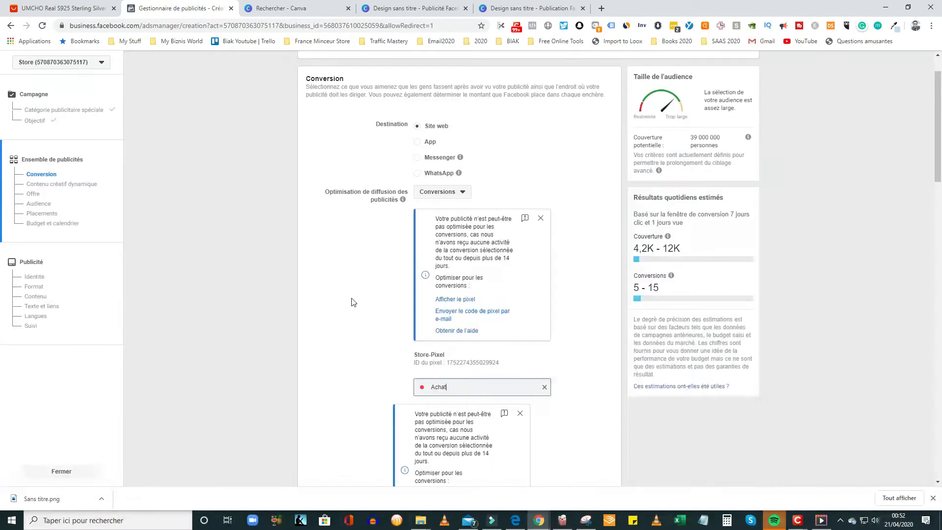
{"action": "scroll", "coordinate": [351, 302], "scroll_direction": "down", "scroll_amount": 5}
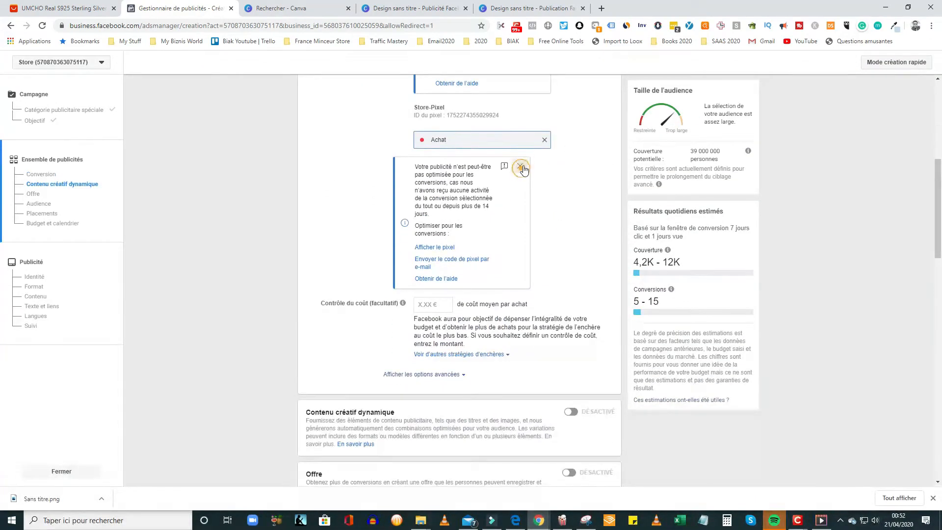
{"action": "left_click", "coordinate": [521, 167]}
{"action": "left_click", "coordinate": [539, 228]}
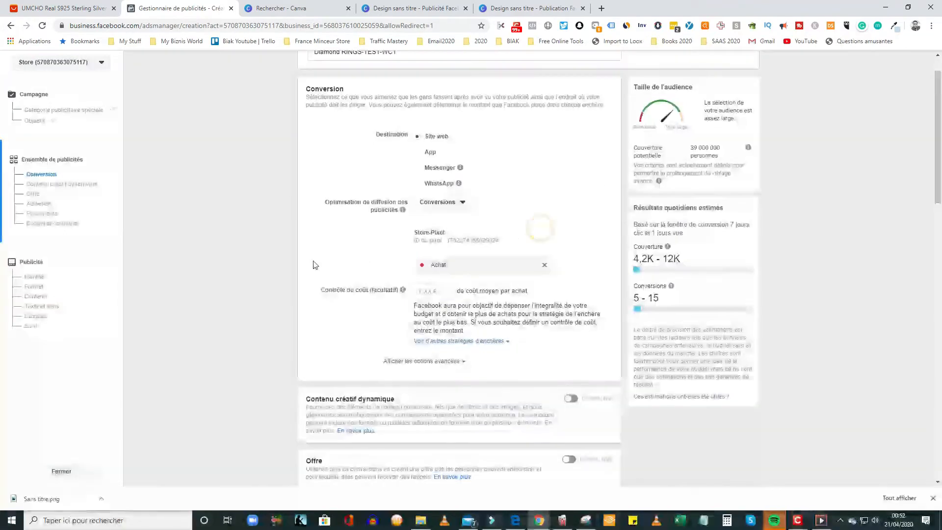
- Replace France in the audience locations with États-Unis, Canada and Royaume-Uni
{"action": "scroll", "coordinate": [376, 262], "scroll_direction": "down", "scroll_amount": 7}
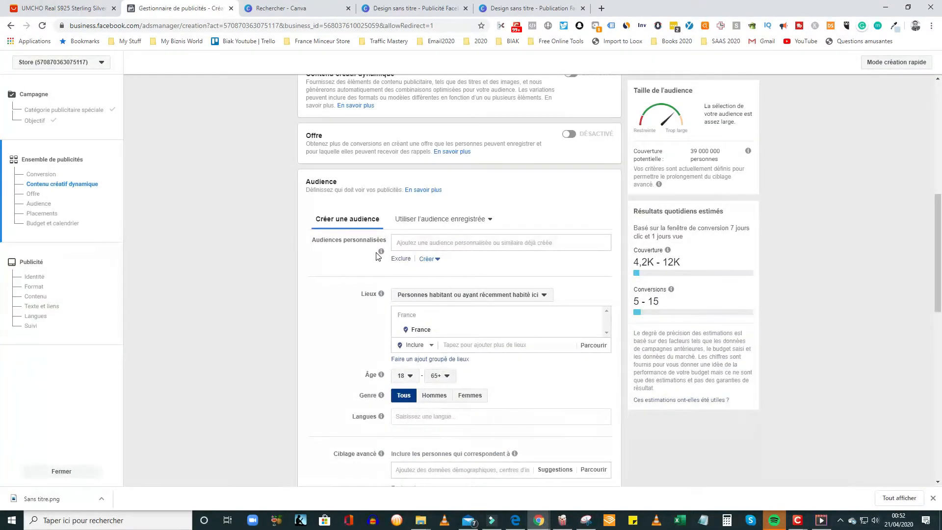
{"action": "scroll", "coordinate": [378, 255], "scroll_direction": "down", "scroll_amount": 4}
{"action": "scroll", "coordinate": [491, 235], "scroll_direction": "up", "scroll_amount": 2}
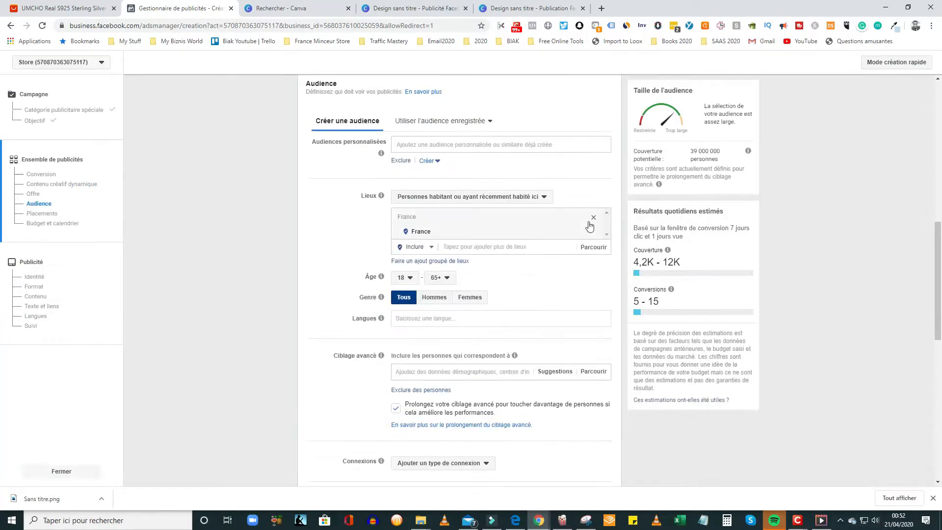
{"action": "left_click", "coordinate": [593, 218]}
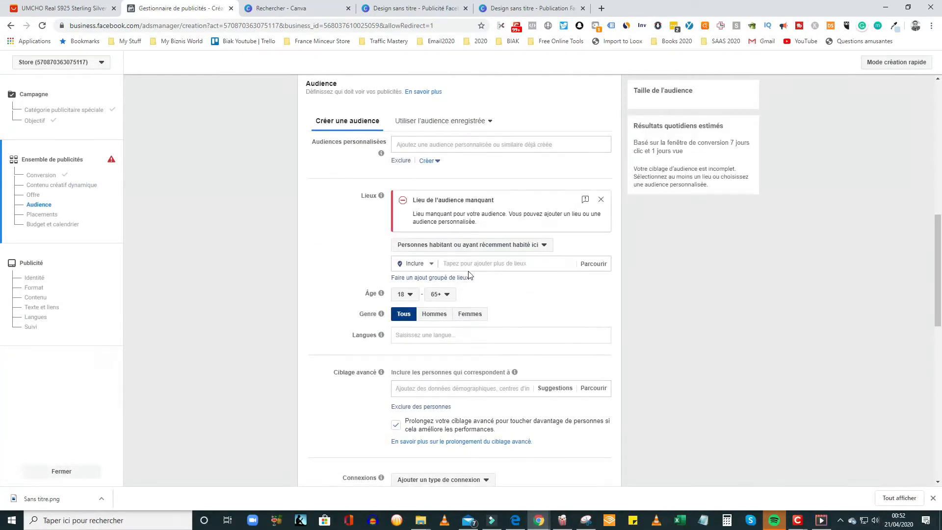
{"action": "left_click", "coordinate": [476, 263]}
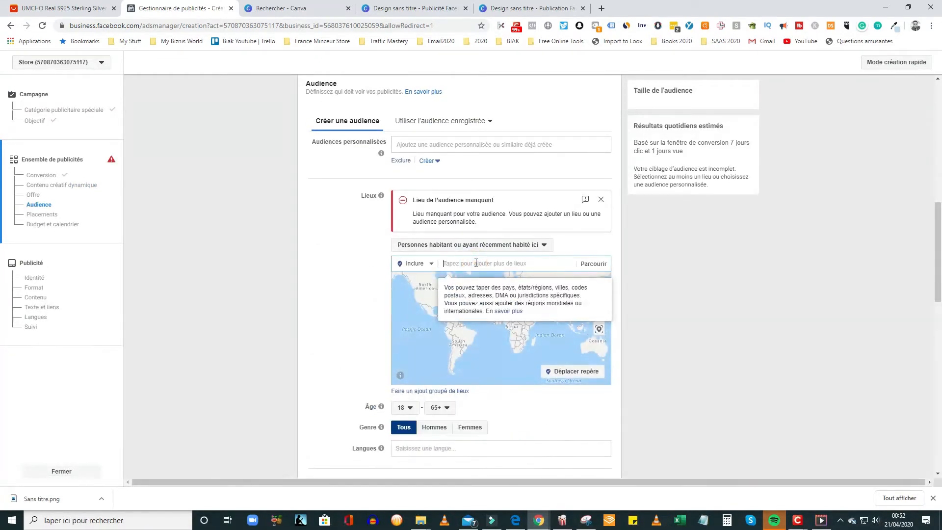
{"action": "type", "text": "United"}
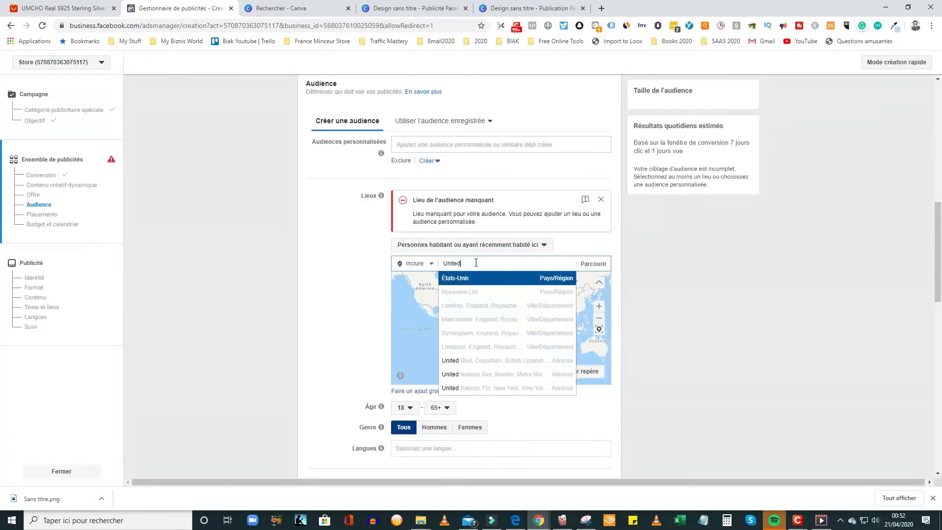
{"action": "left_click", "coordinate": [473, 276]}
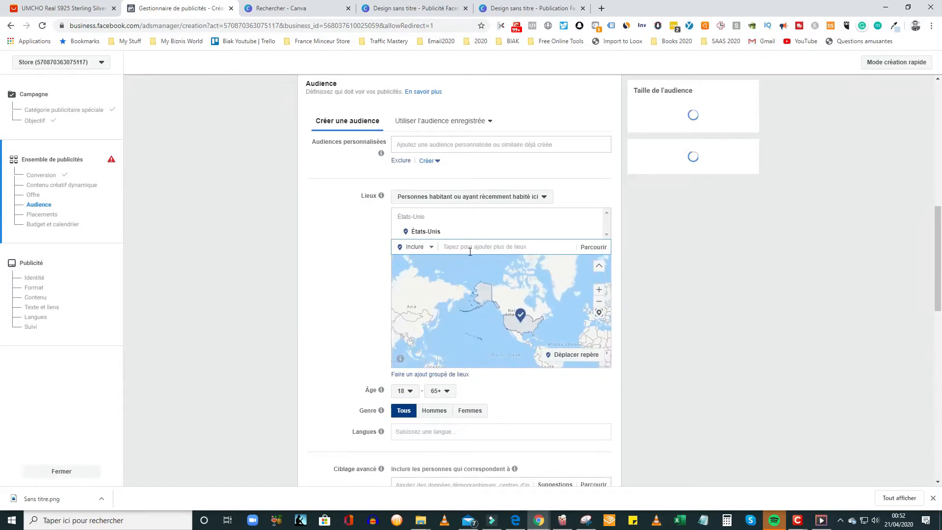
{"action": "type", "text": "canada"}
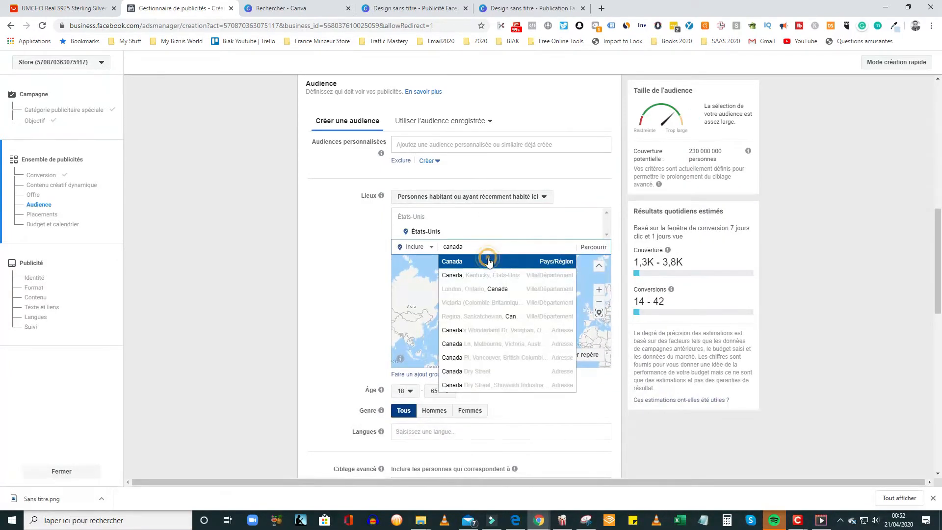
{"action": "left_click", "coordinate": [495, 261]}
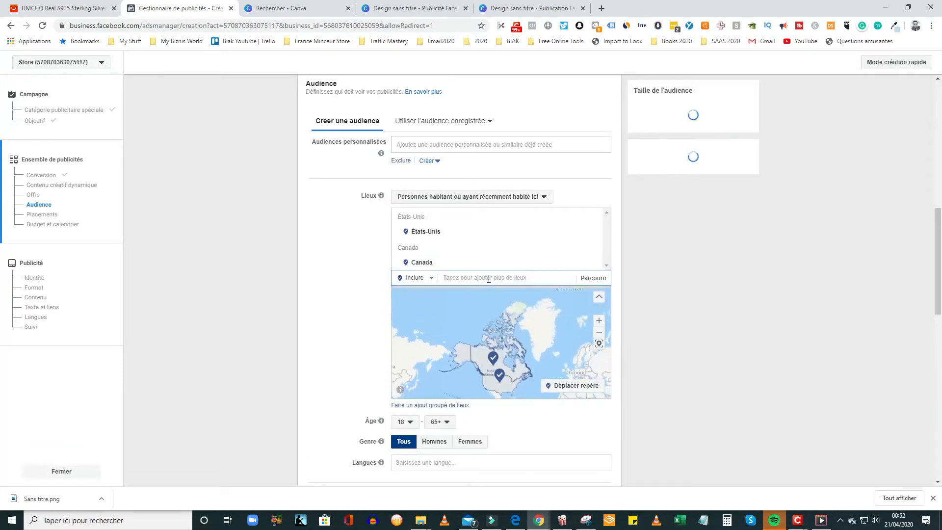
{"action": "type", "text": "united kin"}
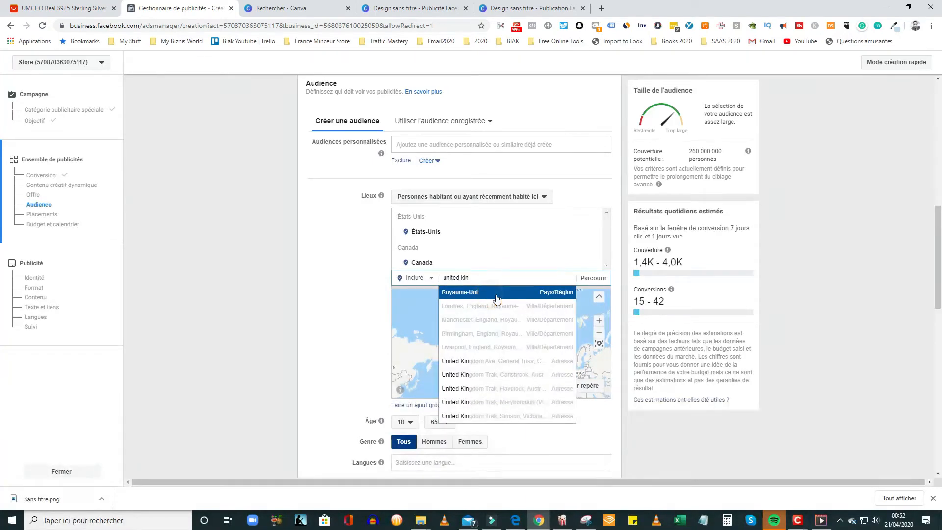
{"action": "left_click", "coordinate": [488, 294]}
- Restrict the audience to women (Femmes) and set the minimum age to 25
{"action": "scroll", "coordinate": [361, 326], "scroll_direction": "down", "scroll_amount": 3}
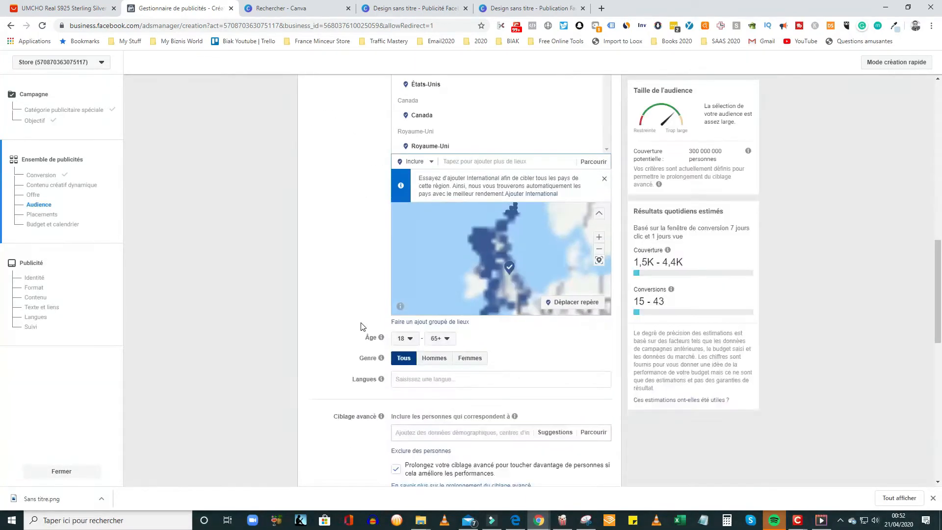
{"action": "scroll", "coordinate": [362, 325], "scroll_direction": "down", "scroll_amount": 2}
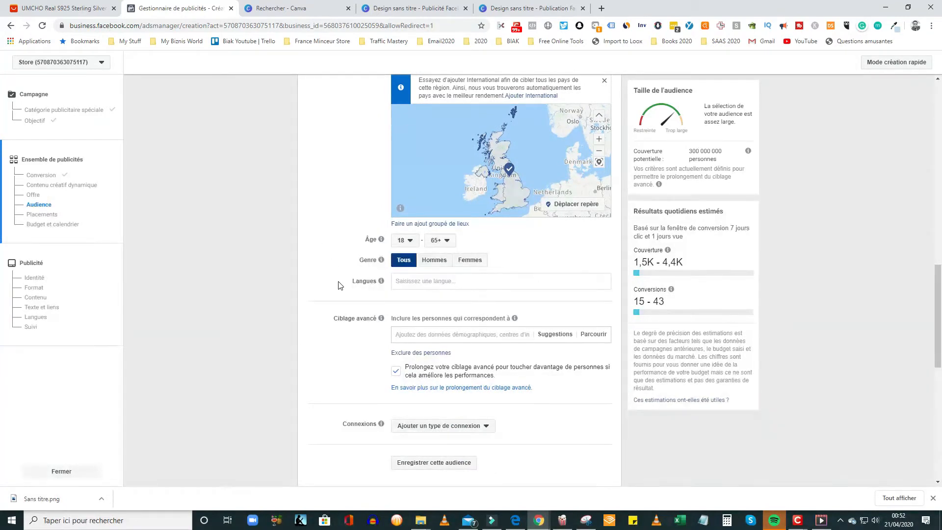
{"action": "left_click", "coordinate": [469, 263]}
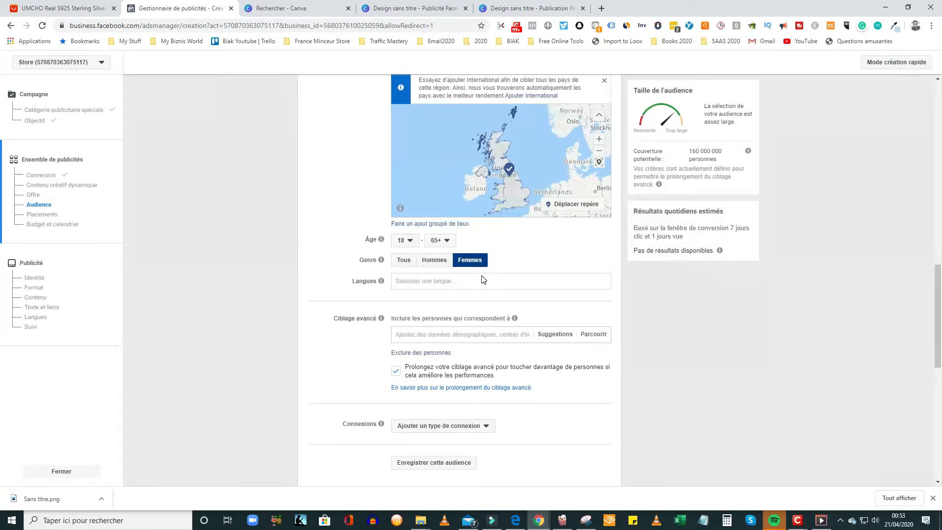
{"action": "left_click", "coordinate": [403, 240]}
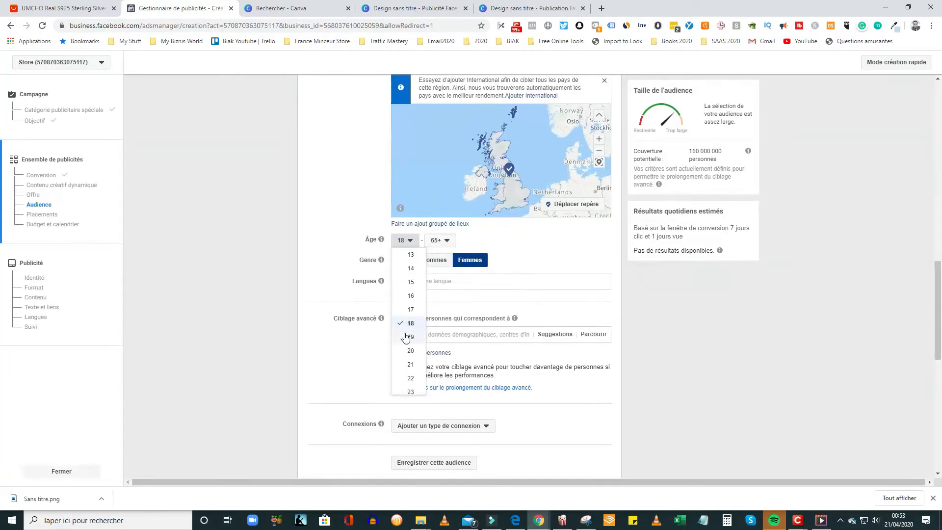
{"action": "scroll", "coordinate": [411, 335], "scroll_direction": "down", "scroll_amount": 1}
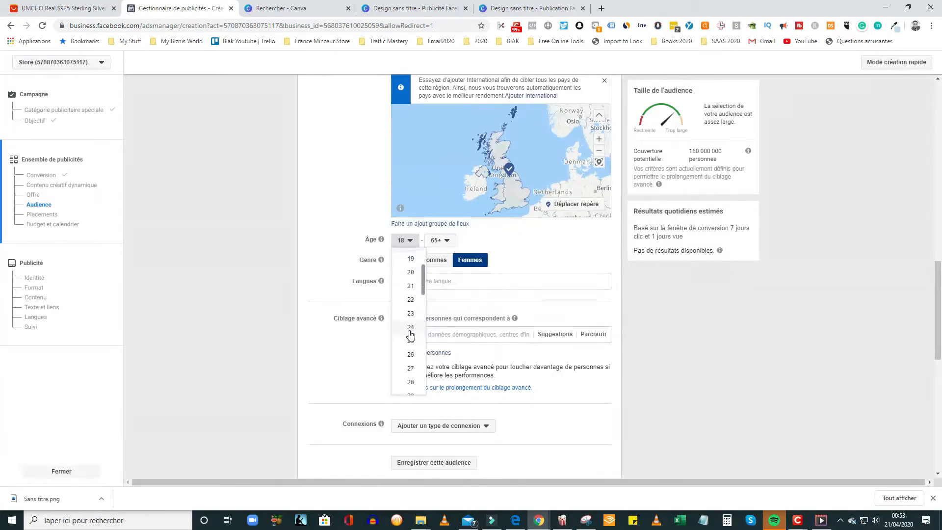
{"action": "scroll", "coordinate": [411, 328], "scroll_direction": "down", "scroll_amount": 1}
{"action": "left_click", "coordinate": [411, 321]}
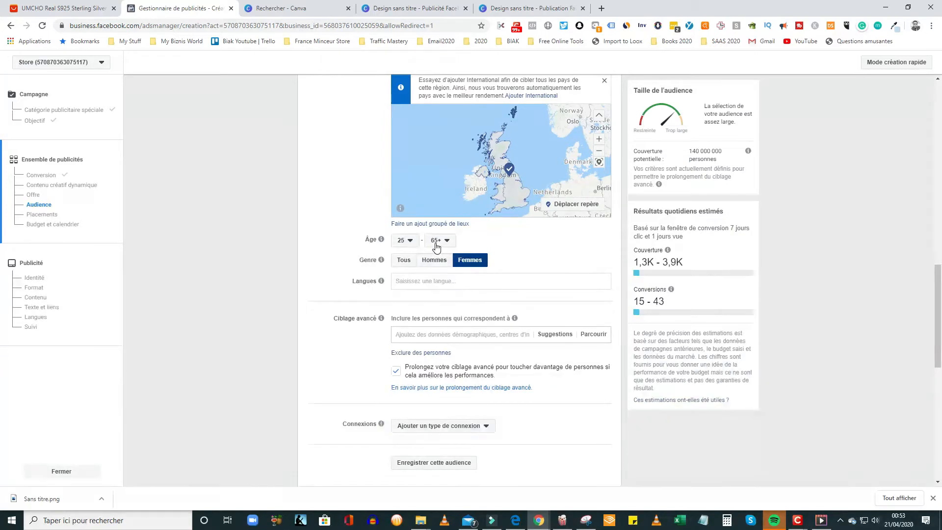
- Add Anglais (tout) as the audience language
{"action": "left_click", "coordinate": [429, 280]}
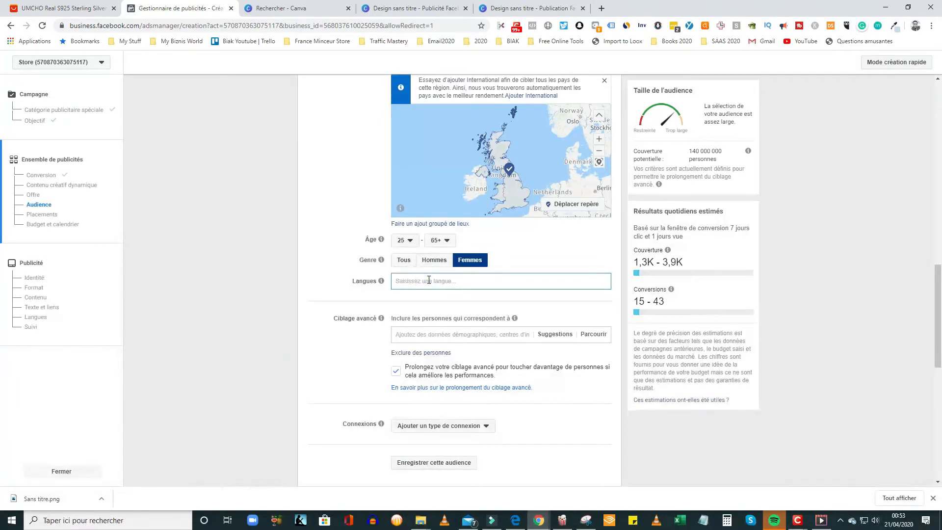
{"action": "type", "text": "anglais"}
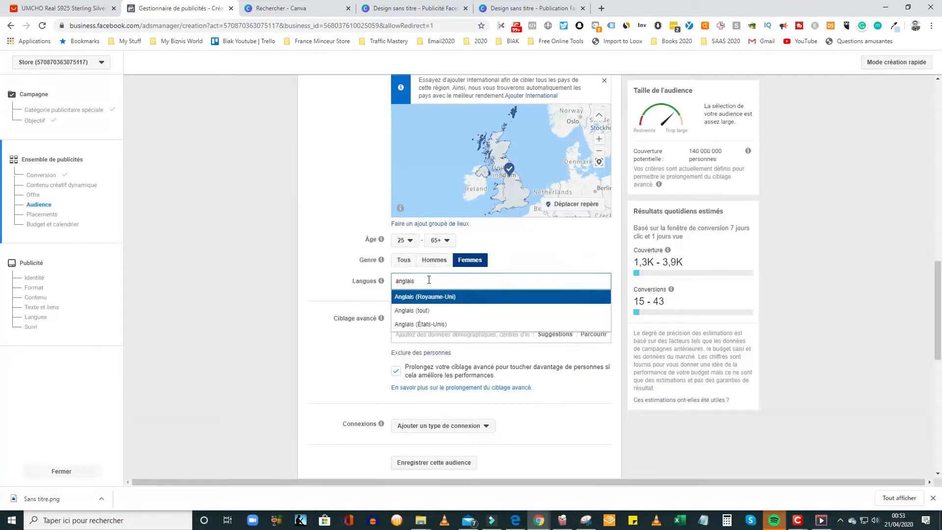
{"action": "left_click", "coordinate": [430, 309]}
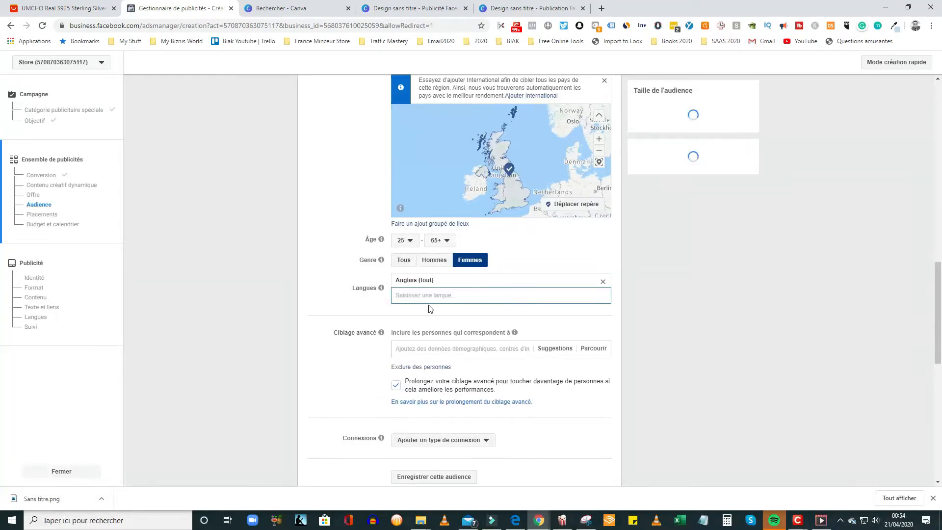
- Turn off the option that extends the detailed targeting to reach more people
{"action": "scroll", "coordinate": [386, 337], "scroll_direction": "down", "scroll_amount": 4}
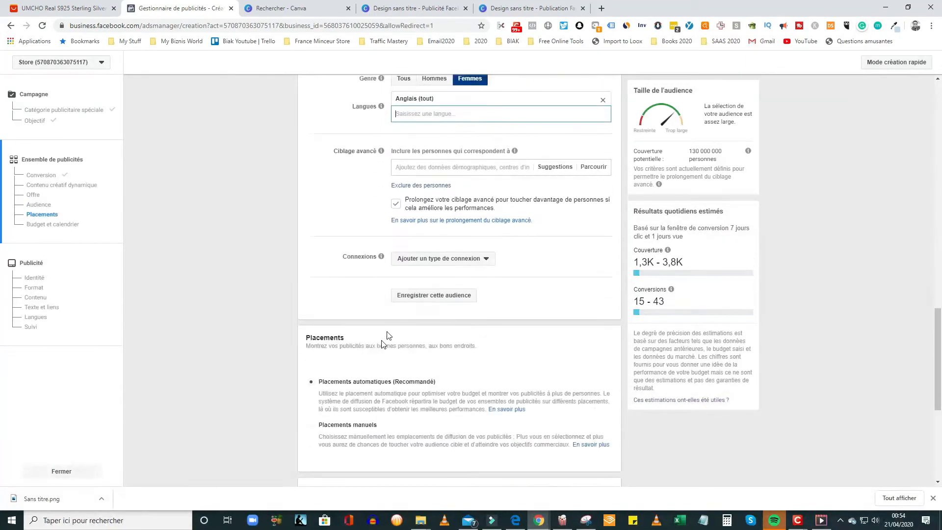
{"action": "scroll", "coordinate": [387, 338], "scroll_direction": "up", "scroll_amount": 1}
{"action": "left_click", "coordinate": [396, 188]}
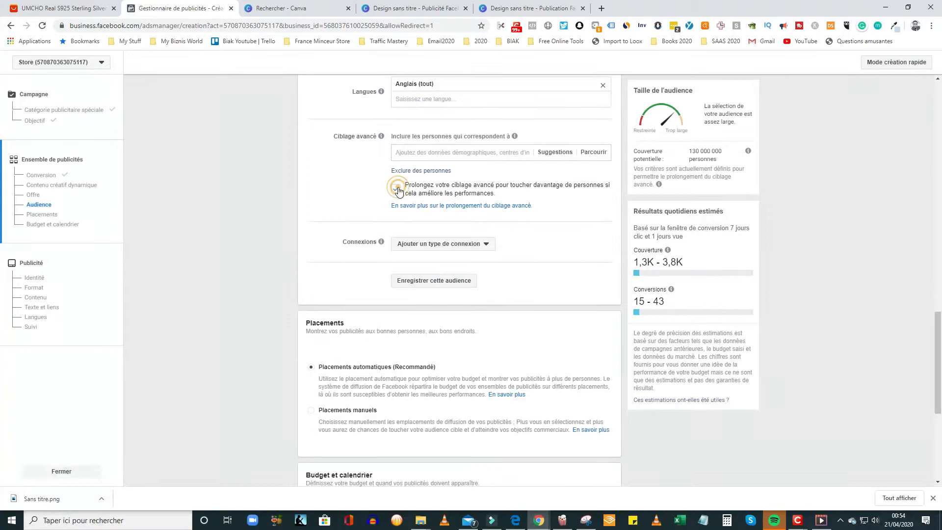
- Add the jewellery interest Bague (bijouterie) to the audience's detailed targeting
{"action": "left_click", "coordinate": [459, 152]}
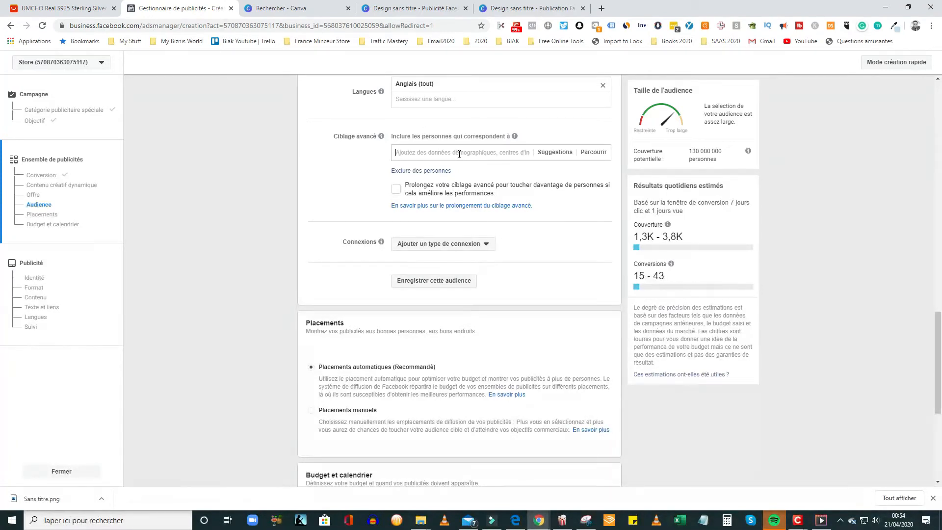
{"action": "left_click", "coordinate": [460, 154]}
{"action": "type", "text": "rings"}
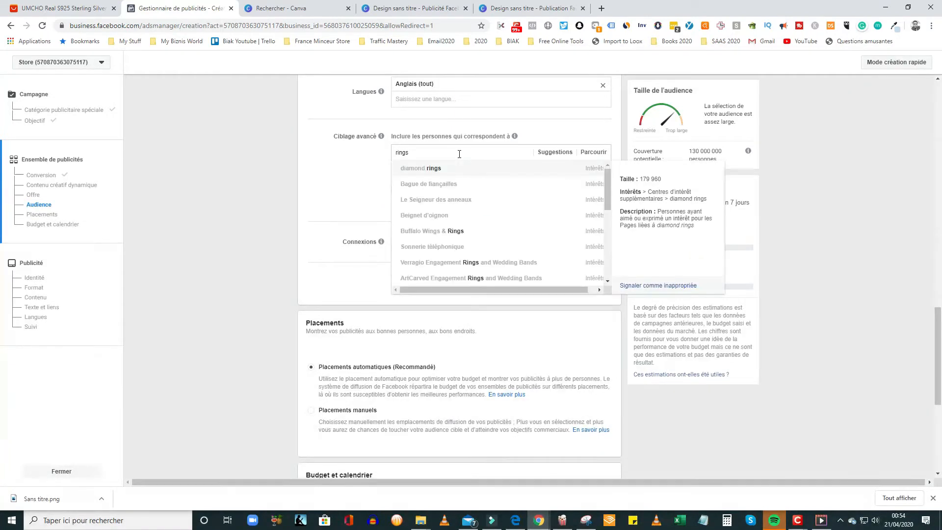
{"action": "left_click_drag", "start_coordinate": [414, 150], "coordinate": [378, 157]}
{"action": "key", "text": "BackSpace"}
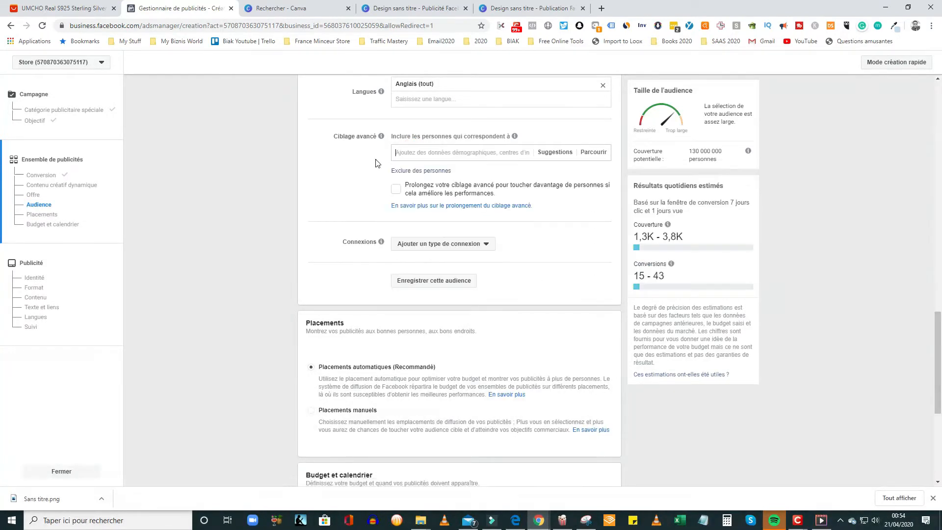
{"action": "type", "text": "bague"}
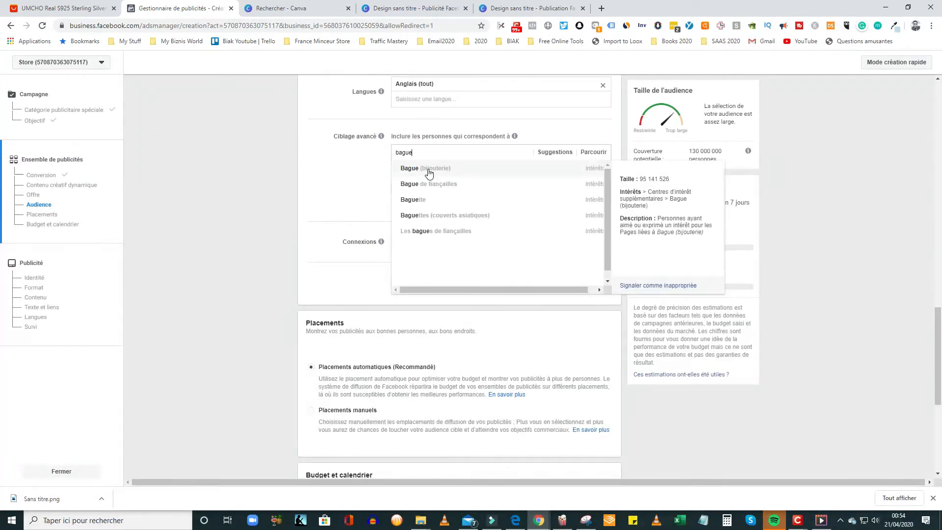
{"action": "left_click", "coordinate": [427, 169]}
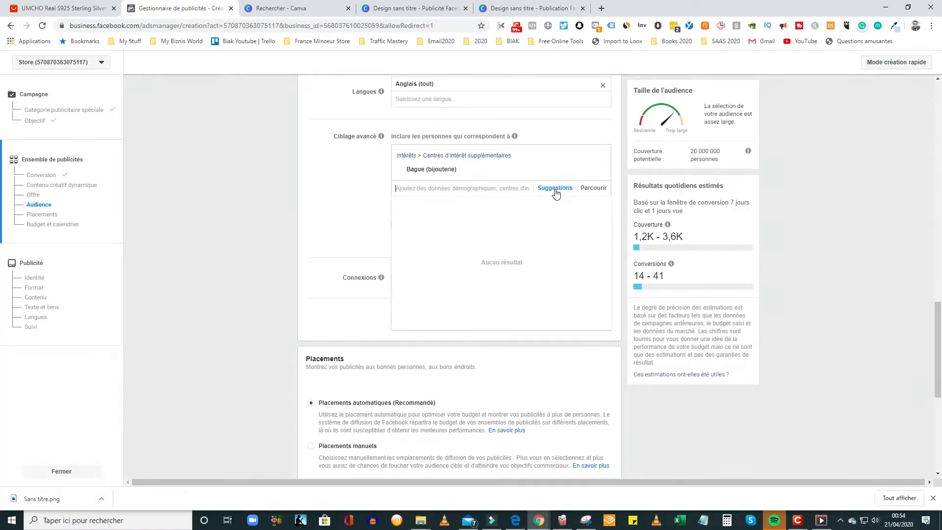
- Add the suggested interests Boucle d'oreille and Collier to the included detailed targeting
{"action": "left_click", "coordinate": [555, 191]}
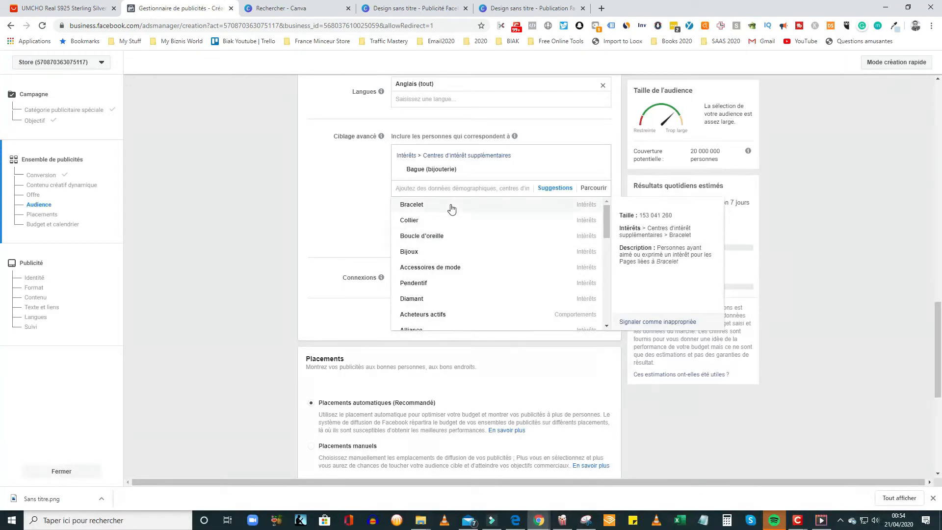
{"action": "scroll", "coordinate": [468, 246], "scroll_direction": "down", "scroll_amount": 1}
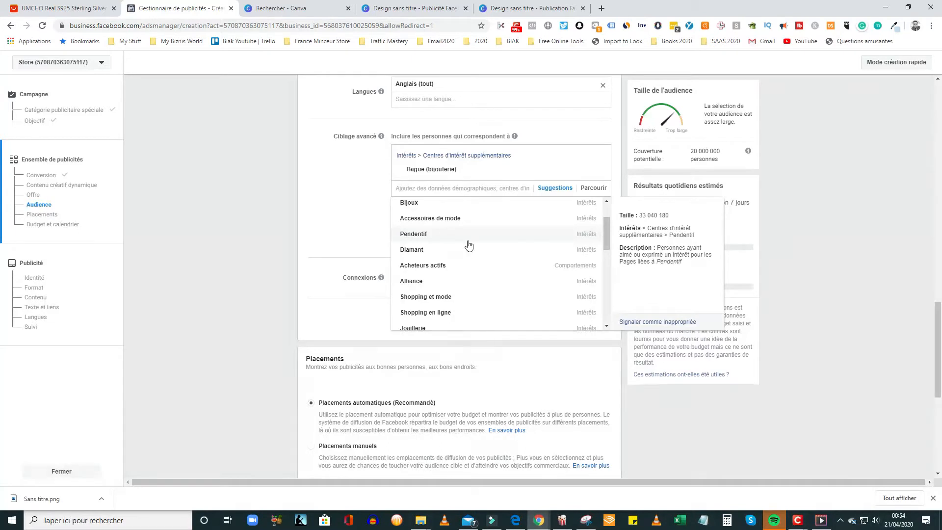
{"action": "scroll", "coordinate": [469, 246], "scroll_direction": "up", "scroll_amount": 1}
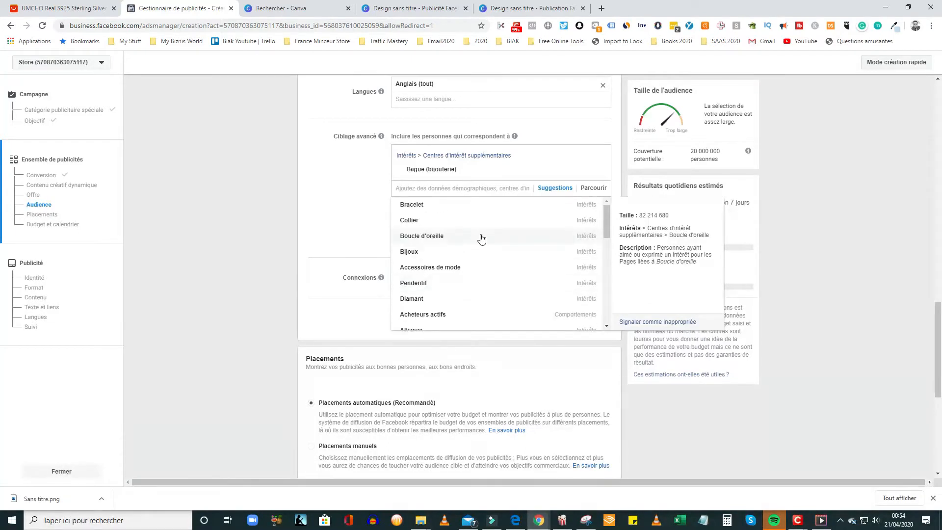
{"action": "left_click", "coordinate": [480, 239]}
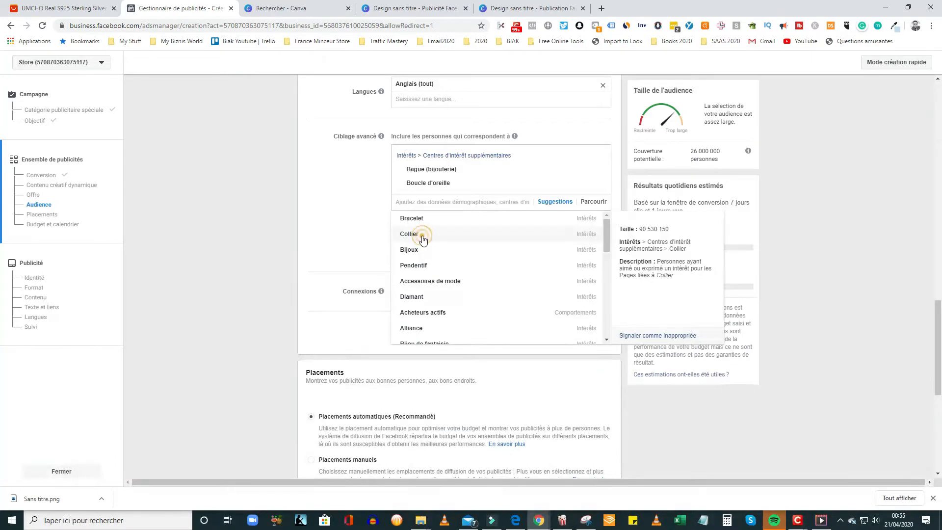
{"action": "left_click", "coordinate": [423, 239]}
{"action": "left_click", "coordinate": [358, 196]}
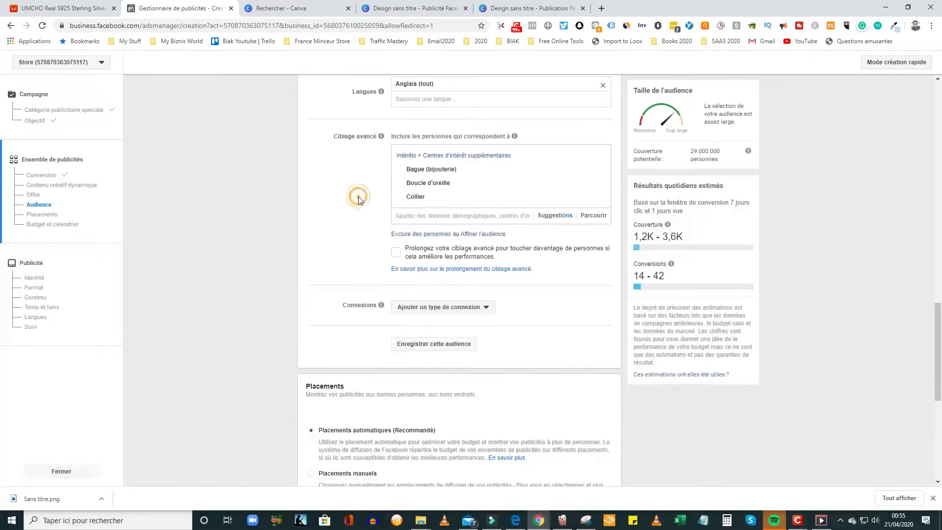
- Try excluding people interested in AliExpress from the audience, and remove the whole exclusion again
{"action": "left_click", "coordinate": [421, 236]}
{"action": "left_click", "coordinate": [433, 274]}
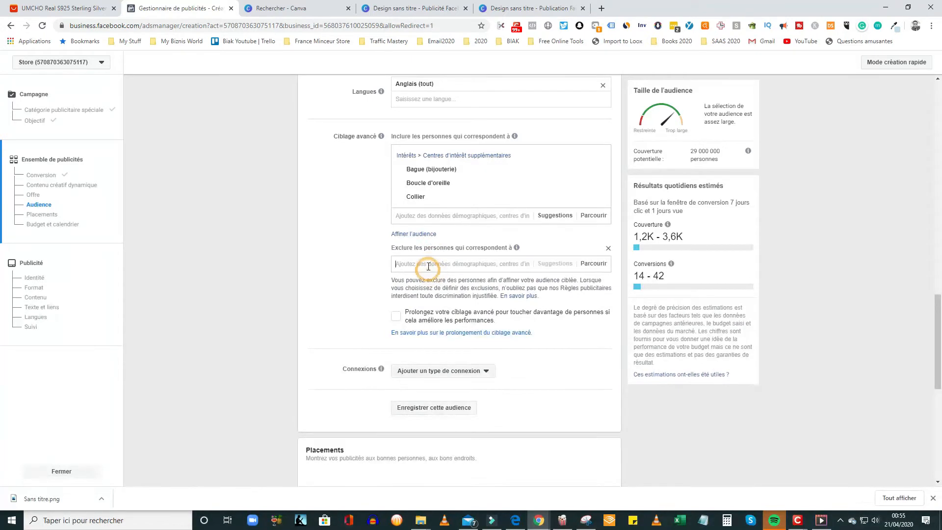
{"action": "type", "text": "aliexp"}
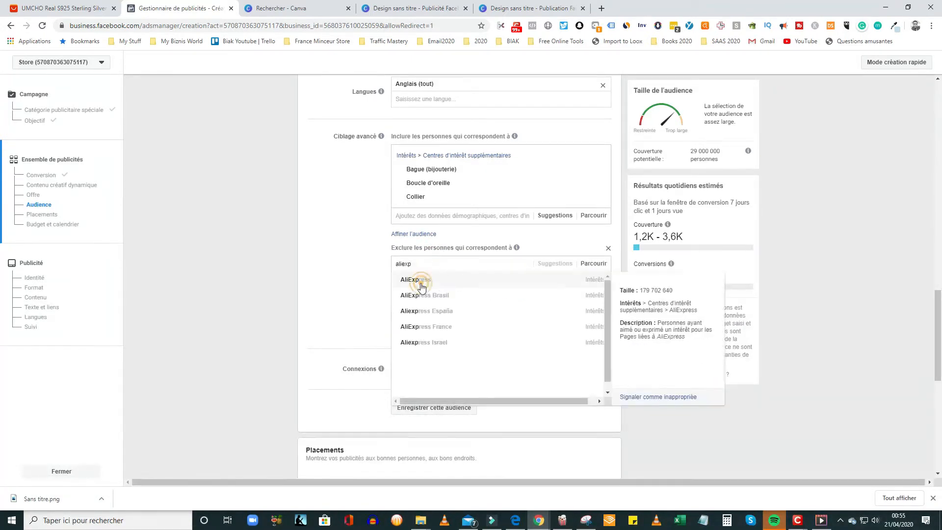
{"action": "left_click", "coordinate": [420, 280]}
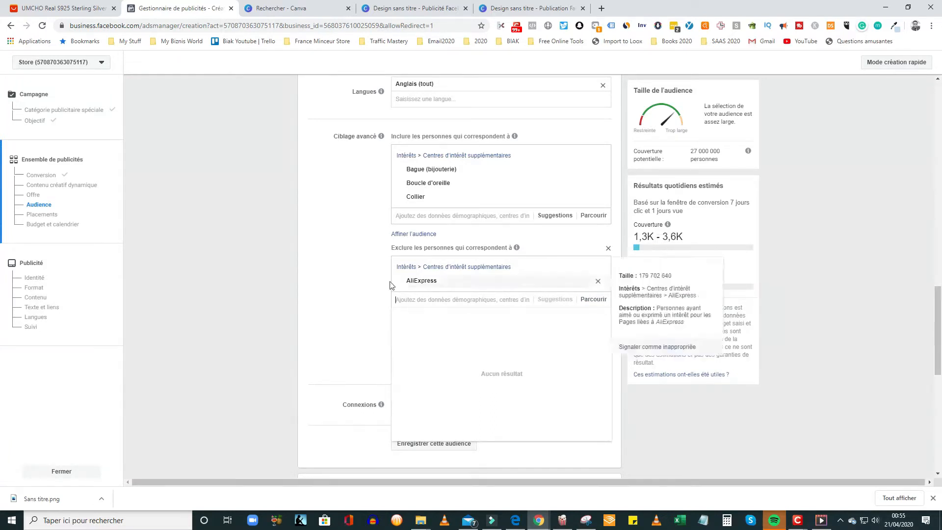
{"action": "left_click", "coordinate": [347, 299]}
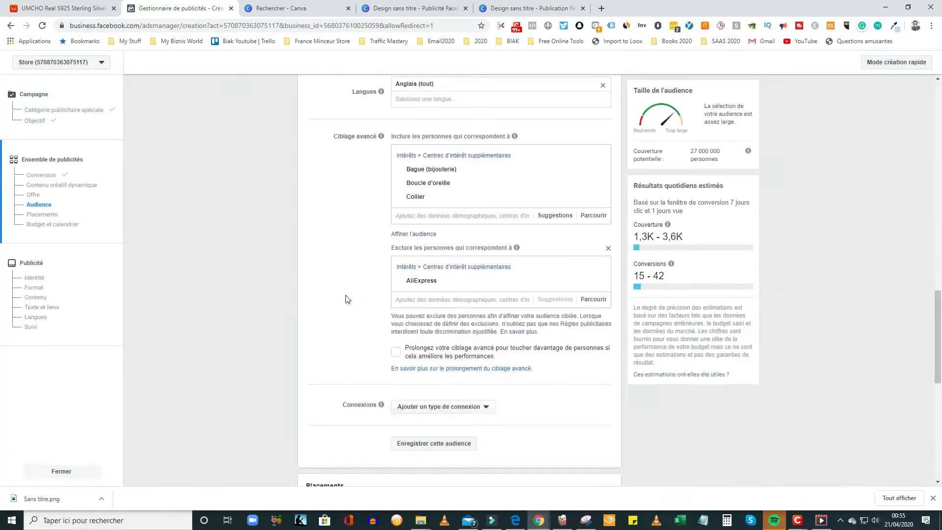
{"action": "scroll", "coordinate": [351, 324], "scroll_direction": "down", "scroll_amount": 6}
{"action": "scroll", "coordinate": [352, 326], "scroll_direction": "up", "scroll_amount": 10}
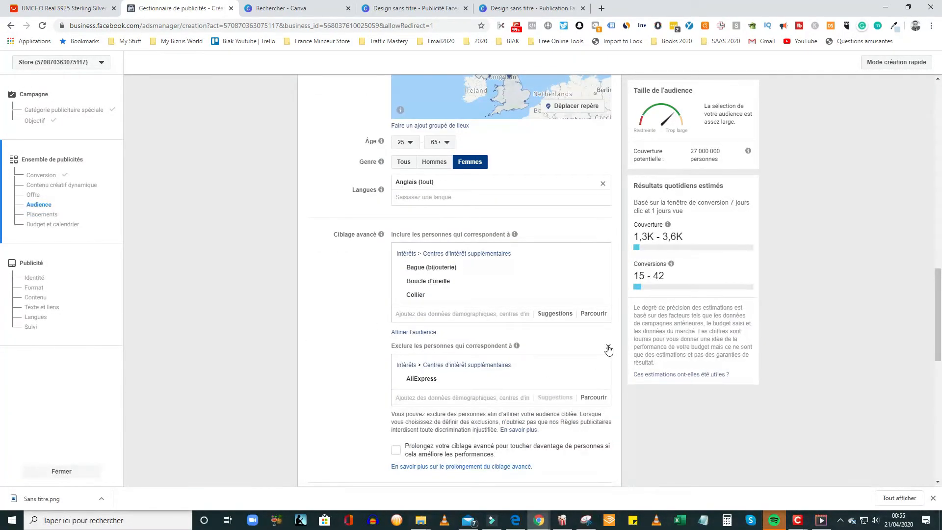
{"action": "left_click", "coordinate": [608, 348]}
- Narrow the audience to people who also match the purchase behaviour Acheteurs actifs
{"action": "left_click", "coordinate": [485, 335]}
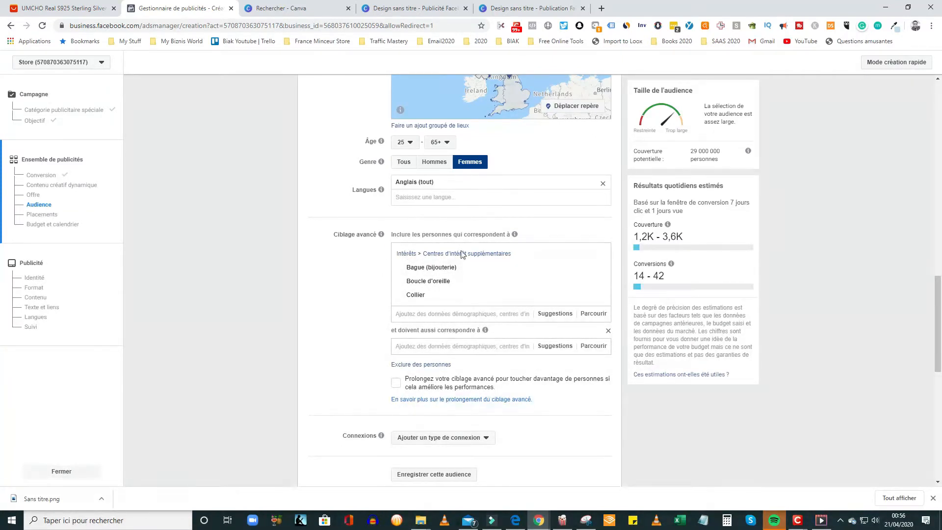
{"action": "mouse_move", "coordinate": [425, 284]}
{"action": "left_click", "coordinate": [424, 346]}
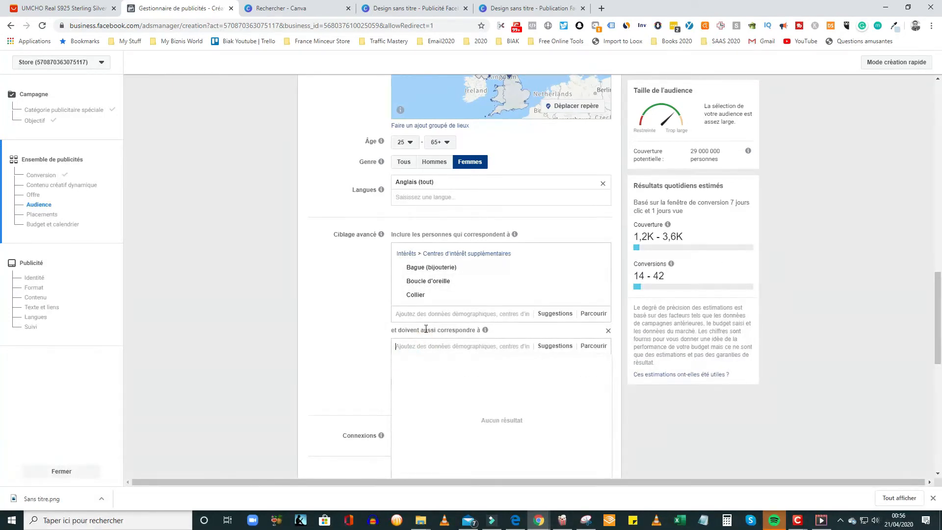
{"action": "type", "text": "ache"}
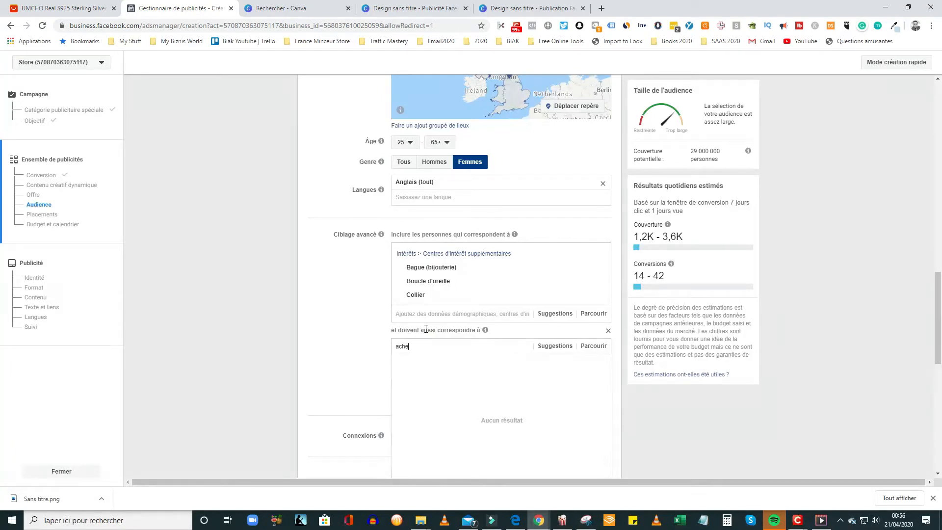
{"action": "type", "text": "teur"}
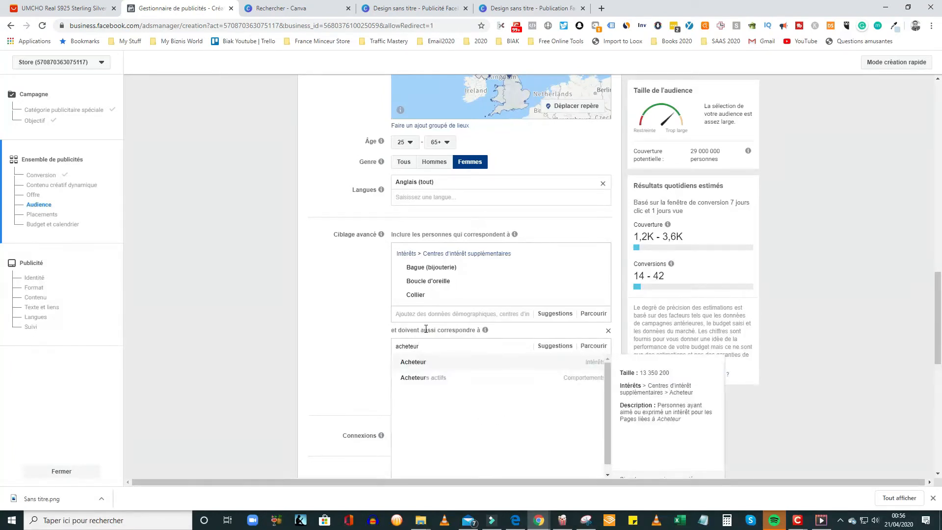
{"action": "left_click", "coordinate": [439, 384]}
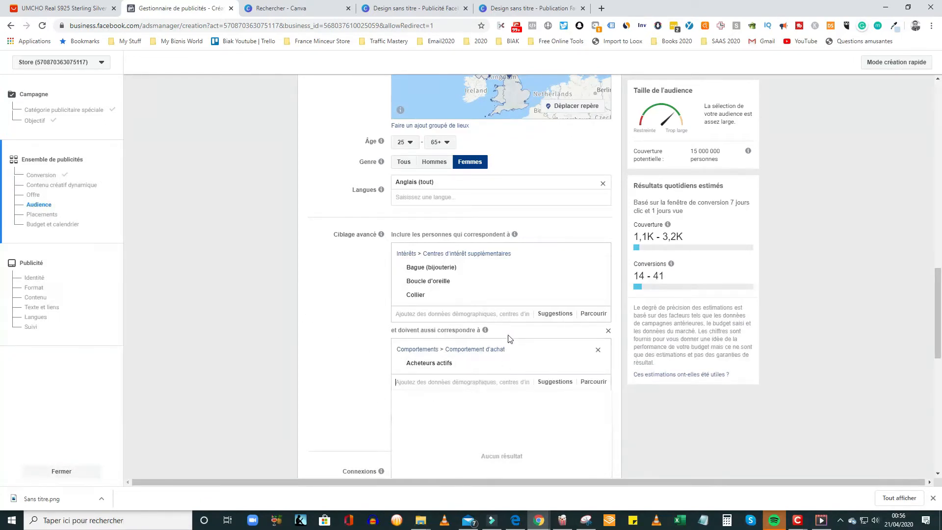
{"action": "mouse_move", "coordinate": [491, 366]}
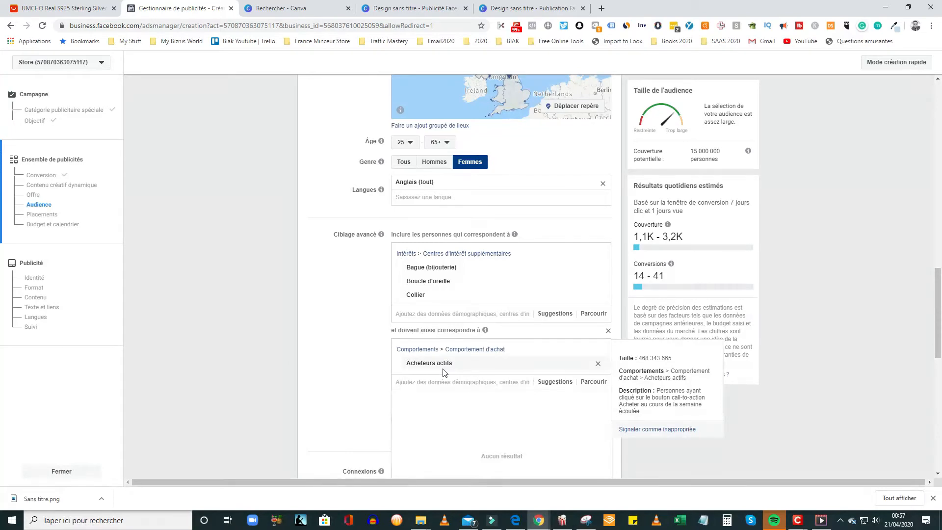
{"action": "left_click", "coordinate": [362, 347]}
- Try manual placements, switching Fil Instagram off and on again, and return to automatic placements
{"action": "scroll", "coordinate": [366, 339], "scroll_direction": "down", "scroll_amount": 6}
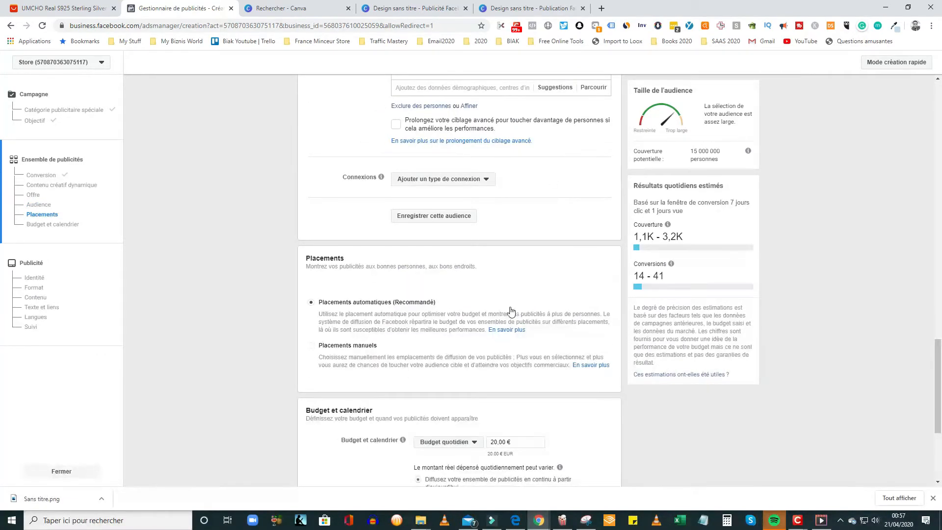
{"action": "scroll", "coordinate": [511, 310], "scroll_direction": "down", "scroll_amount": 3}
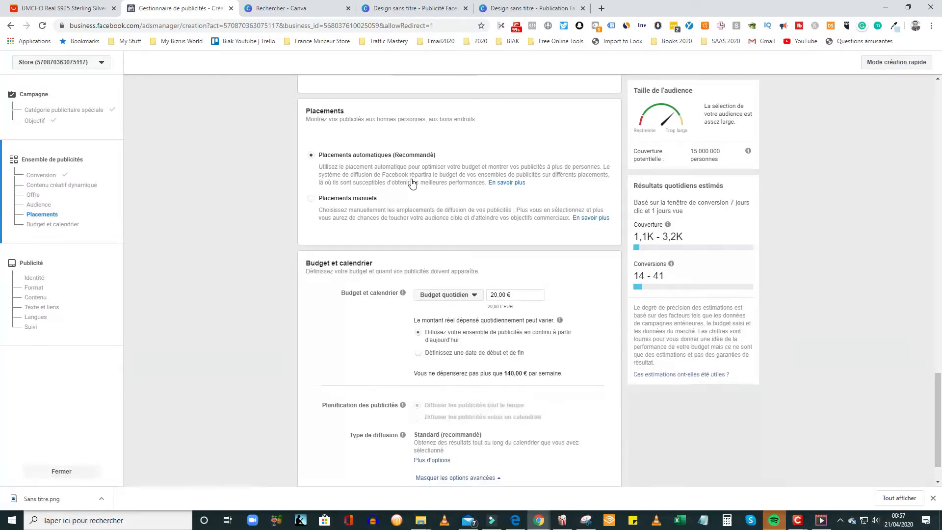
{"action": "left_click", "coordinate": [311, 199]}
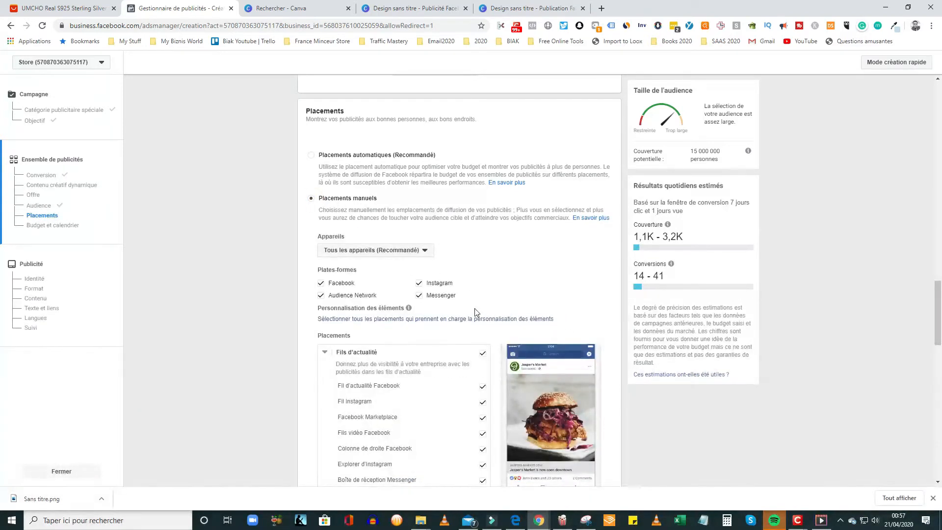
{"action": "scroll", "coordinate": [475, 312], "scroll_direction": "down", "scroll_amount": 3}
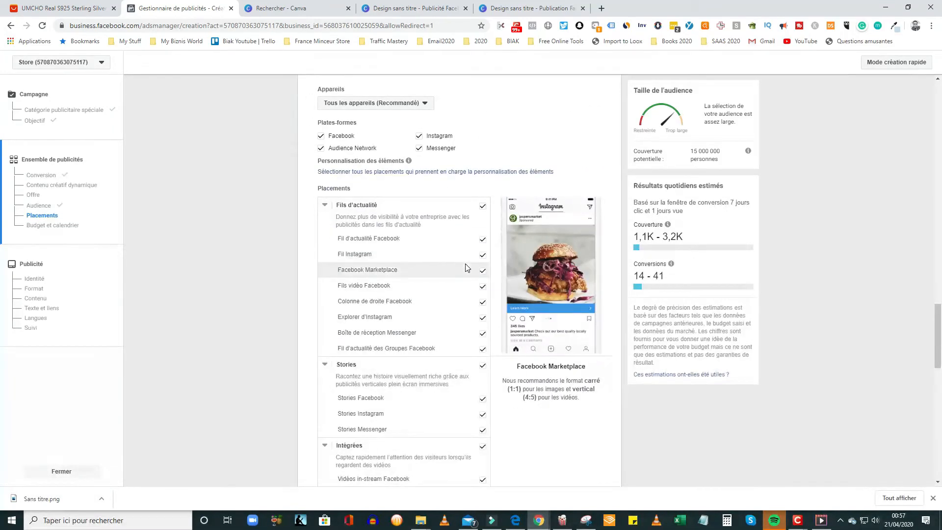
{"action": "left_click", "coordinate": [484, 256]}
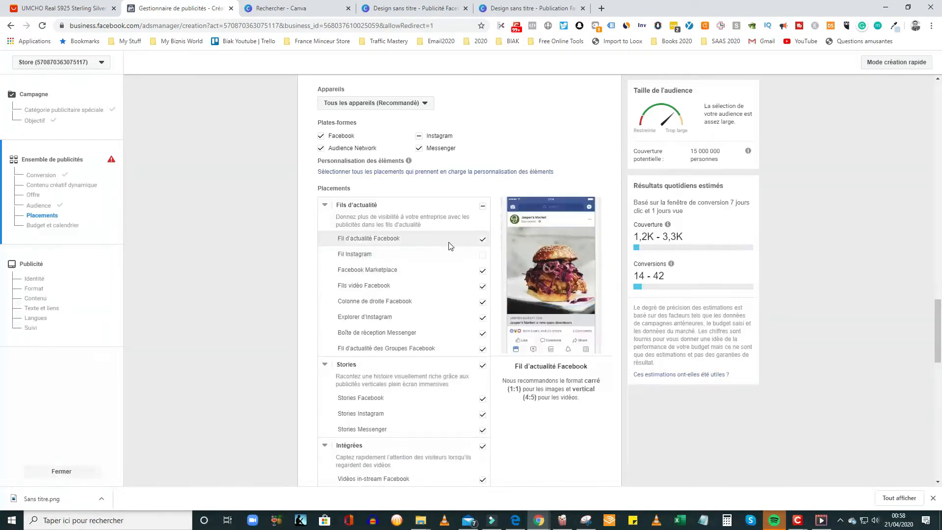
{"action": "left_click", "coordinate": [482, 254]}
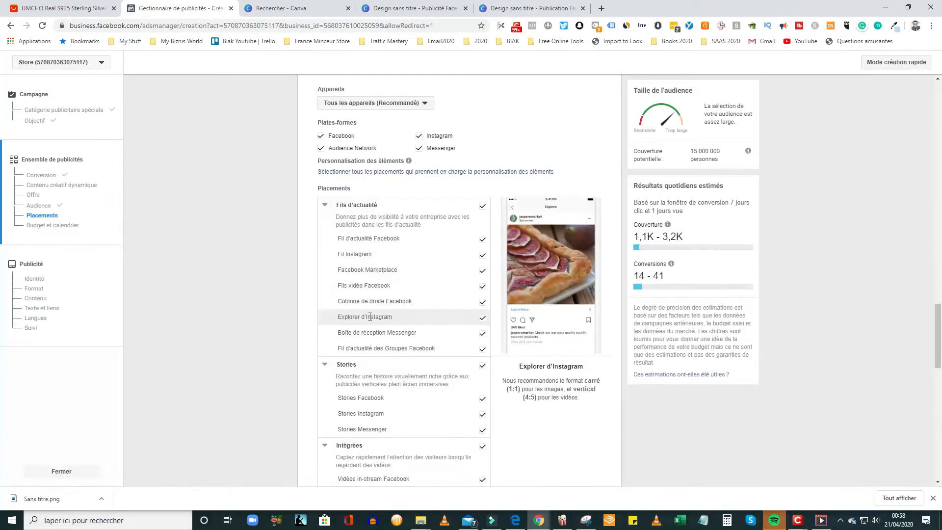
{"action": "scroll", "coordinate": [370, 317], "scroll_direction": "up", "scroll_amount": 3}
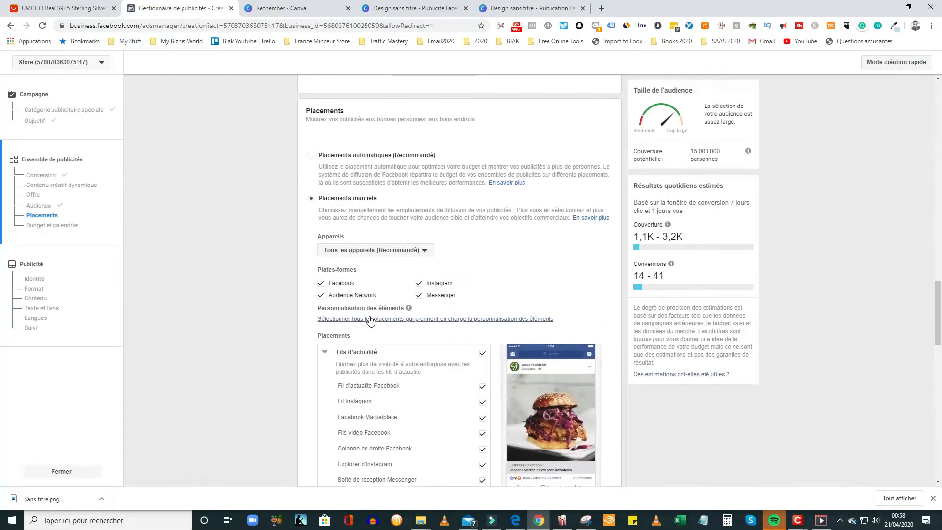
{"action": "left_click", "coordinate": [312, 155]}
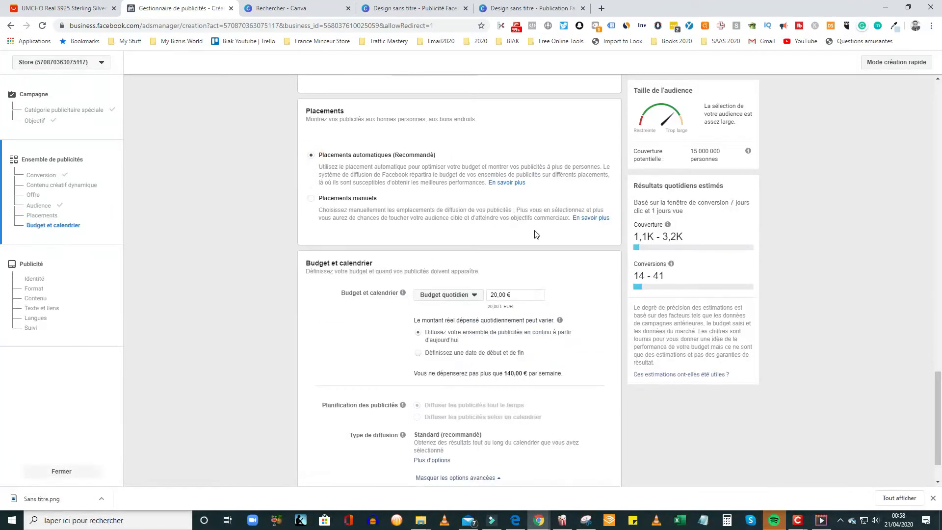
- Continue from the ad set to the ad setup and name the ad Diamond RINGS-TEST-WC1
{"action": "scroll", "coordinate": [515, 260], "scroll_direction": "down", "scroll_amount": 1}
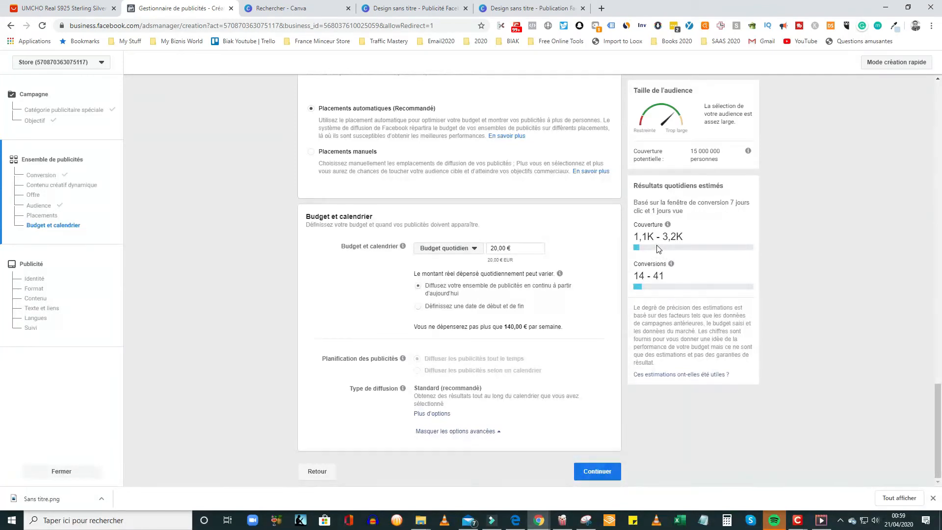
{"action": "mouse_move", "coordinate": [540, 377]}
{"action": "left_click", "coordinate": [597, 474]}
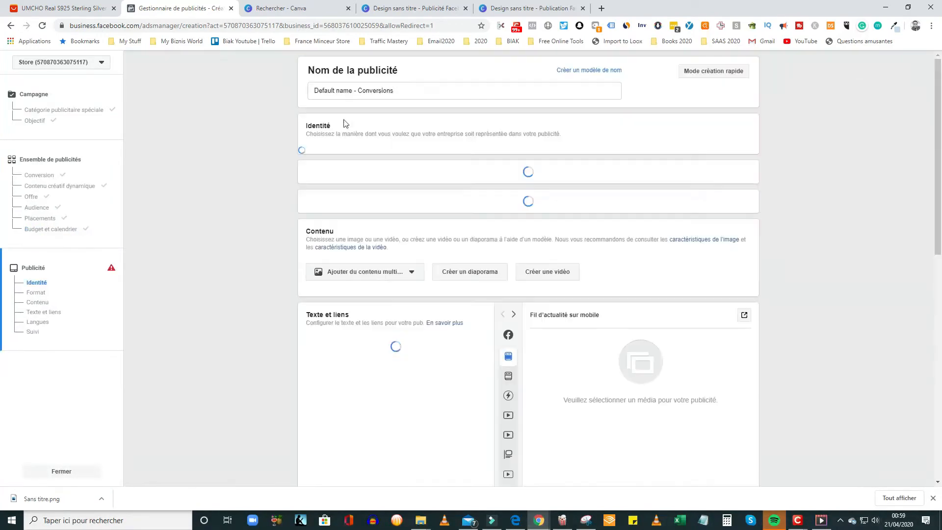
{"action": "left_click_drag", "start_coordinate": [402, 91], "coordinate": [309, 97]}
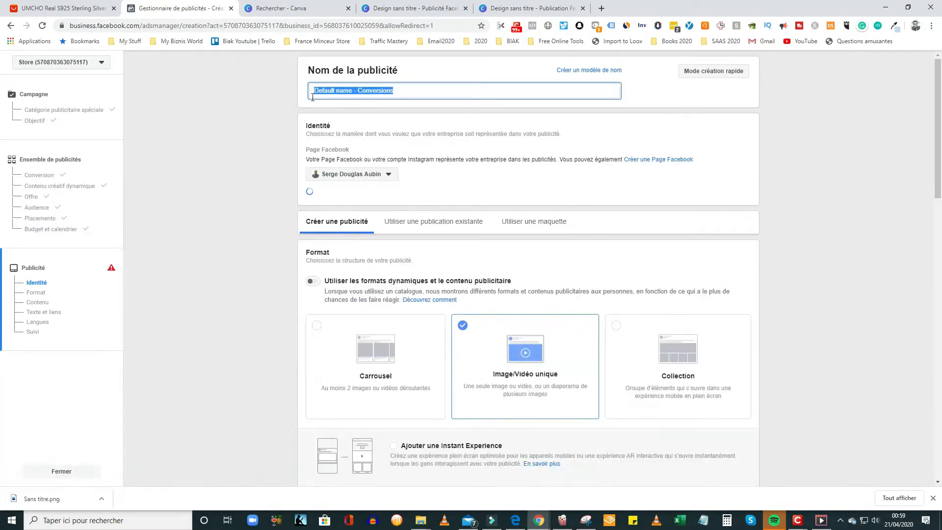
{"action": "type", "text": "Diamond RINGS-TEST-WC1"}
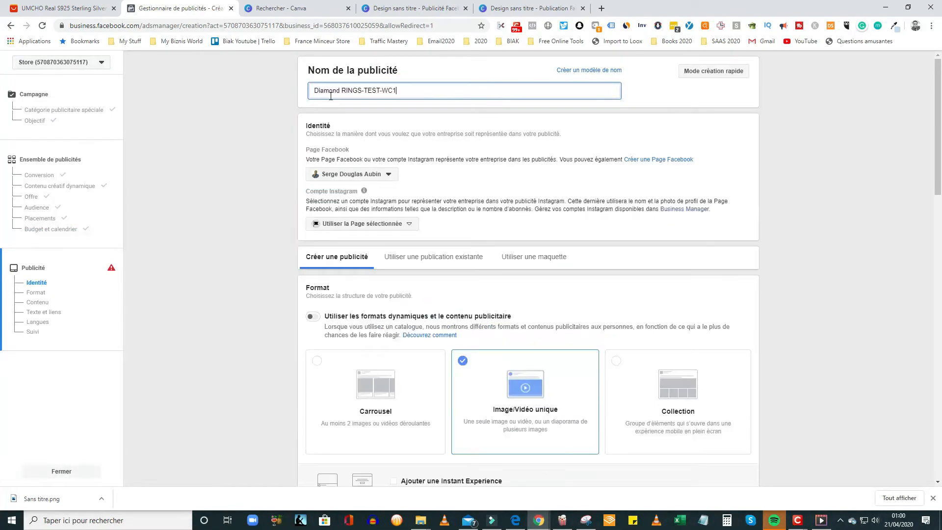
- Set the ad's identity to the Facebook Page Best Gifts Ideas
{"action": "left_click", "coordinate": [383, 175]}
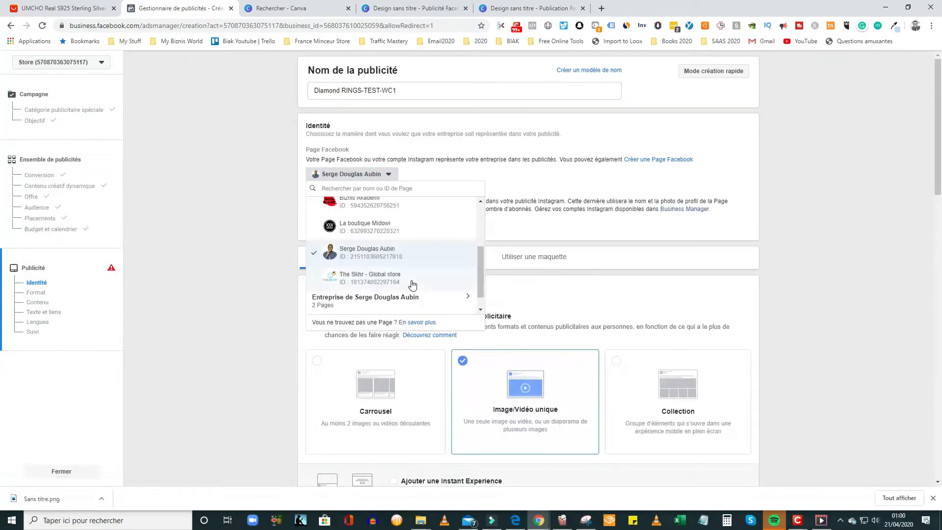
{"action": "scroll", "coordinate": [414, 287], "scroll_direction": "down", "scroll_amount": 2}
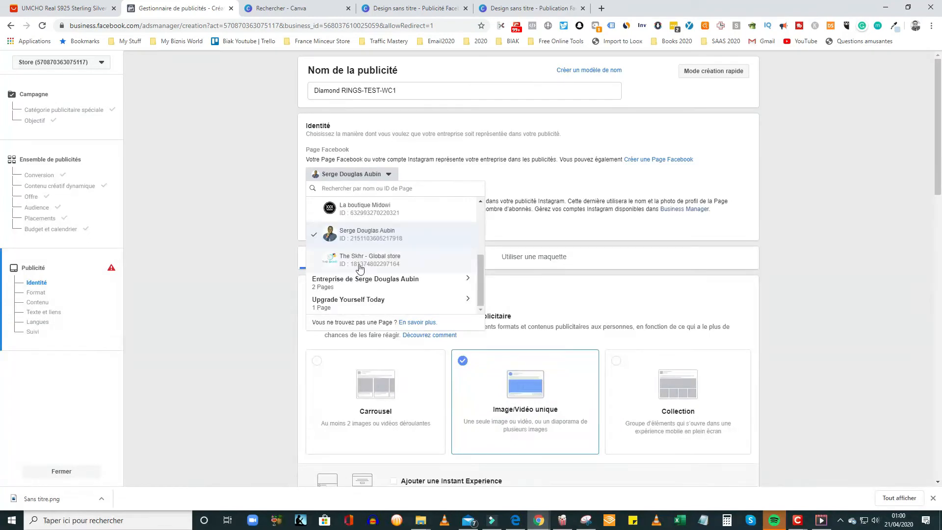
{"action": "scroll", "coordinate": [359, 267], "scroll_direction": "up", "scroll_amount": 2}
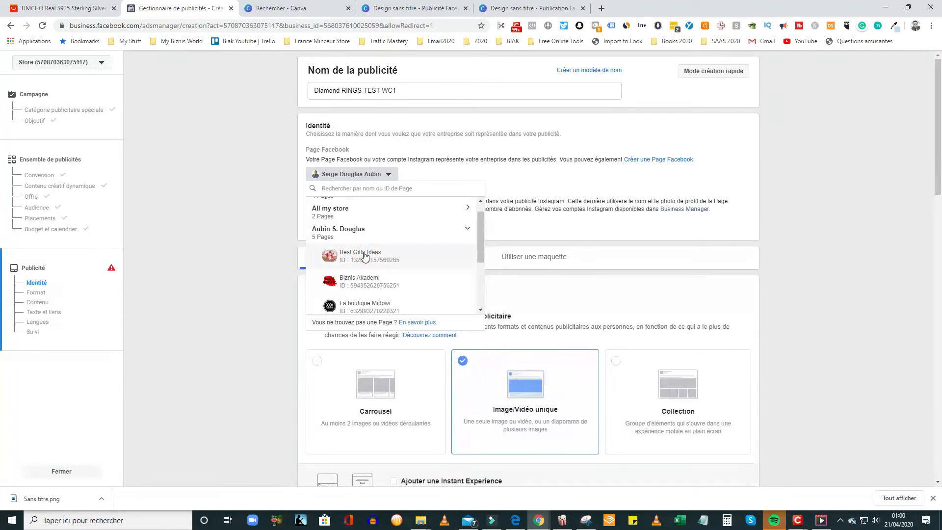
{"action": "left_click", "coordinate": [364, 255]}
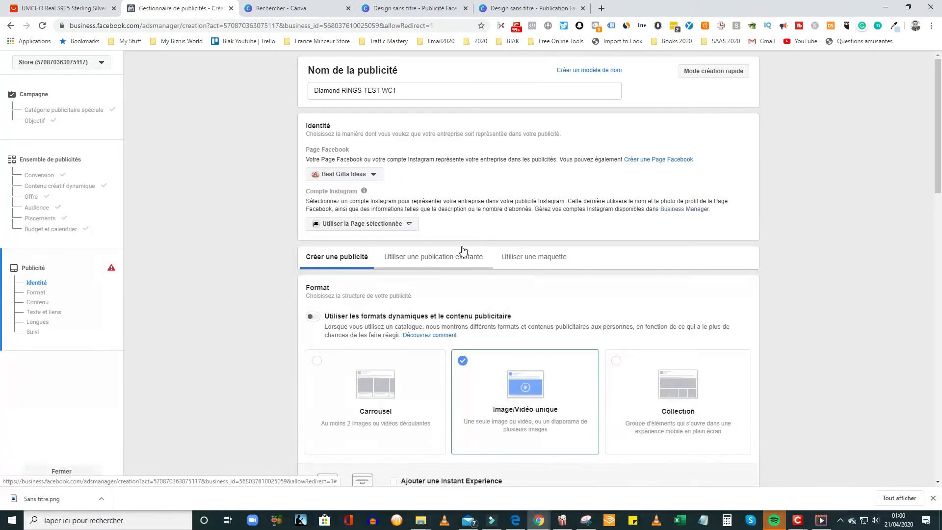
- Examine the Page's existing posts that could serve as the ad, cancel the post selection and return to creating a new ad
{"action": "scroll", "coordinate": [449, 236], "scroll_direction": "down", "scroll_amount": 1}
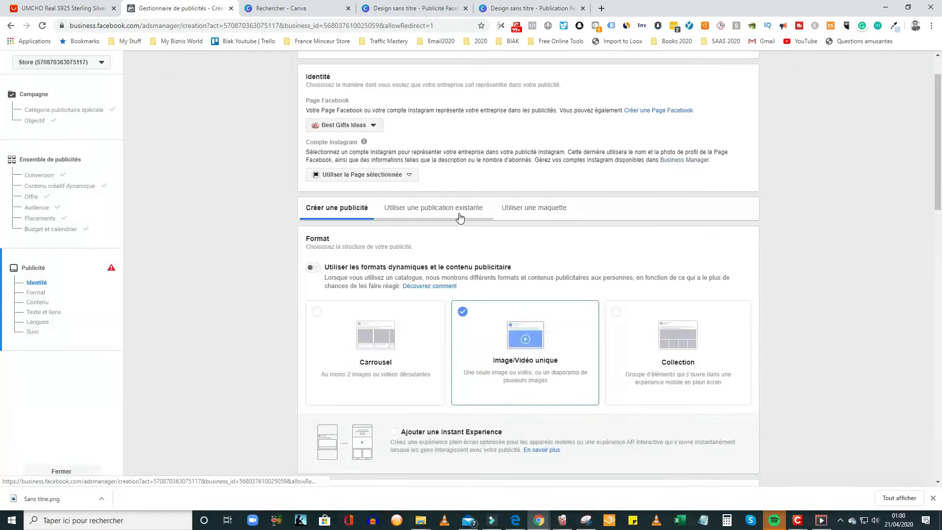
{"action": "left_click", "coordinate": [419, 215]}
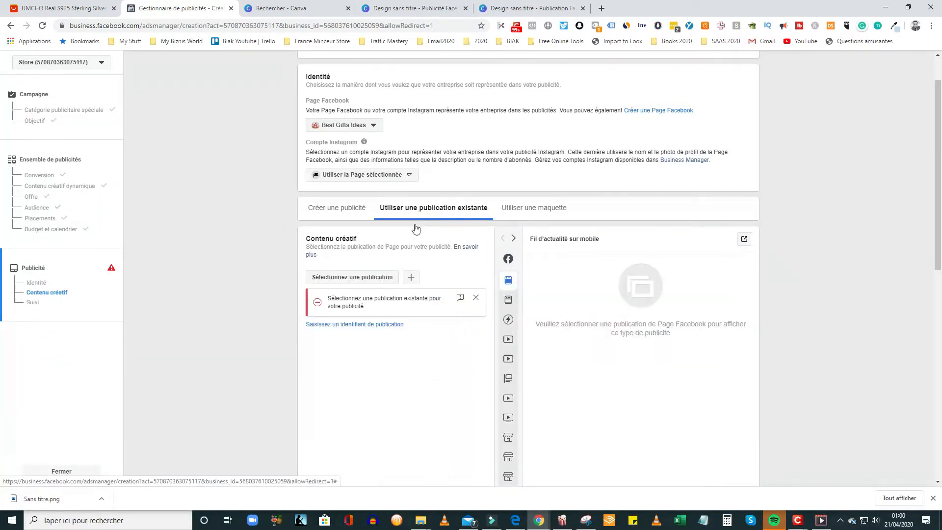
{"action": "left_click", "coordinate": [371, 277]}
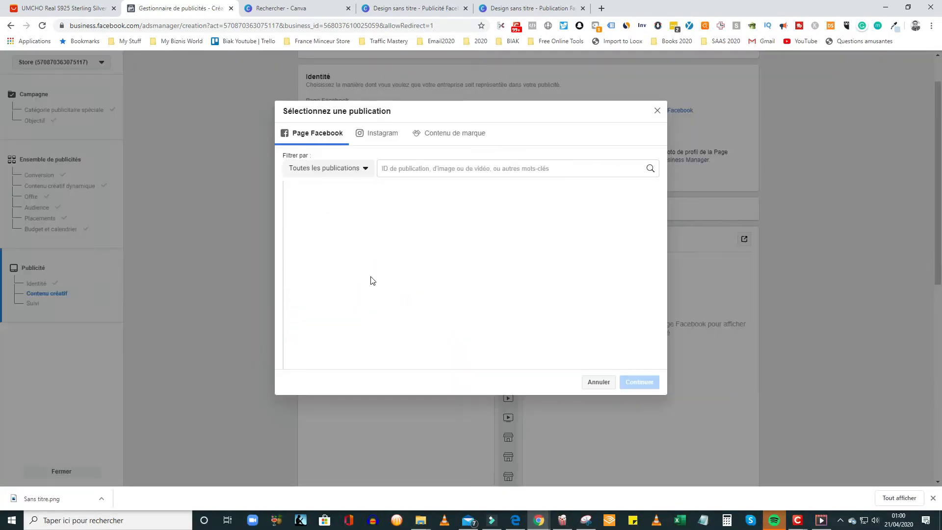
{"action": "scroll", "coordinate": [367, 283], "scroll_direction": "down", "scroll_amount": 1}
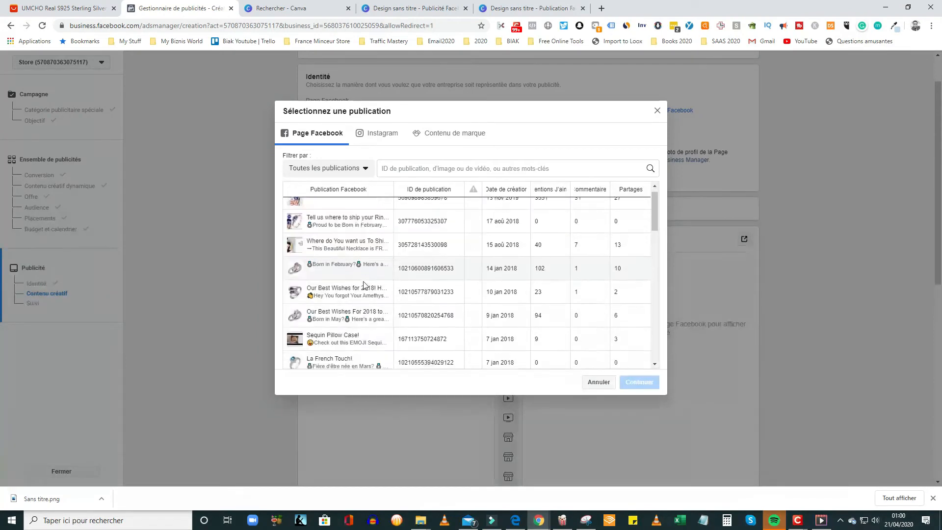
{"action": "scroll", "coordinate": [364, 284], "scroll_direction": "down", "scroll_amount": 1}
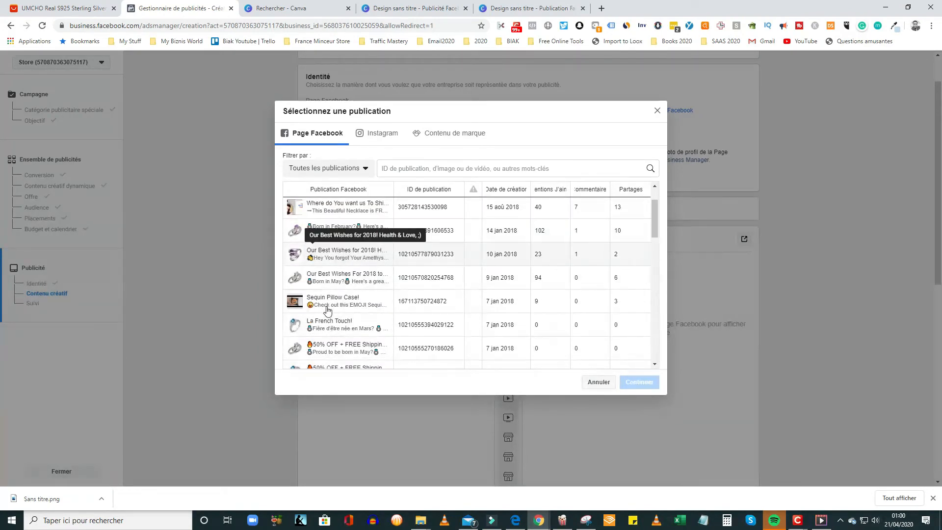
{"action": "scroll", "coordinate": [363, 309], "scroll_direction": "up", "scroll_amount": 2}
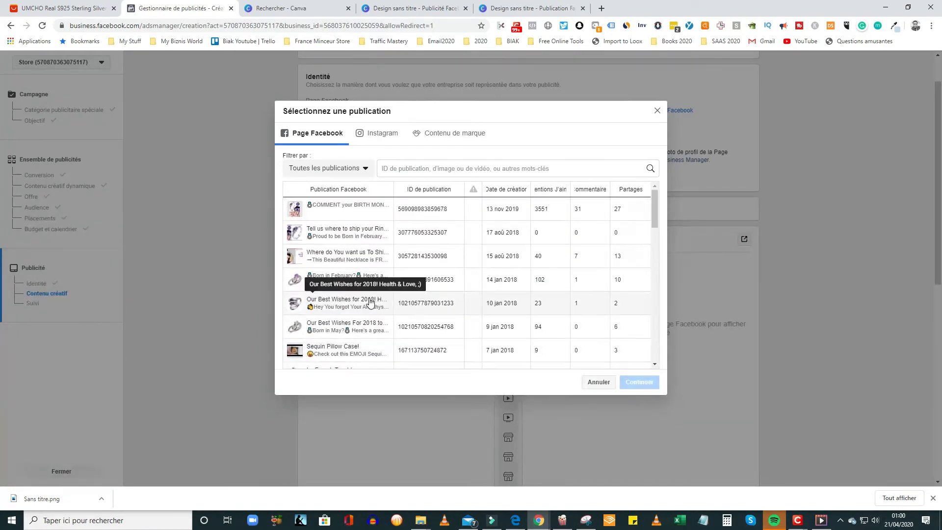
{"action": "scroll", "coordinate": [373, 304], "scroll_direction": "down", "scroll_amount": 3}
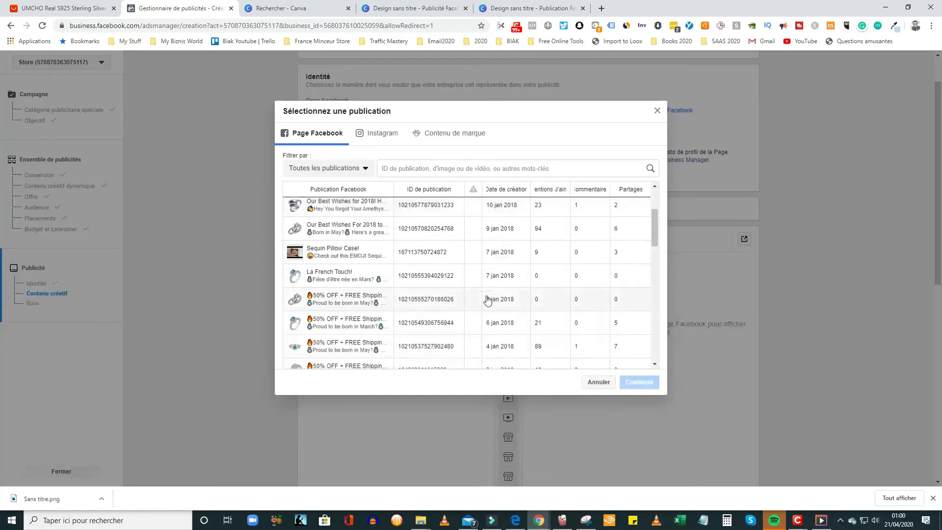
{"action": "scroll", "coordinate": [487, 301], "scroll_direction": "down", "scroll_amount": 5}
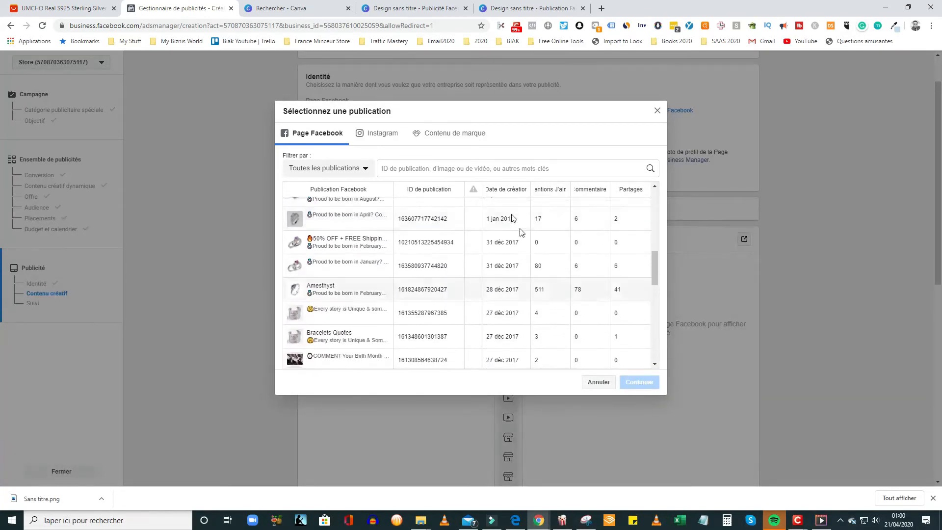
{"action": "scroll", "coordinate": [476, 226], "scroll_direction": "up", "scroll_amount": 2}
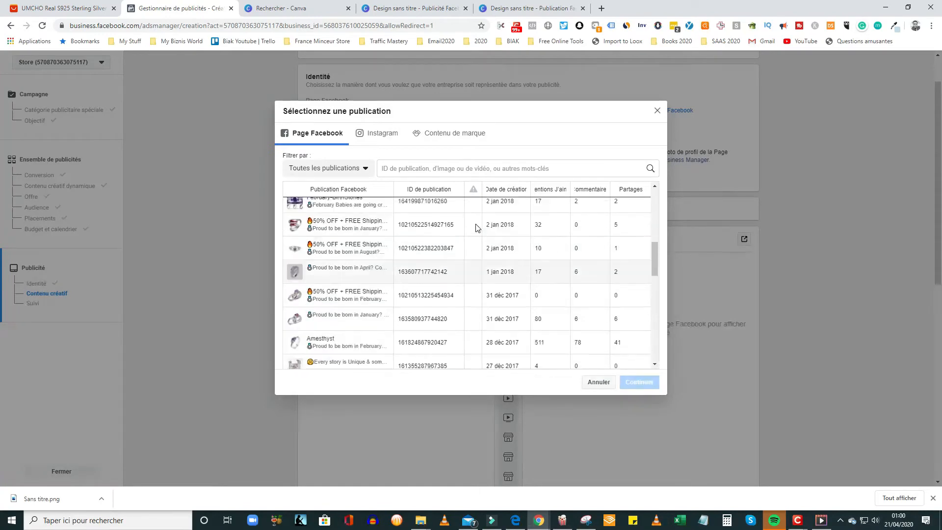
{"action": "scroll", "coordinate": [442, 246], "scroll_direction": "up", "scroll_amount": 6}
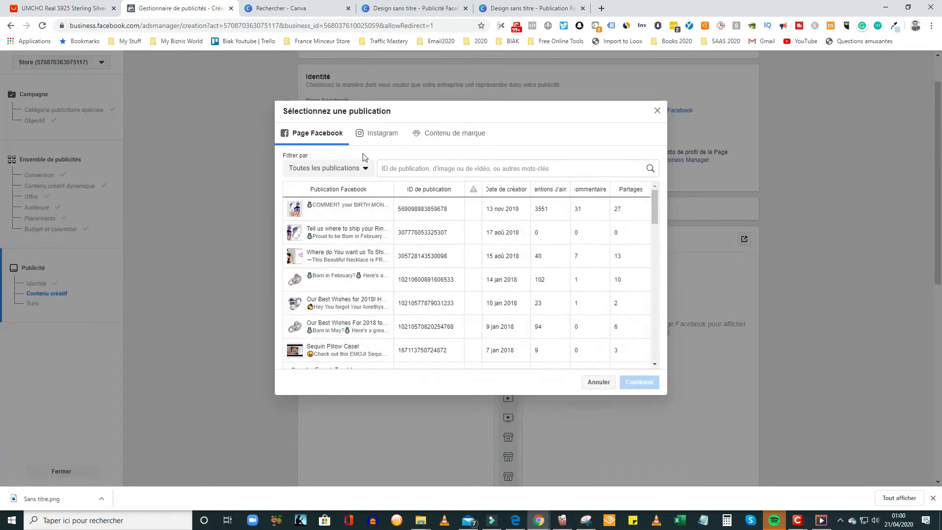
{"action": "left_click", "coordinate": [658, 111]}
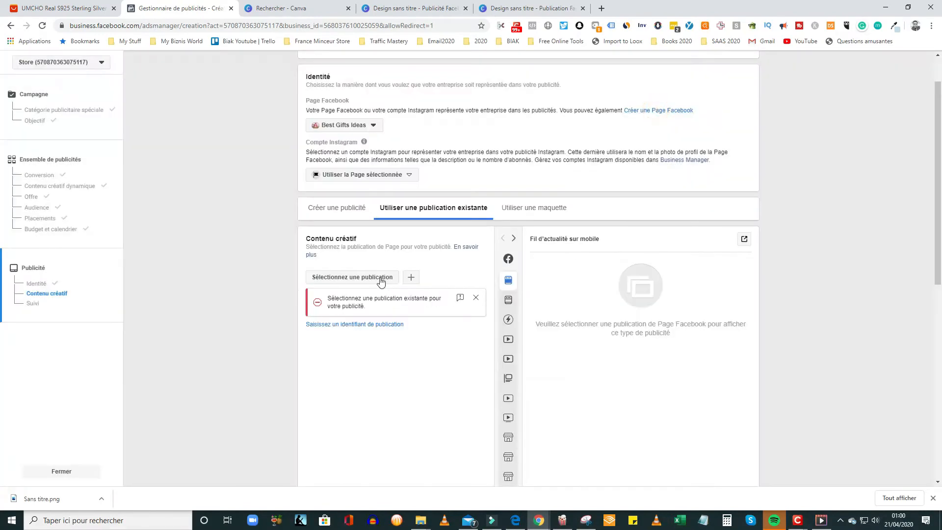
{"action": "left_click", "coordinate": [339, 209]}
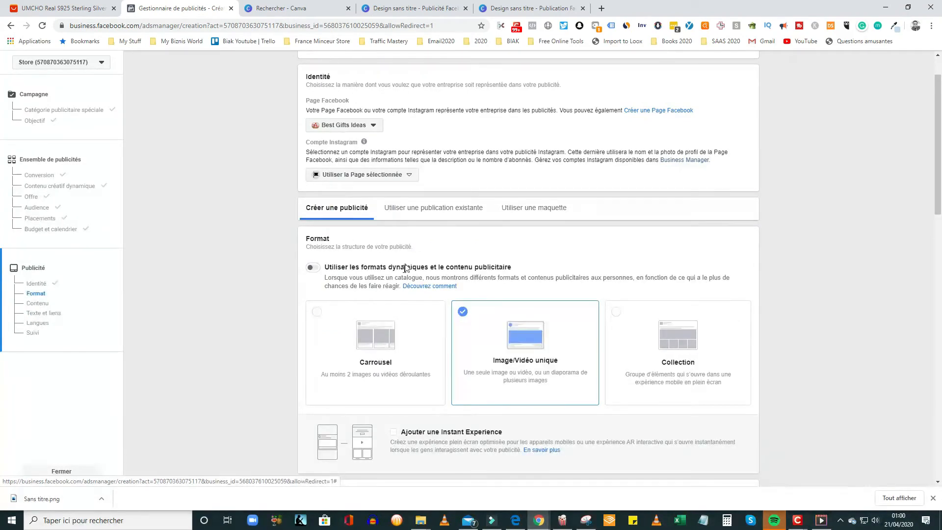
- Write the ad's primary text as "Do you love rings? If Yes you gonna love this one"
{"action": "scroll", "coordinate": [568, 309], "scroll_direction": "down", "scroll_amount": 2}
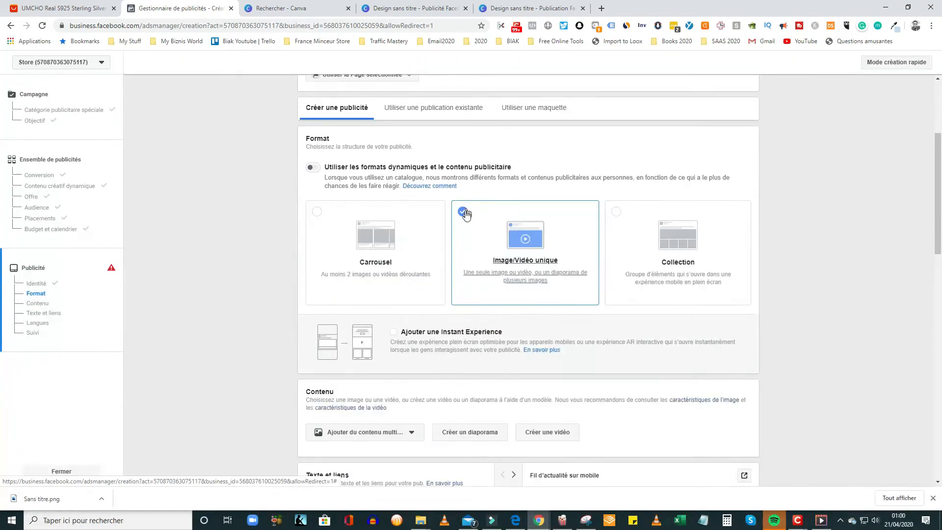
{"action": "scroll", "coordinate": [404, 319], "scroll_direction": "down", "scroll_amount": 1}
{"action": "scroll", "coordinate": [462, 236], "scroll_direction": "down", "scroll_amount": 5}
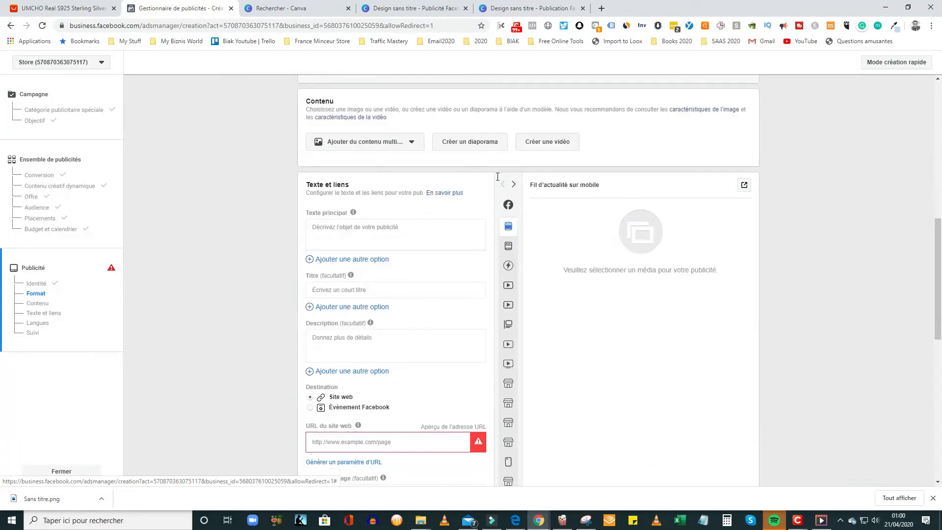
{"action": "left_click", "coordinate": [341, 228]}
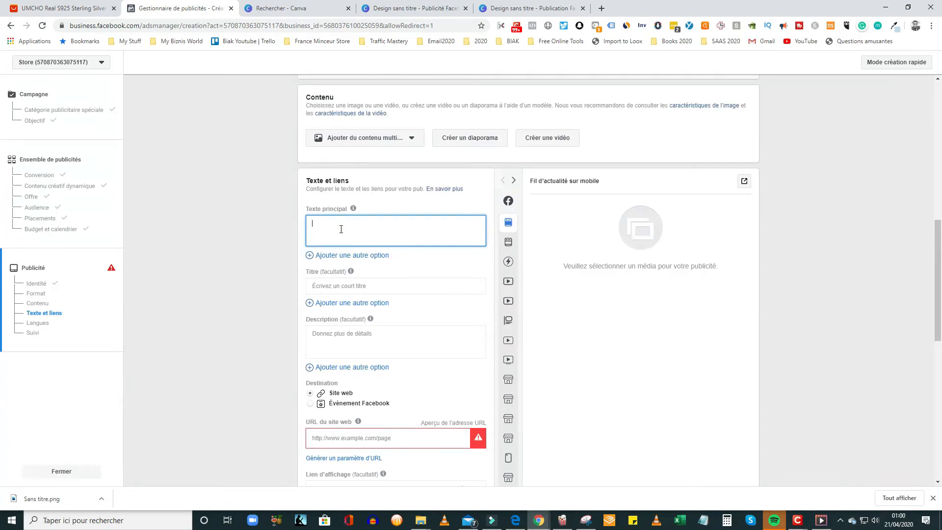
{"action": "type", "text": "Do you love rings"}
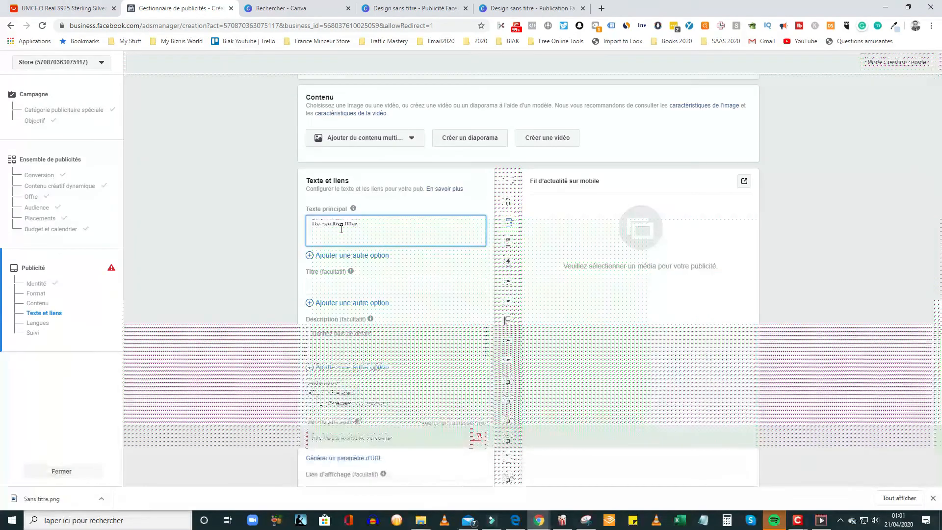
{"action": "type", "text": "?"}
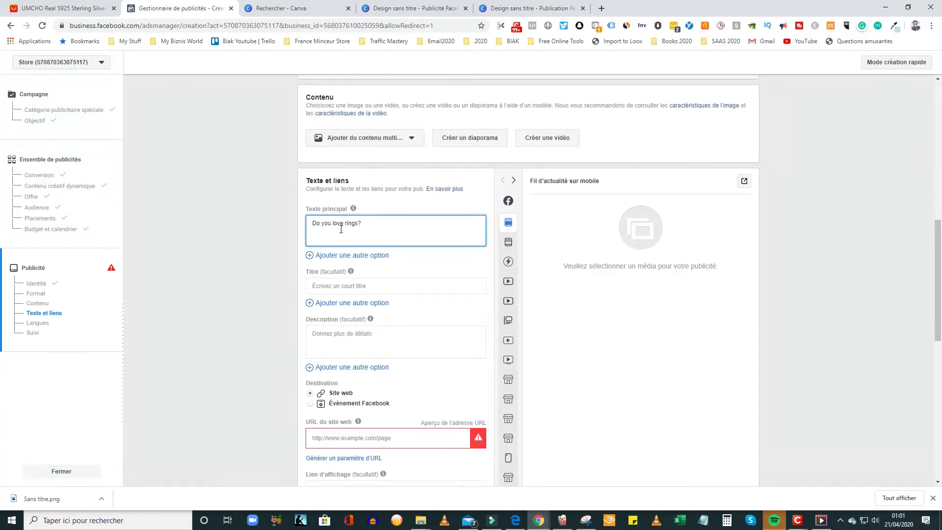
{"action": "type", "text": " If Yes you gionna love this one"}
- Search Google for "smiley facebook" in a new browser tab and open PiliApp's French Facebook symbols page
{"action": "left_click", "coordinate": [602, 8]}
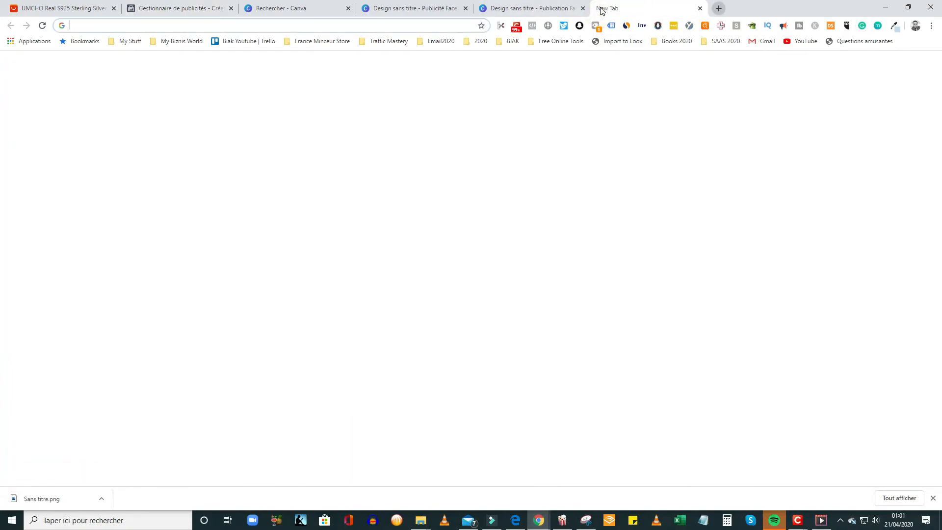
{"action": "type", "text": "fa"}
{"action": "key", "text": "BackSpace"}
{"action": "key", "text": "BackSpace"}
{"action": "key", "text": "BackSpace"}
{"action": "type", "text": "smeiley"}
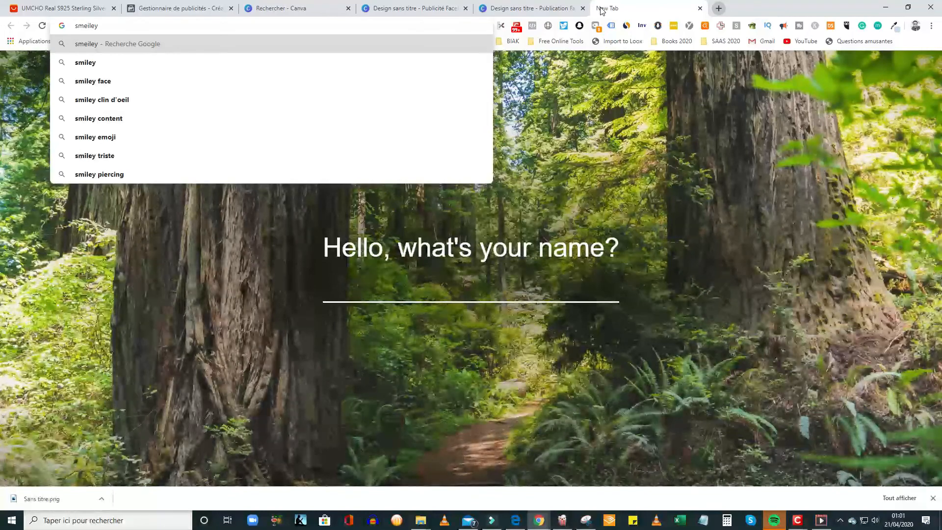
{"action": "type", "text": " face"}
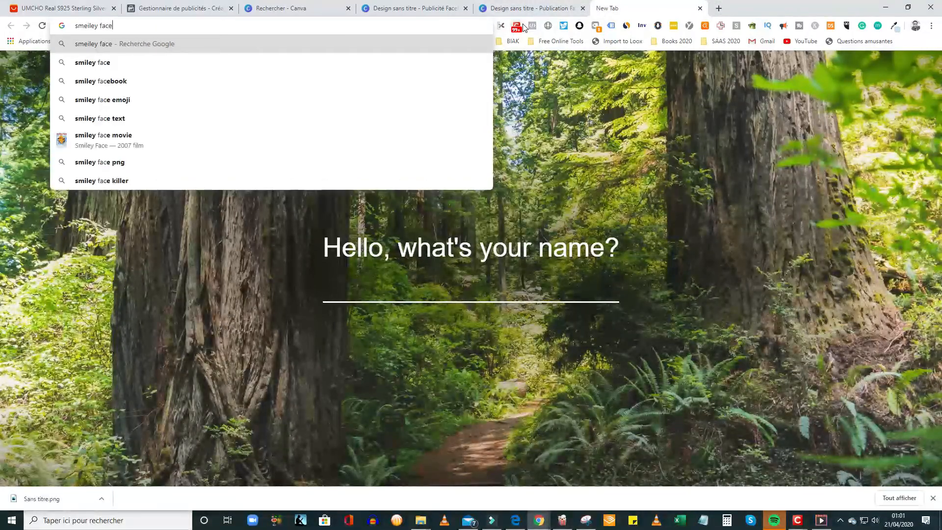
{"action": "left_click", "coordinate": [148, 87]}
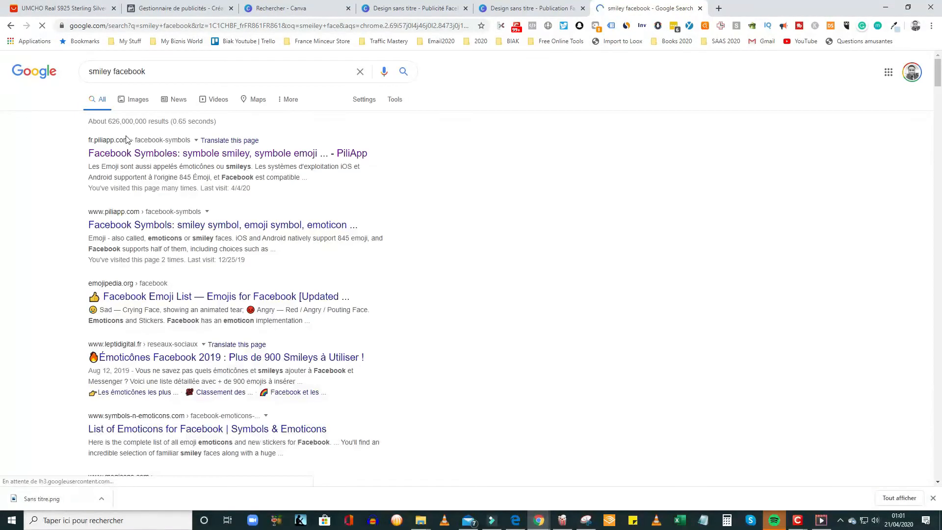
{"action": "left_click", "coordinate": [153, 158]}
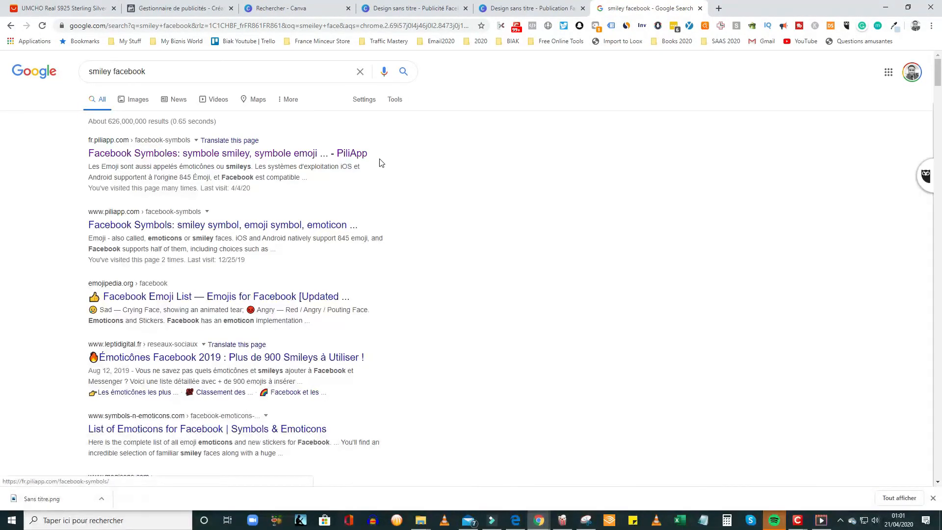
{"action": "left_click", "coordinate": [185, 153]}
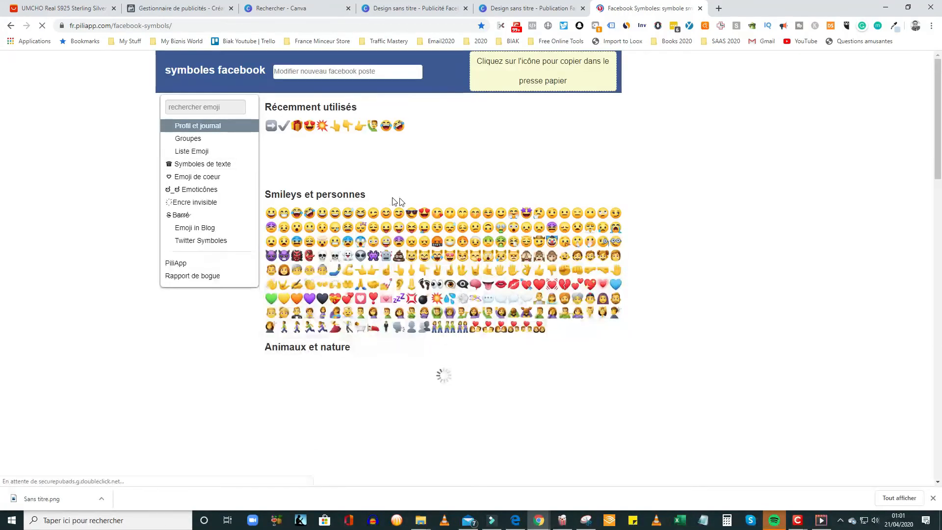
- Copy the heart-eyes emoji 😍 from PiliApp and insert it at the start of the ad's primary text
{"action": "left_click", "coordinate": [308, 127]}
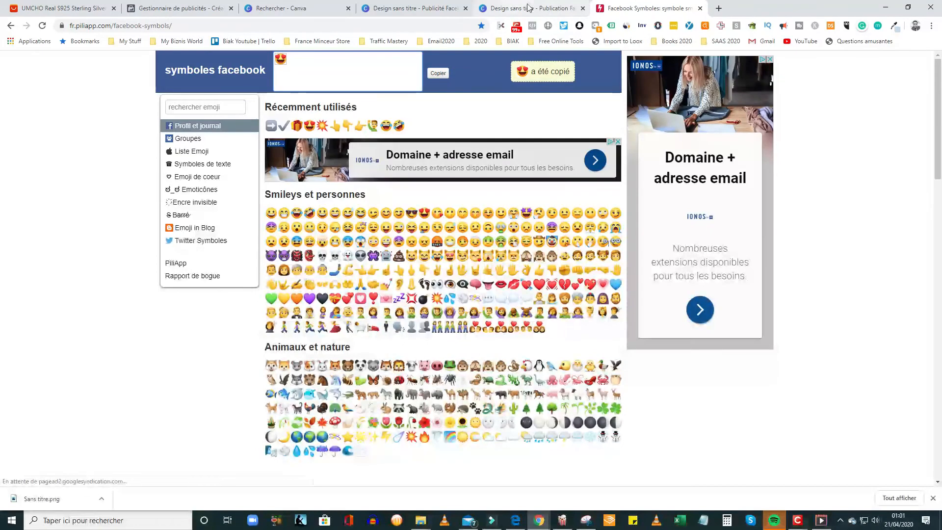
{"action": "left_click", "coordinate": [183, 4]}
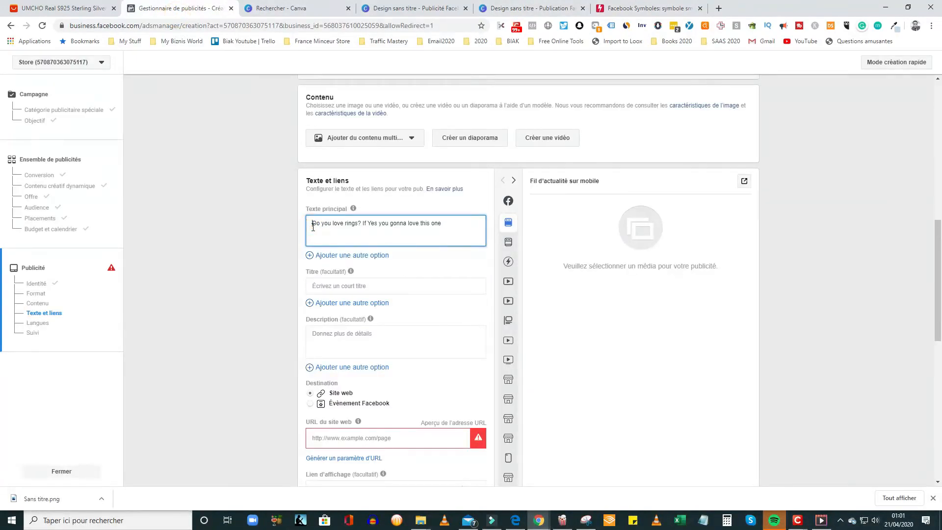
{"action": "left_click", "coordinate": [313, 226]}
{"action": "type", "text": "😍"}
- Copy the pointing-down emoji 👇 from PiliApp and add it after "love this one" in the ad's primary text
{"action": "left_click", "coordinate": [648, 8]}
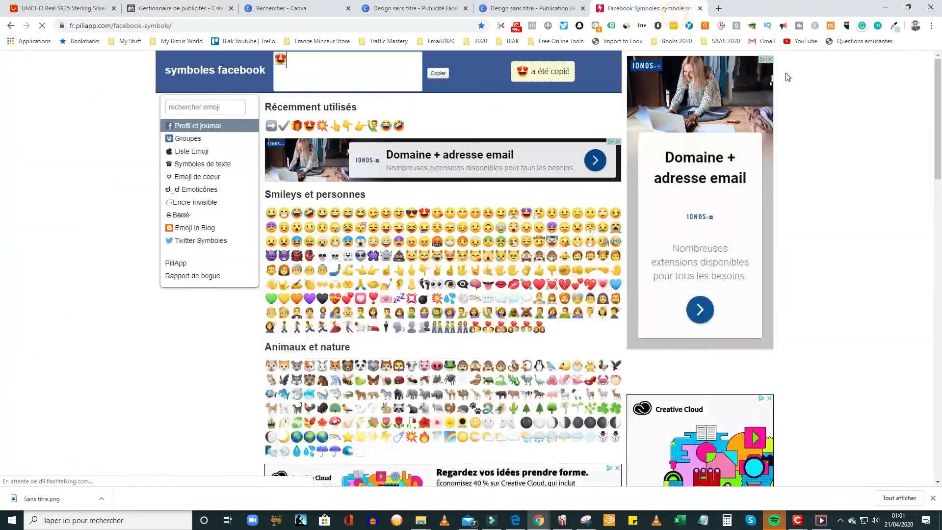
{"action": "left_click", "coordinate": [313, 128]}
{"action": "left_click", "coordinate": [177, 8]}
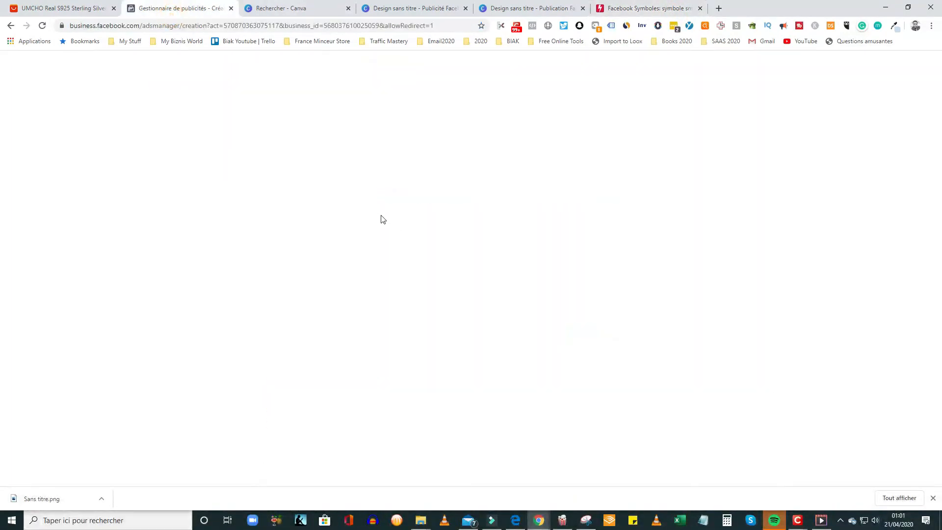
{"action": "left_click", "coordinate": [453, 225]}
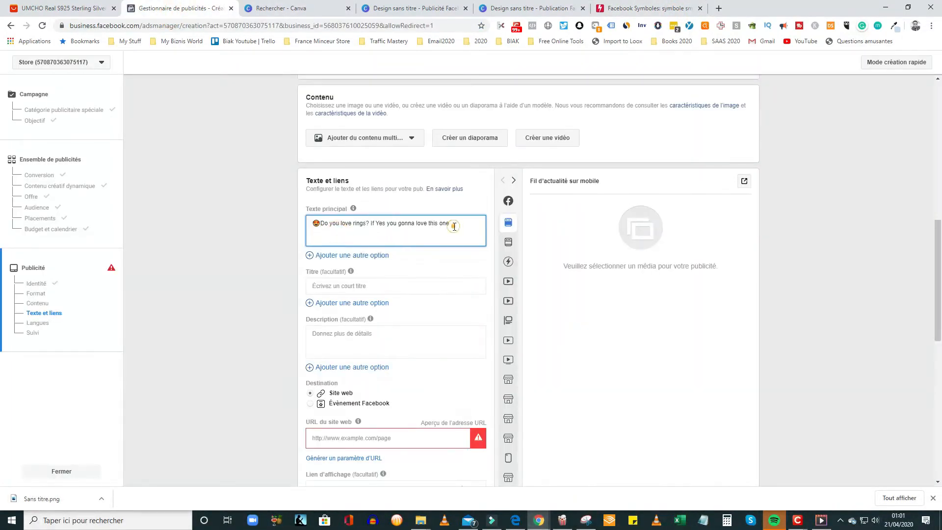
{"action": "type", "text": "👇"}
- Add a second line to the primary text reading "Click on button 👇 to get 50% off"
{"action": "key", "text": "Return"}
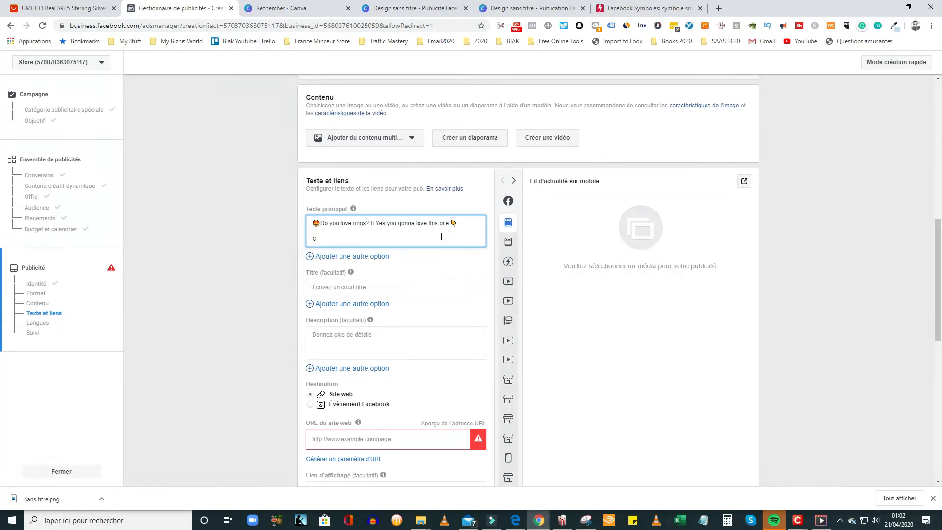
{"action": "key", "text": "BackSpace"}
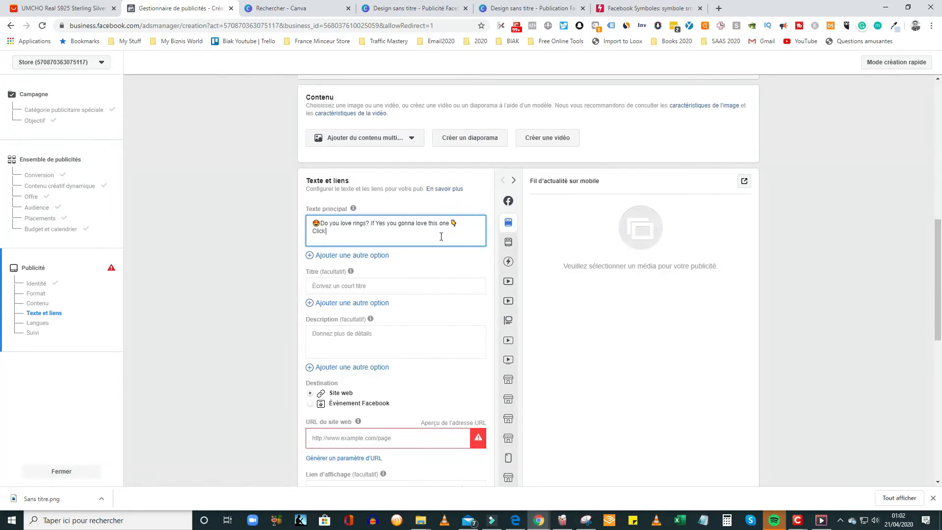
{"action": "type", "text": "on button"}
{"action": "left_click_drag", "start_coordinate": [456, 225], "coordinate": [457, 228]}
{"action": "left_click", "coordinate": [456, 226]}
{"action": "left_click", "coordinate": [372, 234]}
{"action": "type", "text": "👇"}
{"action": "type", "text": "to get 50ù"}
{"action": "type", "text": " off"}
- Copy the collision emoji 💥 from PiliApp and insert it at the start of the primary text's second line
{"action": "left_click", "coordinate": [643, 9]}
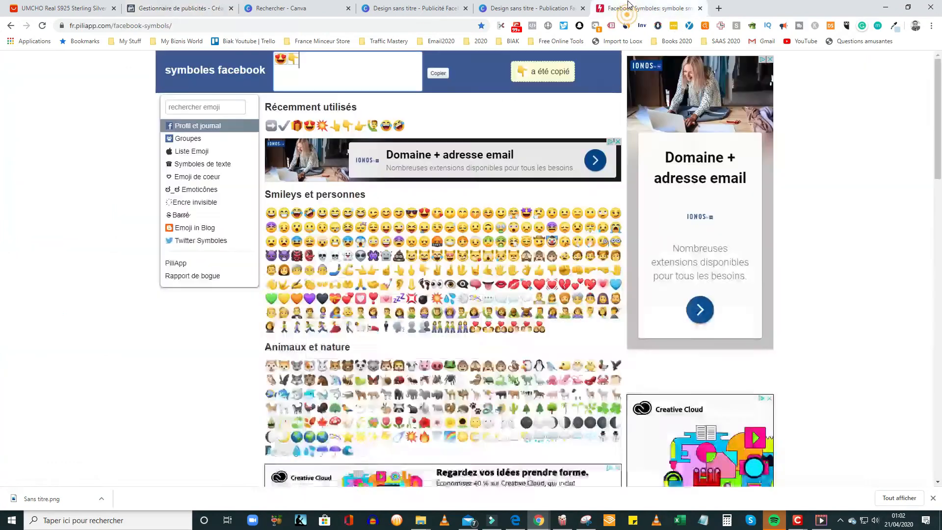
{"action": "left_click", "coordinate": [322, 126]}
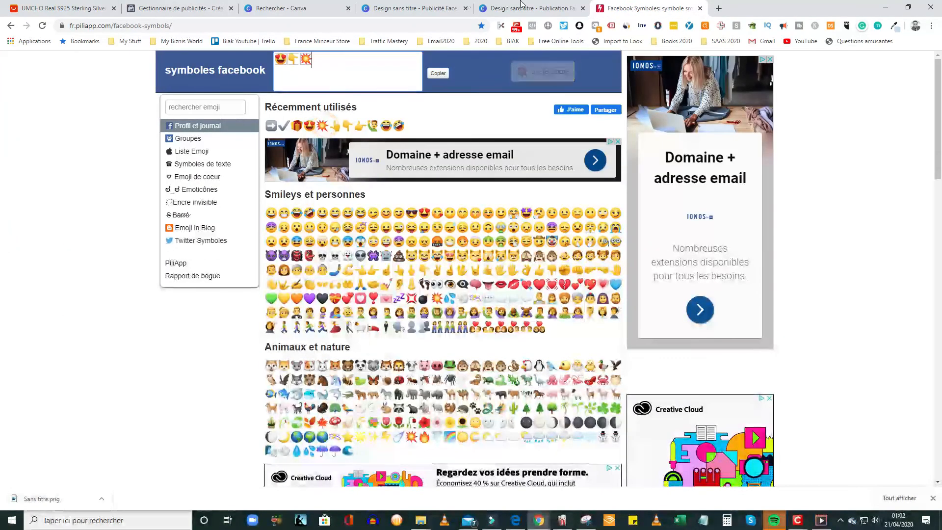
{"action": "left_click", "coordinate": [166, 8]}
{"action": "left_click", "coordinate": [314, 233]}
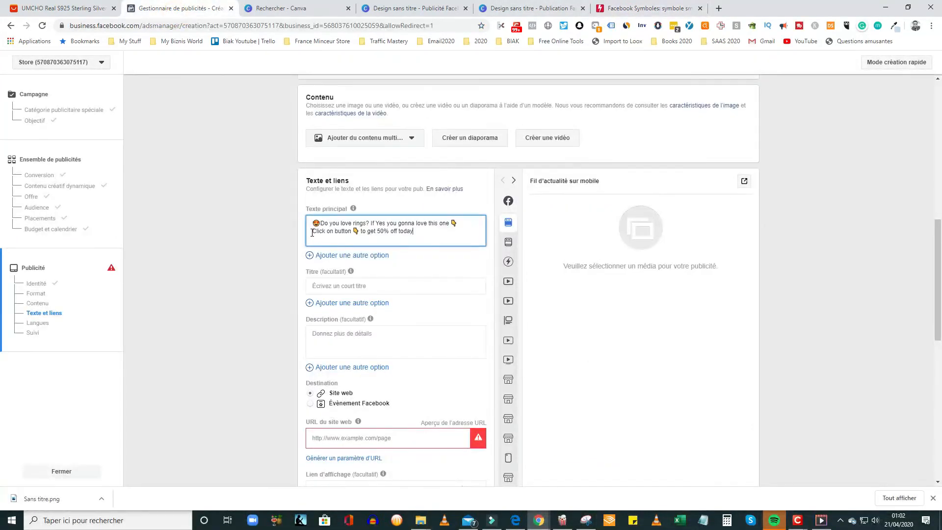
{"action": "type", "text": "💥"}
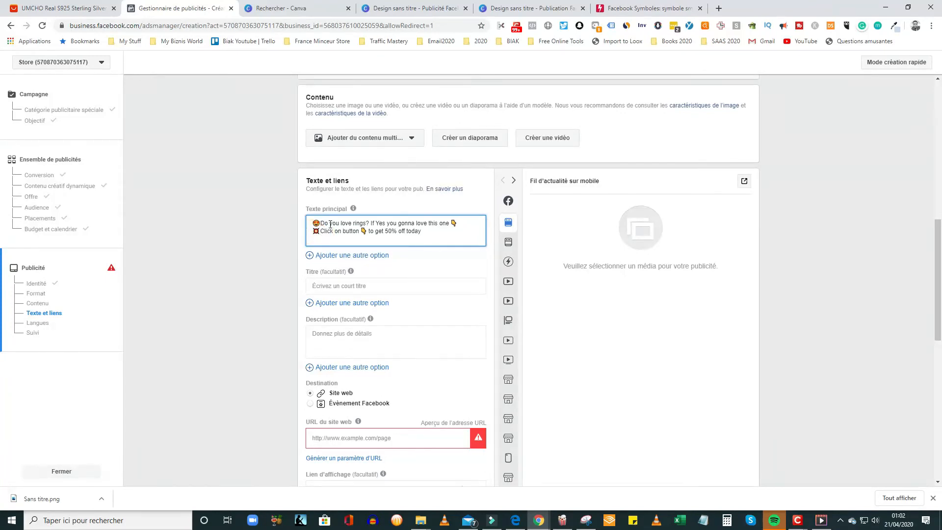
- Add an exclamation mark after "Yes" and a full stop after "today" in the ad's primary text
{"action": "left_click", "coordinate": [386, 223]}
{"action": "type", "text": "!"}
{"action": "type", "text": "."}
- Enter "Free Shipping today only" as the ad's title
{"action": "mouse_move", "coordinate": [387, 304]}
{"action": "scroll", "coordinate": [339, 294], "scroll_direction": "down", "scroll_amount": 1}
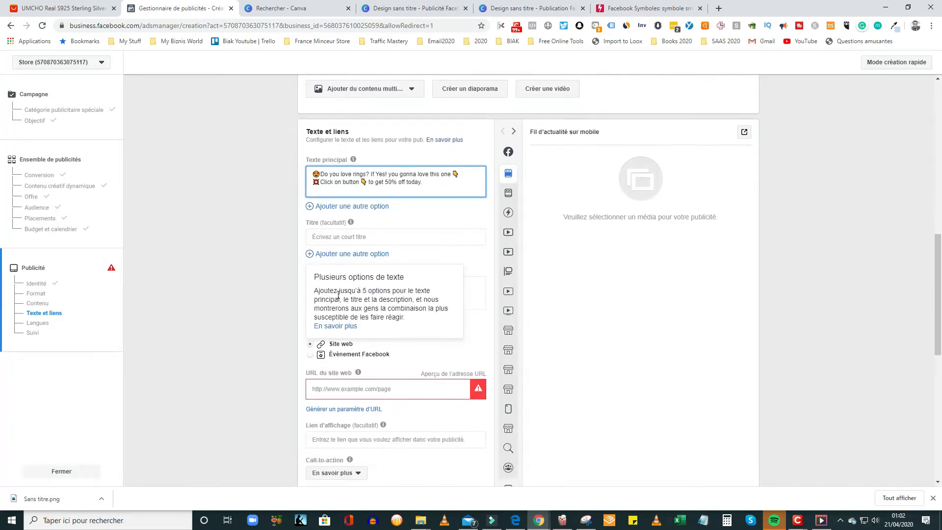
{"action": "left_click", "coordinate": [362, 237]}
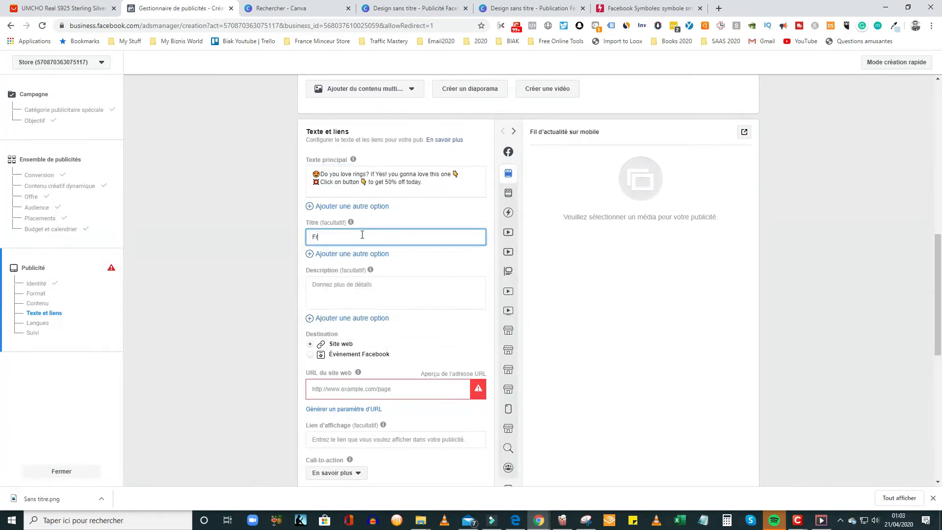
{"action": "type", "text": "Free Shipping today only"}
- Look over the ad's format, content, description, destination, language and tracking sections
{"action": "scroll", "coordinate": [344, 344], "scroll_direction": "down", "scroll_amount": 2}
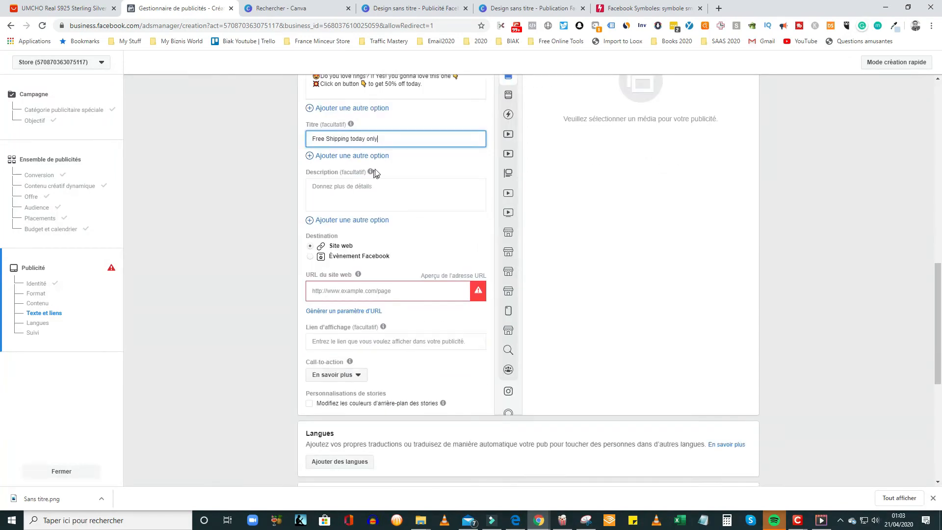
{"action": "scroll", "coordinate": [375, 173], "scroll_direction": "up", "scroll_amount": 5}
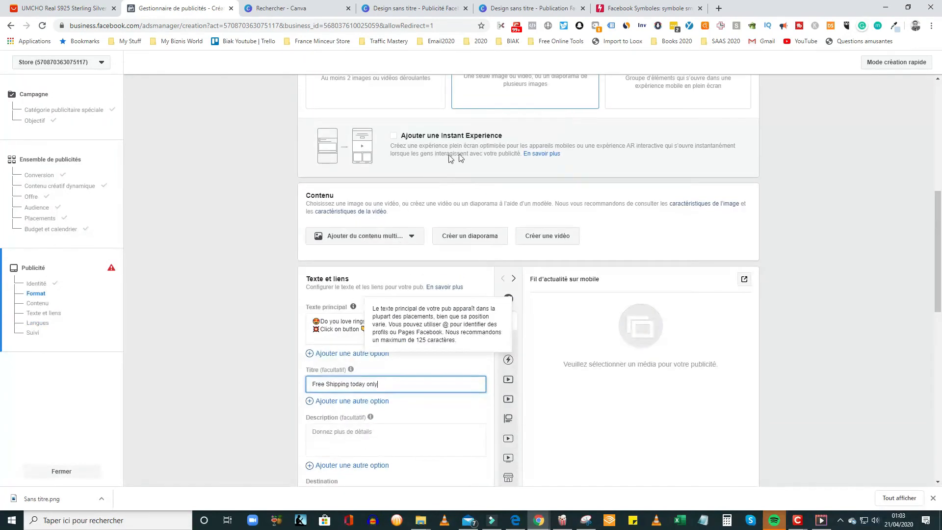
{"action": "scroll", "coordinate": [391, 324], "scroll_direction": "up", "scroll_amount": 1}
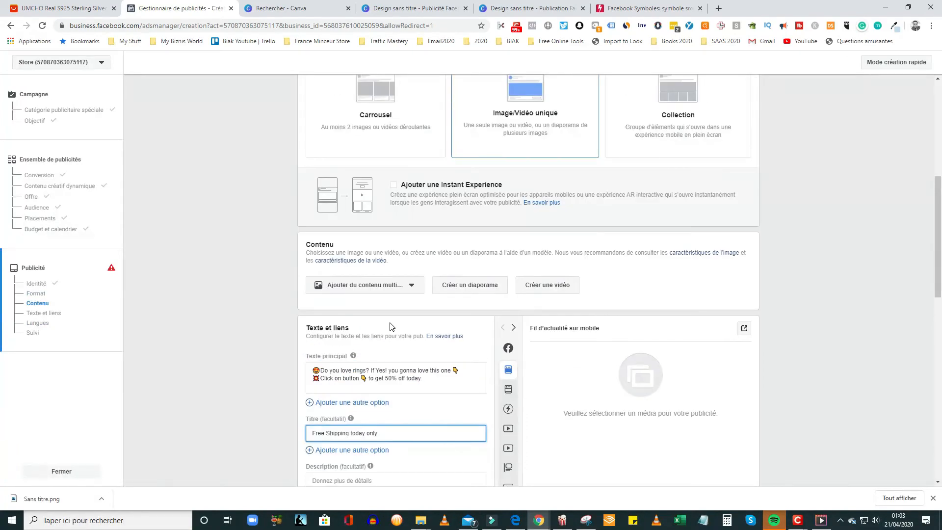
{"action": "scroll", "coordinate": [391, 326], "scroll_direction": "down", "scroll_amount": 5}
{"action": "left_click", "coordinate": [385, 252]}
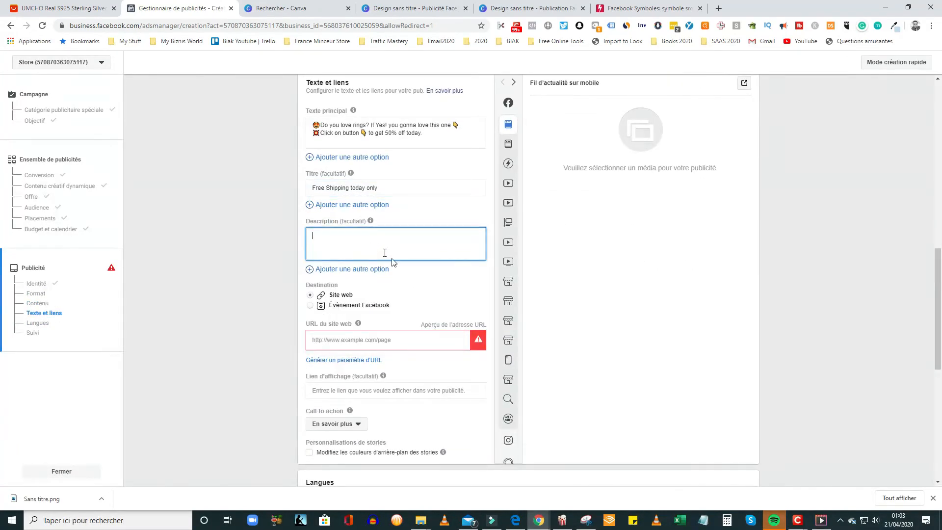
{"action": "scroll", "coordinate": [382, 435], "scroll_direction": "down", "scroll_amount": 2}
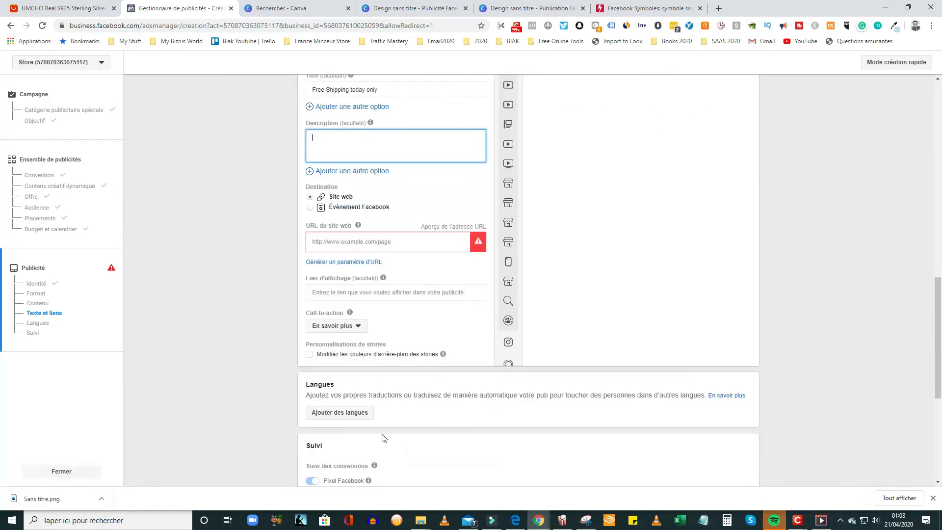
{"action": "scroll", "coordinate": [381, 434], "scroll_direction": "down", "scroll_amount": 3}
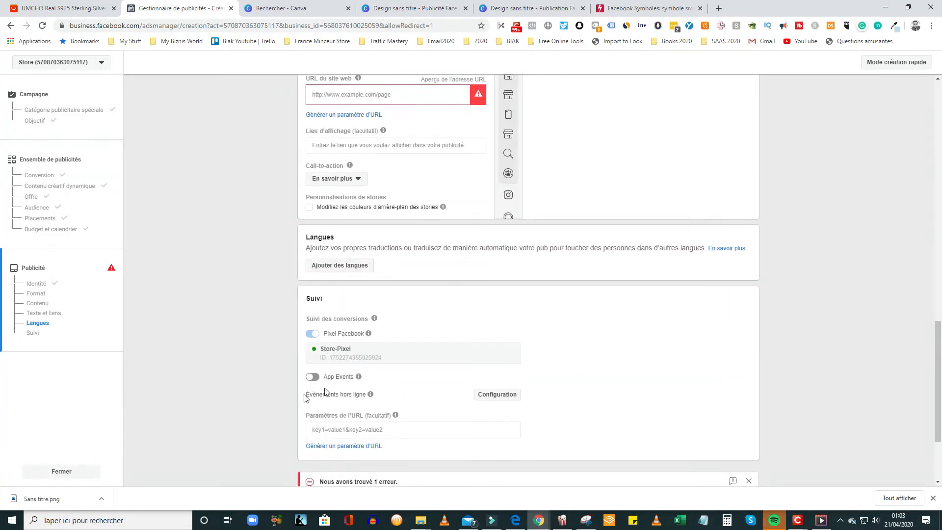
{"action": "scroll", "coordinate": [344, 400], "scroll_direction": "down", "scroll_amount": 1}
{"action": "scroll", "coordinate": [345, 402], "scroll_direction": "down", "scroll_amount": 2}
- Import the image "Sans titre" from the Téléchargements folder and use it as the ad's media
{"action": "scroll", "coordinate": [359, 374], "scroll_direction": "up", "scroll_amount": 13}
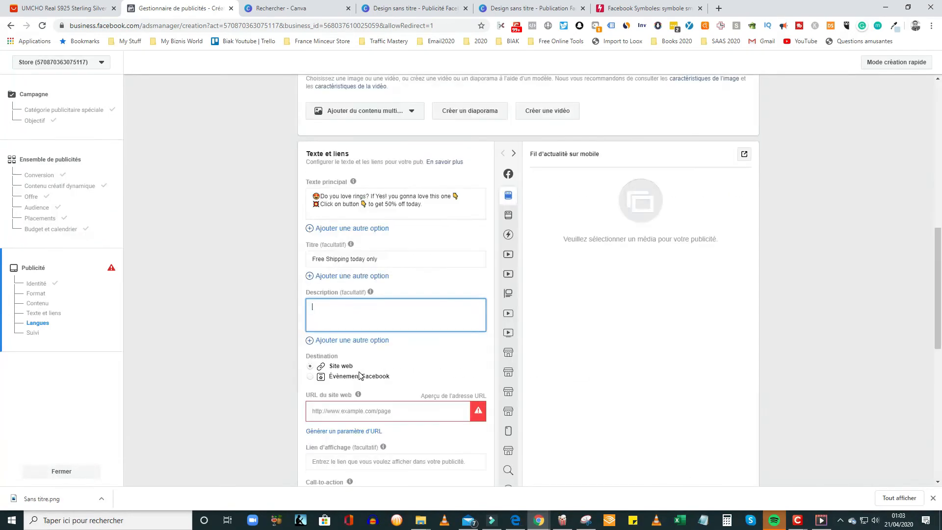
{"action": "scroll", "coordinate": [359, 374], "scroll_direction": "up", "scroll_amount": 2}
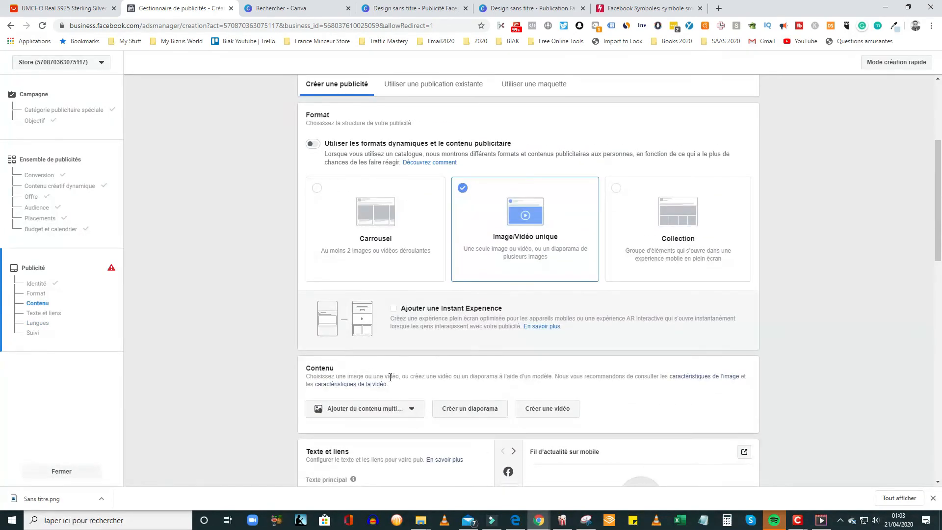
{"action": "left_click", "coordinate": [373, 411]}
{"action": "scroll", "coordinate": [368, 415], "scroll_direction": "down", "scroll_amount": 1}
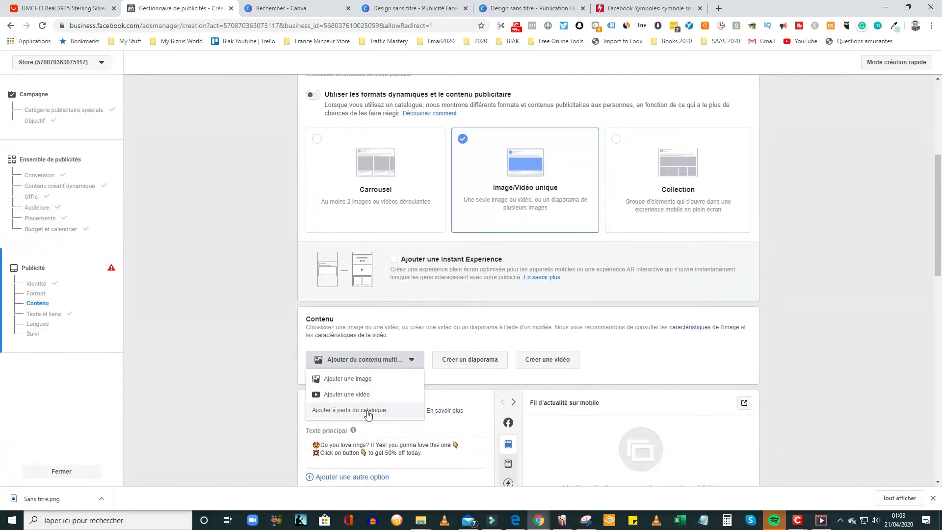
{"action": "left_click", "coordinate": [363, 379]}
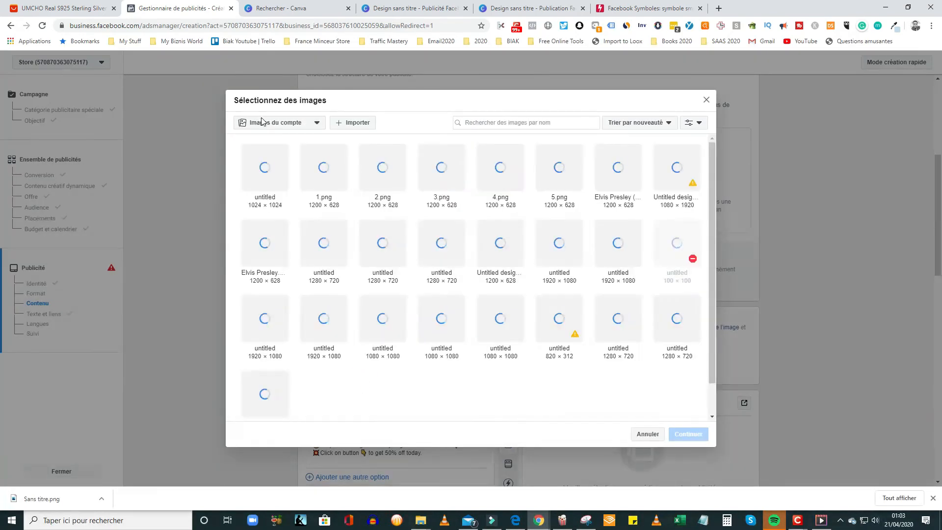
{"action": "left_click", "coordinate": [358, 122]}
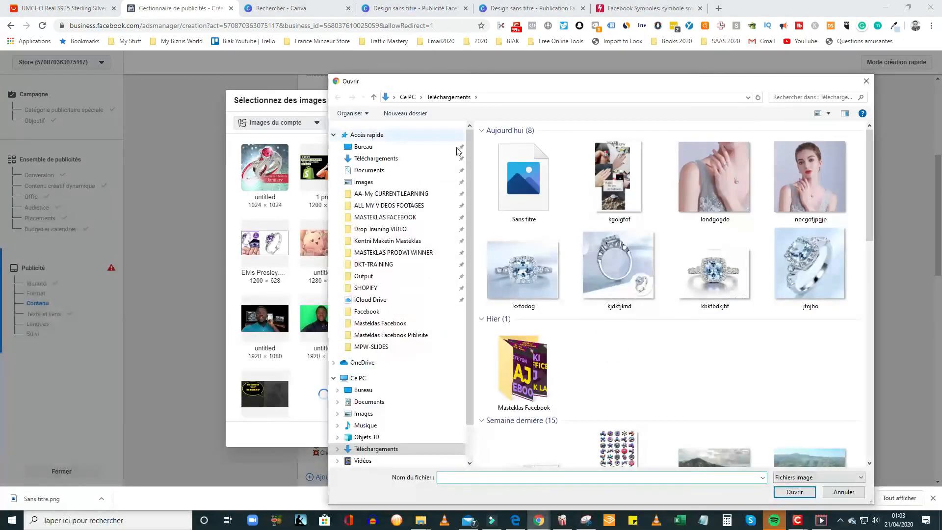
{"action": "left_click", "coordinate": [523, 191]}
{"action": "left_click", "coordinate": [794, 492]}
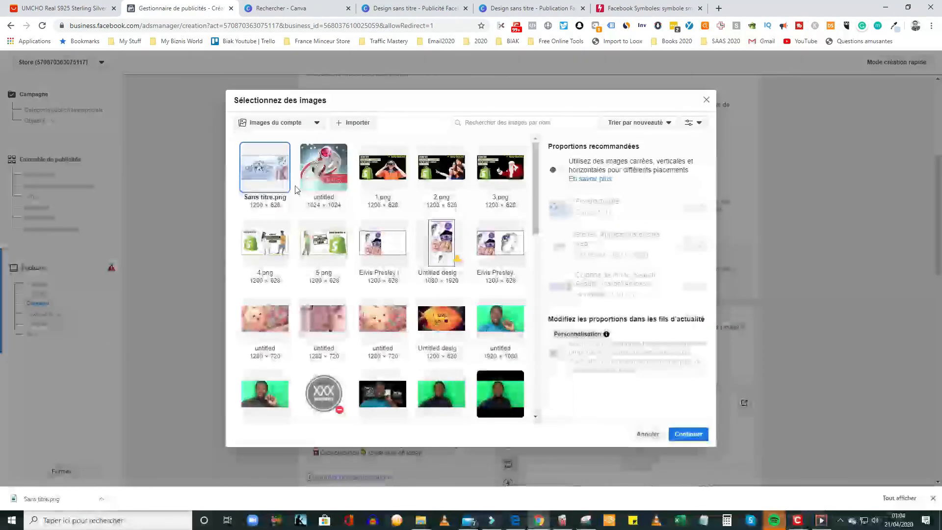
{"action": "left_click", "coordinate": [689, 435]}
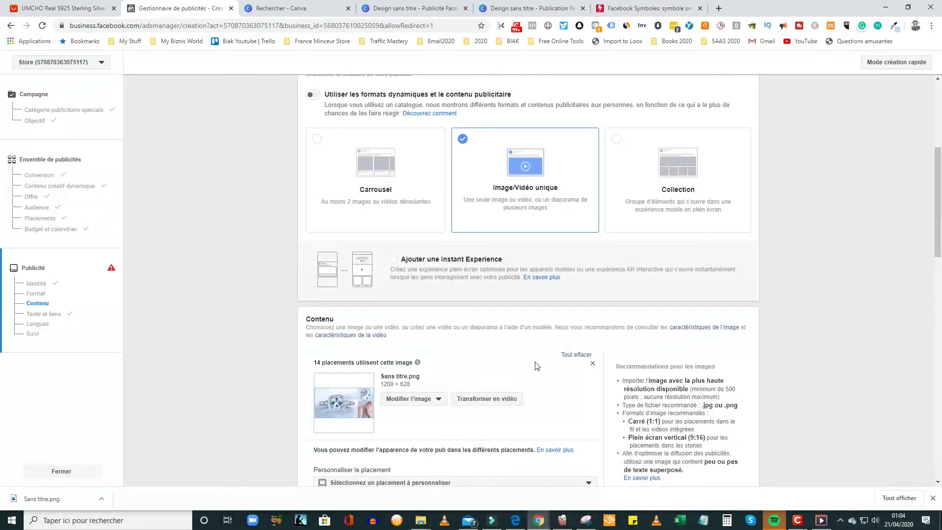
{"action": "scroll", "coordinate": [537, 367], "scroll_direction": "down", "scroll_amount": 3}
{"action": "scroll", "coordinate": [538, 367], "scroll_direction": "down", "scroll_amount": 6}
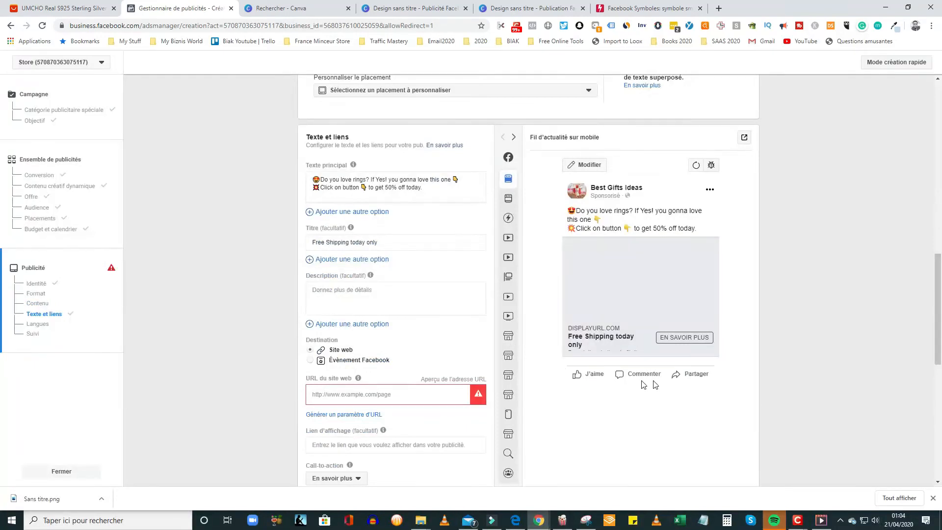
{"action": "left_click", "coordinate": [346, 393]}
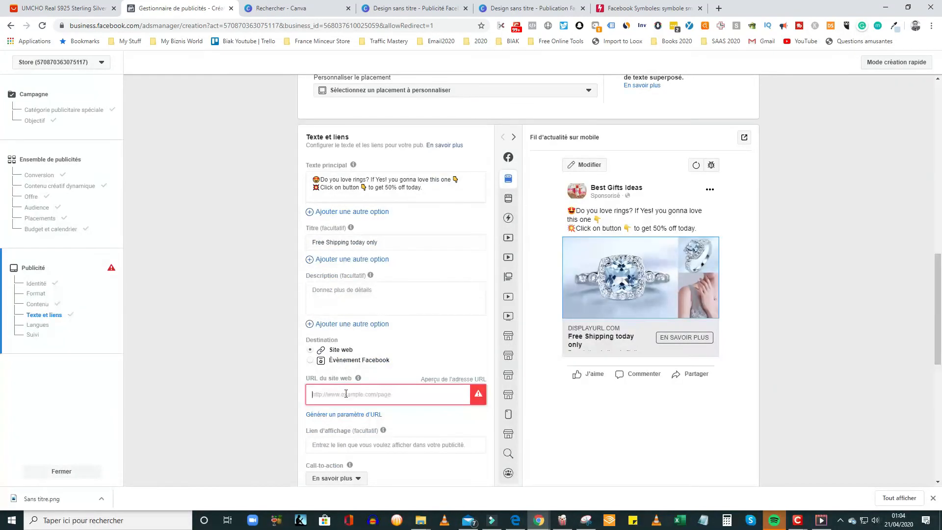
{"action": "type", "text": "ww"}
{"action": "type", "text": "w.midowi.com"}
{"action": "left_click", "coordinate": [421, 360]}
- Check the mobile feed preview and change the ad's call-to-action to "Acheter"
{"action": "scroll", "coordinate": [421, 361], "scroll_direction": "down", "scroll_amount": 1}
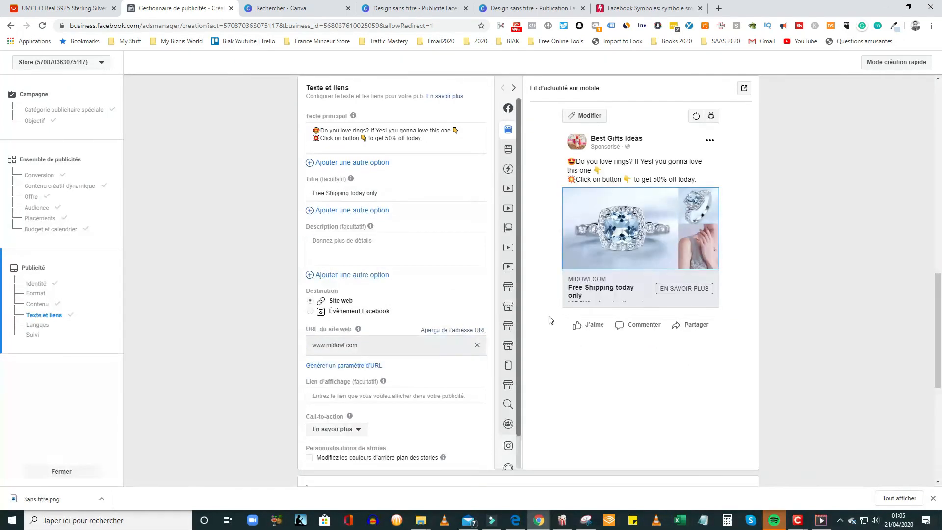
{"action": "scroll", "coordinate": [614, 179], "scroll_direction": "up", "scroll_amount": 1}
{"action": "scroll", "coordinate": [613, 176], "scroll_direction": "up", "scroll_amount": 1}
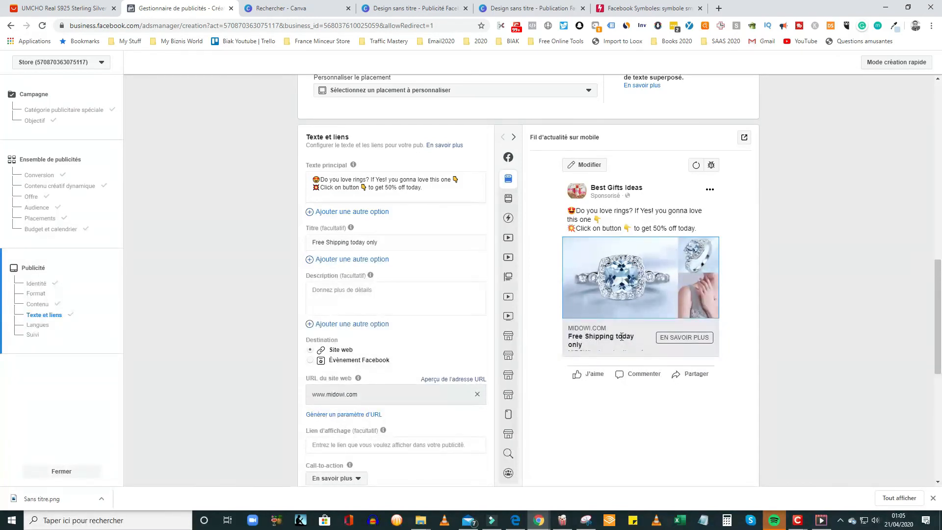
{"action": "scroll", "coordinate": [589, 321], "scroll_direction": "down", "scroll_amount": 1}
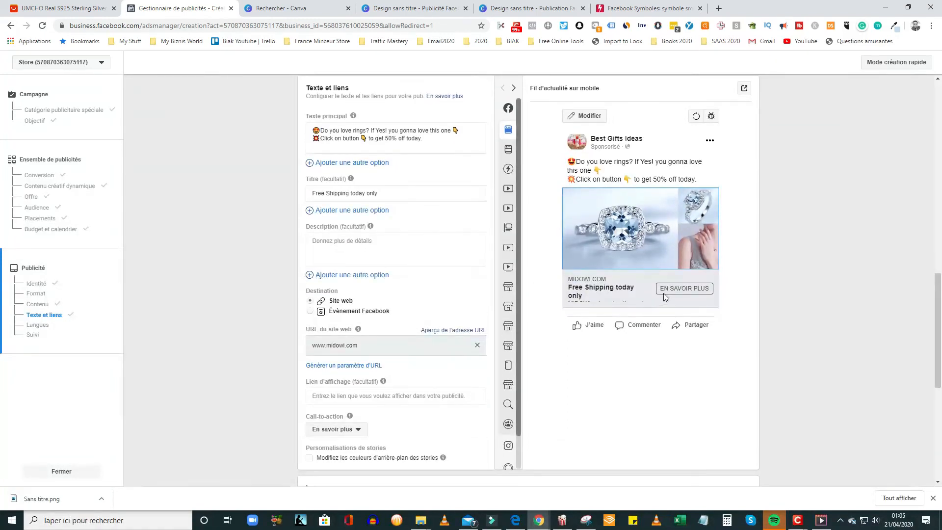
{"action": "left_click", "coordinate": [336, 429]}
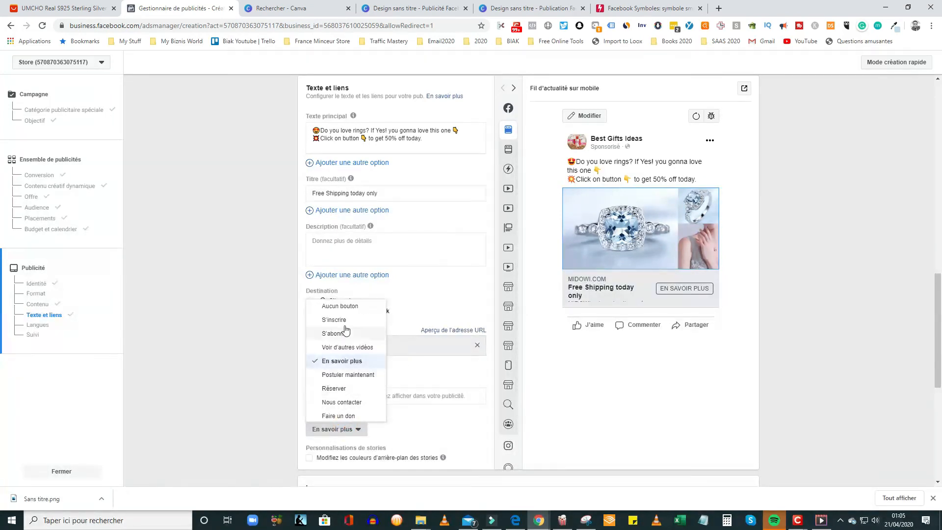
{"action": "scroll", "coordinate": [347, 403], "scroll_direction": "down", "scroll_amount": 5}
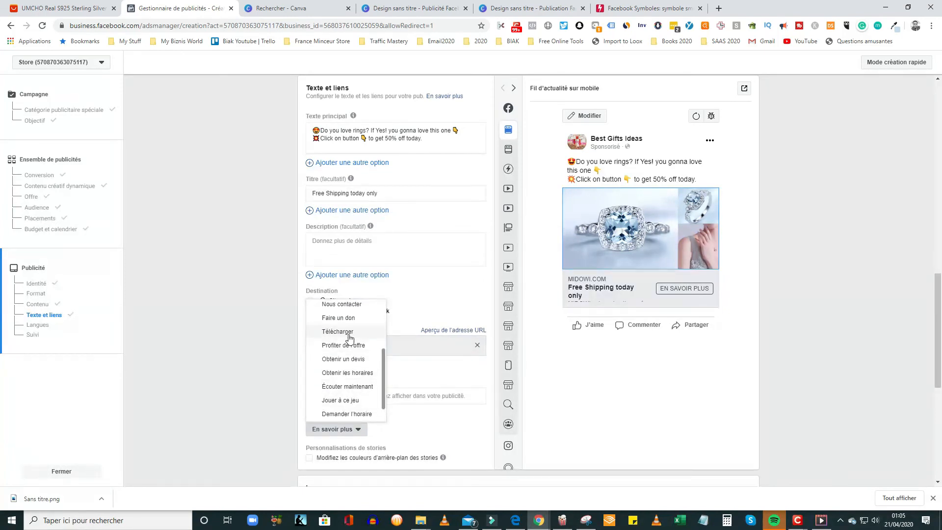
{"action": "scroll", "coordinate": [346, 405], "scroll_direction": "up", "scroll_amount": 1}
{"action": "scroll", "coordinate": [346, 407], "scroll_direction": "down", "scroll_amount": 1}
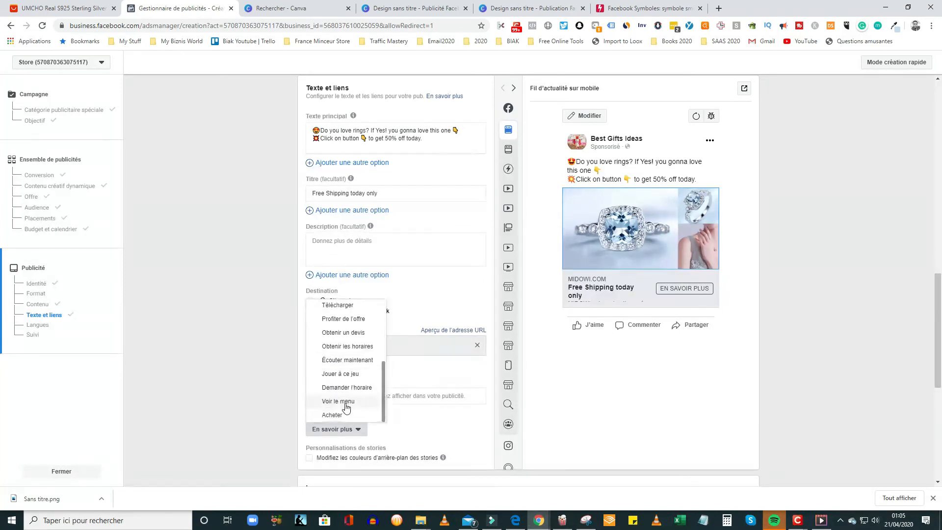
{"action": "left_click", "coordinate": [341, 418]}
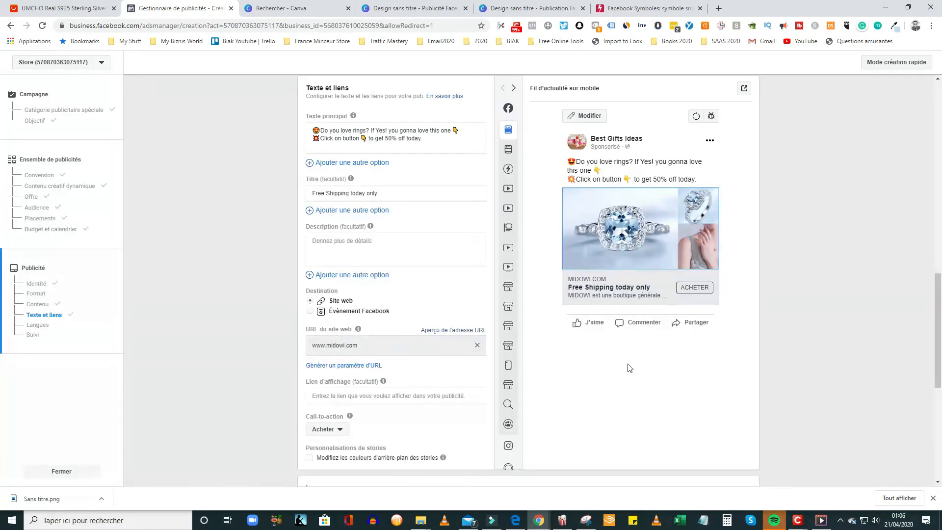
- Confirm the completed ad to publish it with its campaign and ad set
{"action": "scroll", "coordinate": [870, 434], "scroll_direction": "down", "scroll_amount": 5}
{"action": "scroll", "coordinate": [805, 445], "scroll_direction": "down", "scroll_amount": 2}
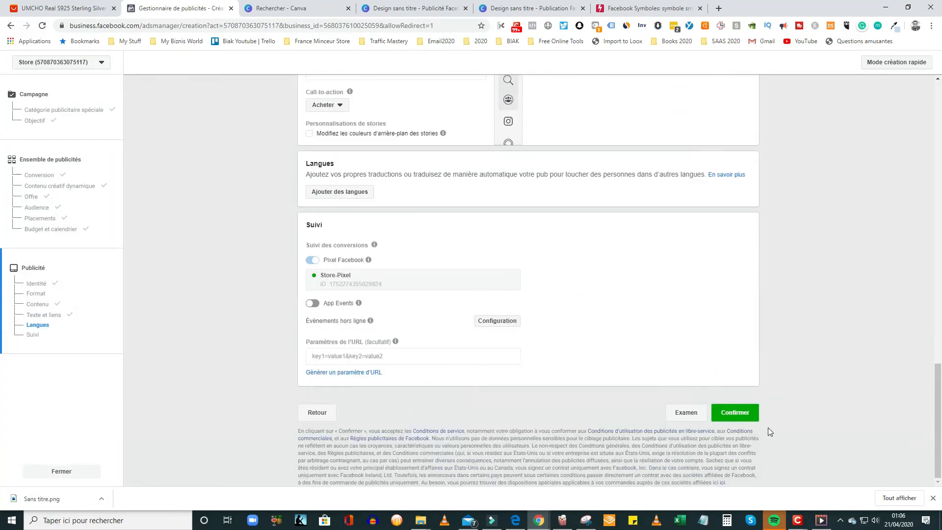
{"action": "left_click", "coordinate": [742, 418]}
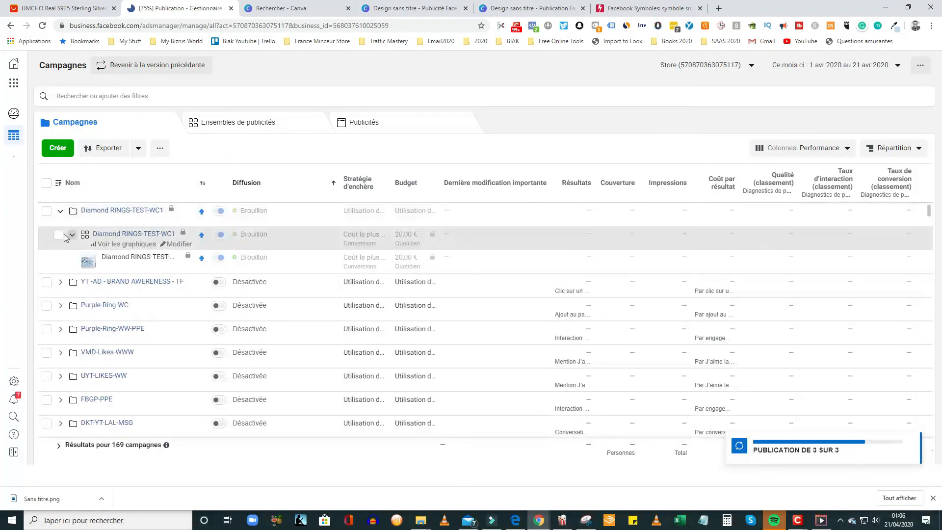
- Open the Diamond RINGS-TEST-WC1 campaign for editing, review its name and details, and open its ad set's settings
{"action": "left_click", "coordinate": [46, 215]}
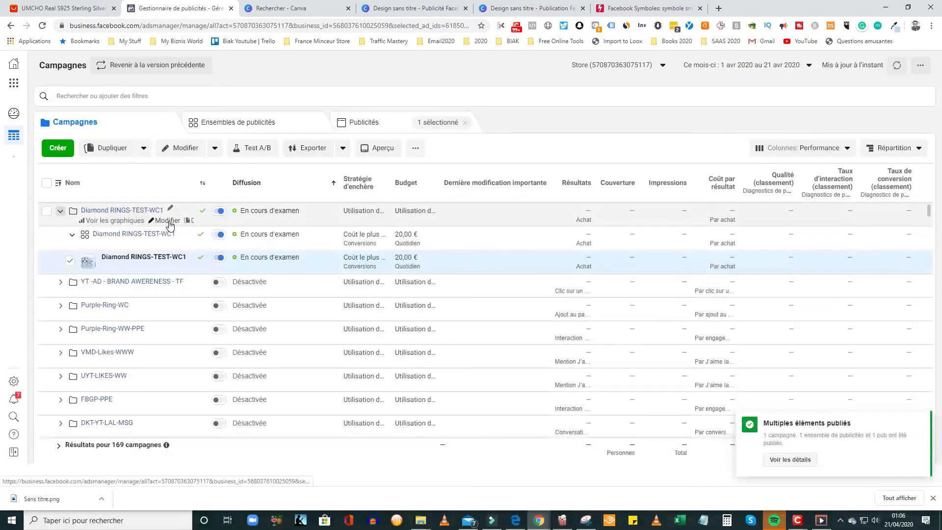
{"action": "left_click", "coordinate": [168, 221]}
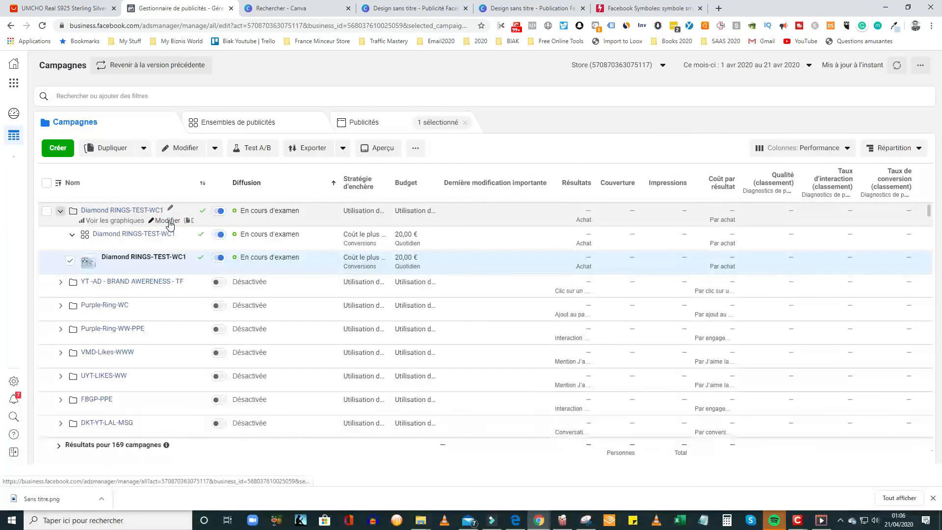
{"action": "scroll", "coordinate": [509, 260], "scroll_direction": "down", "scroll_amount": 1}
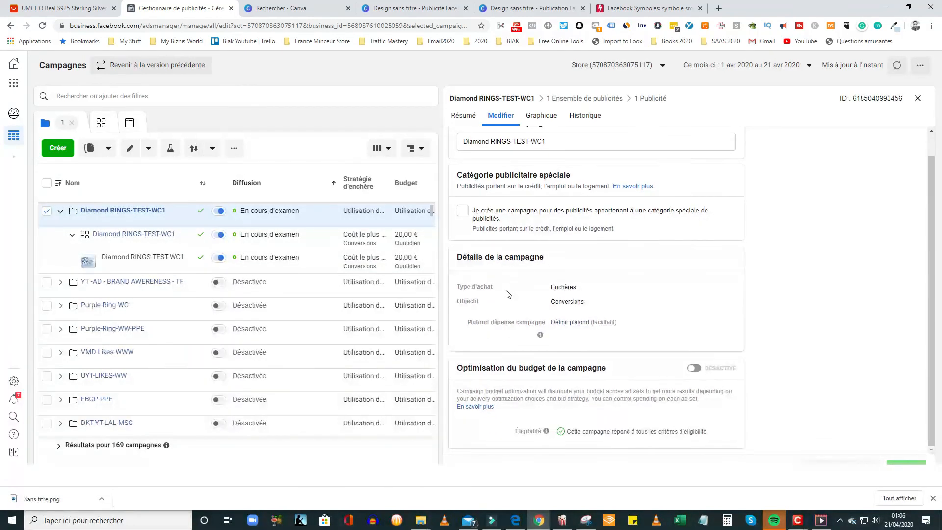
{"action": "scroll", "coordinate": [508, 294], "scroll_direction": "up", "scroll_amount": 1}
{"action": "left_click_drag", "start_coordinate": [563, 165], "coordinate": [505, 165]}
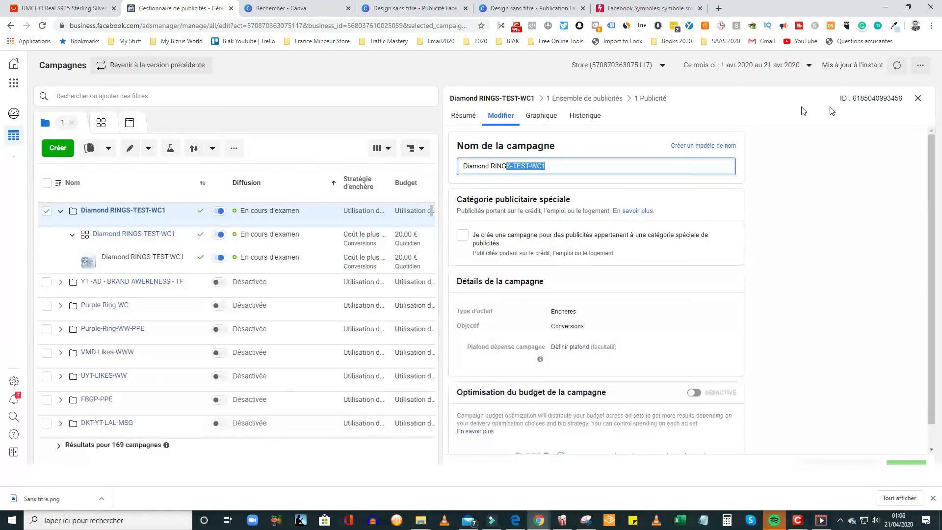
{"action": "left_click", "coordinate": [595, 98]}
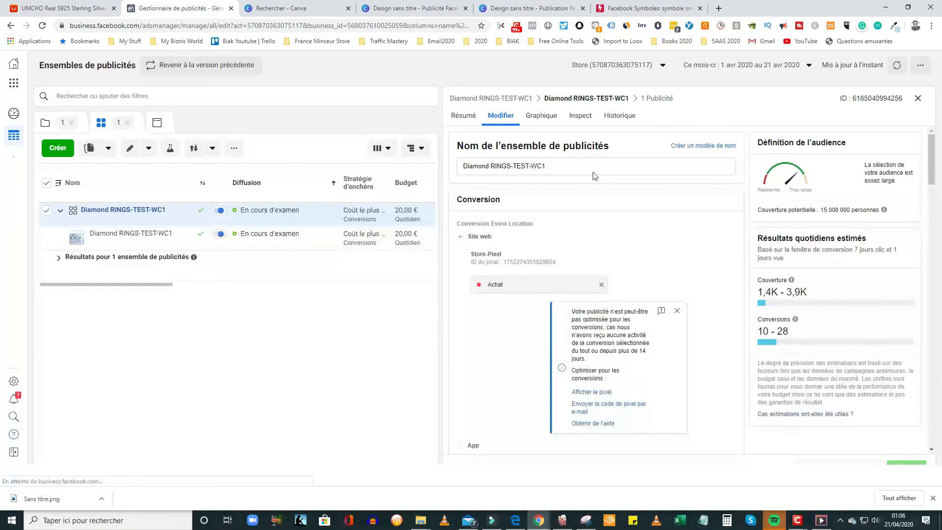
- Dismiss the conversion optimisation notice, clear the ad set's conversion event, look through the available events, and select "Achat" as the event
{"action": "scroll", "coordinate": [590, 195], "scroll_direction": "down", "scroll_amount": 2}
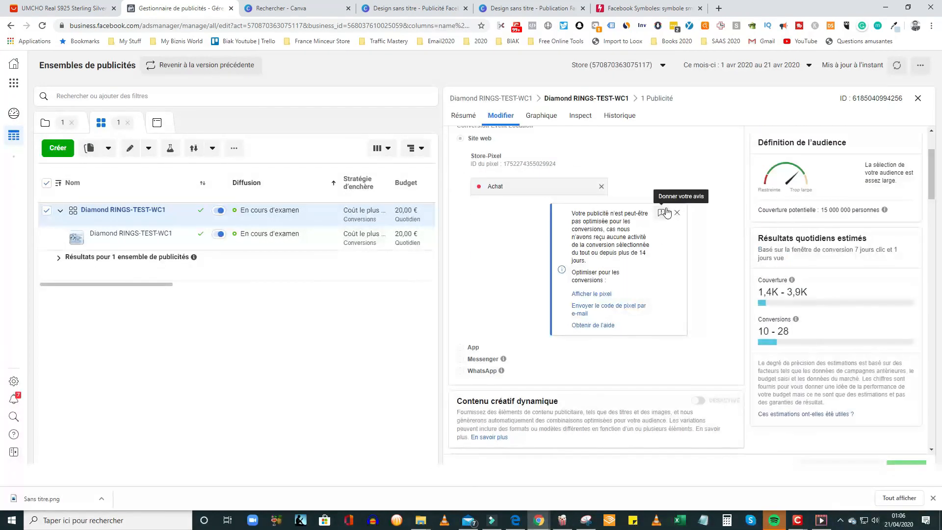
{"action": "left_click", "coordinate": [677, 213]}
{"action": "scroll", "coordinate": [564, 222], "scroll_direction": "down", "scroll_amount": 1}
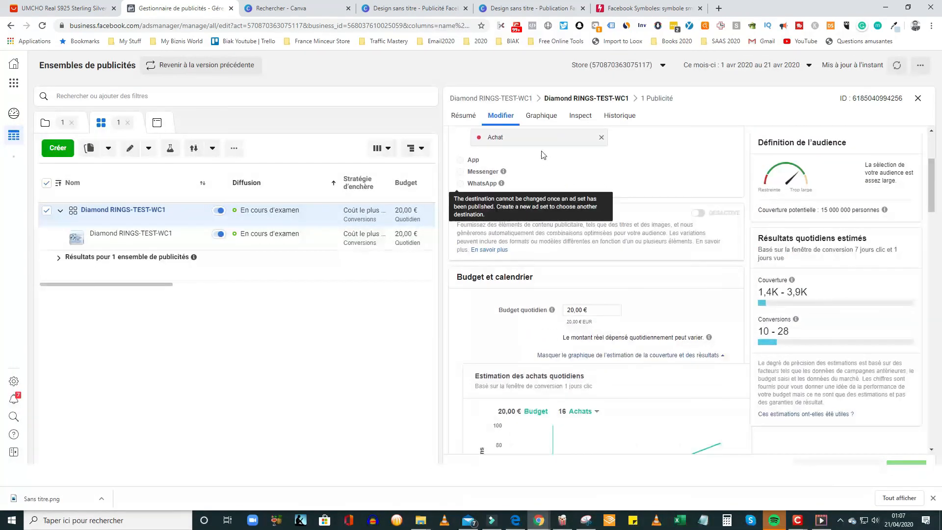
{"action": "scroll", "coordinate": [539, 174], "scroll_direction": "up", "scroll_amount": 2}
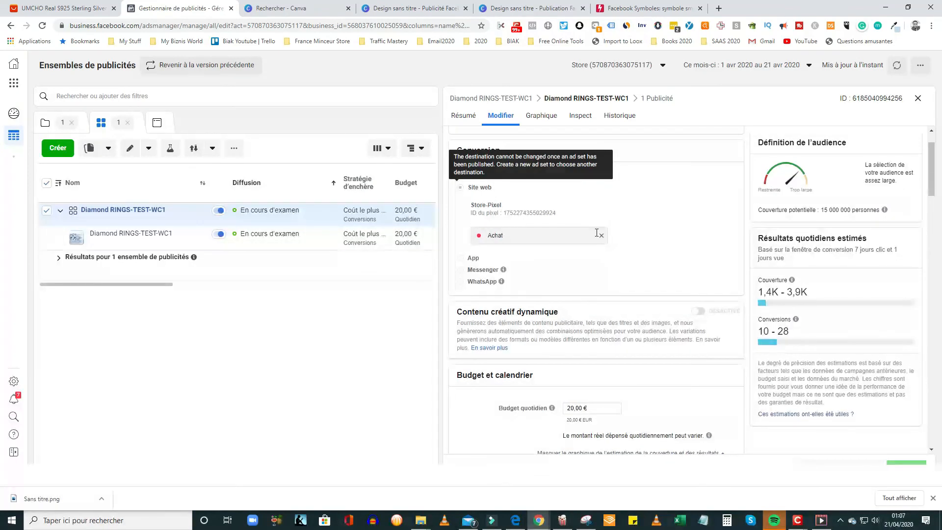
{"action": "left_click", "coordinate": [601, 237]}
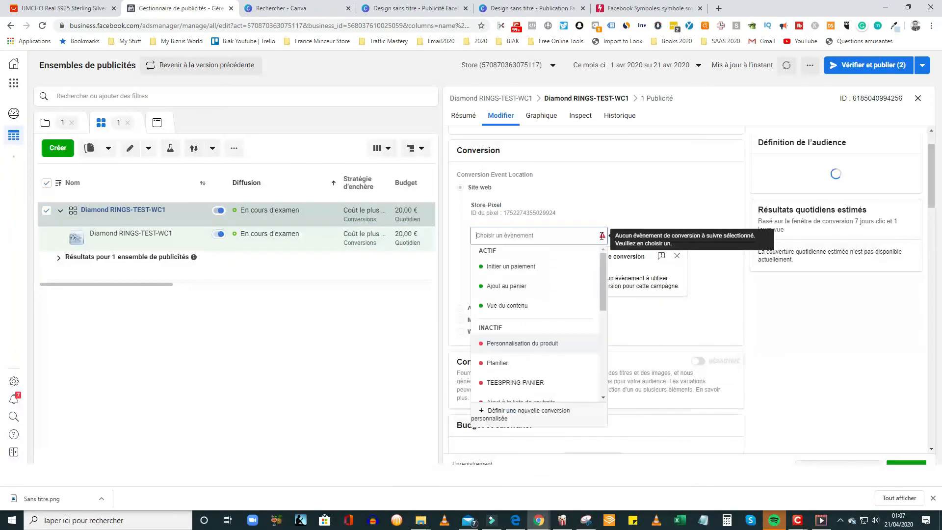
{"action": "scroll", "coordinate": [515, 363], "scroll_direction": "down", "scroll_amount": 3}
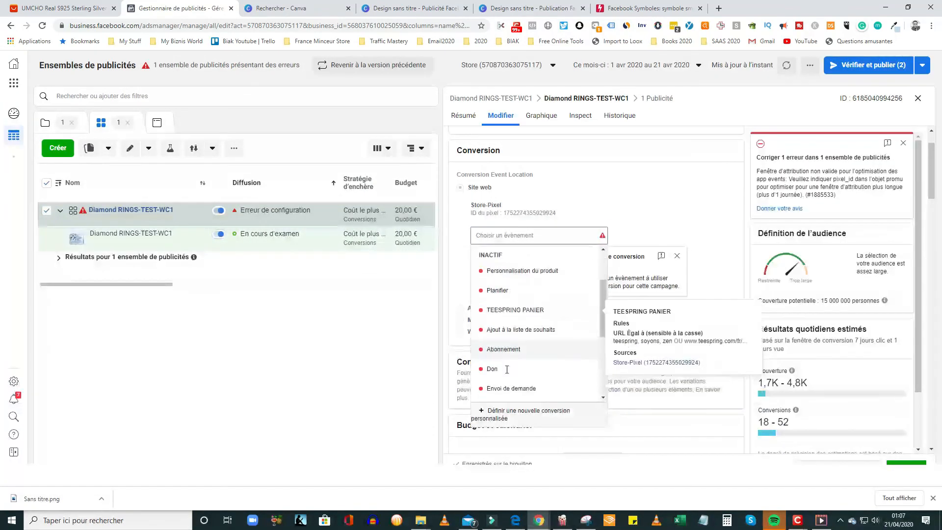
{"action": "scroll", "coordinate": [516, 364], "scroll_direction": "up", "scroll_amount": 3}
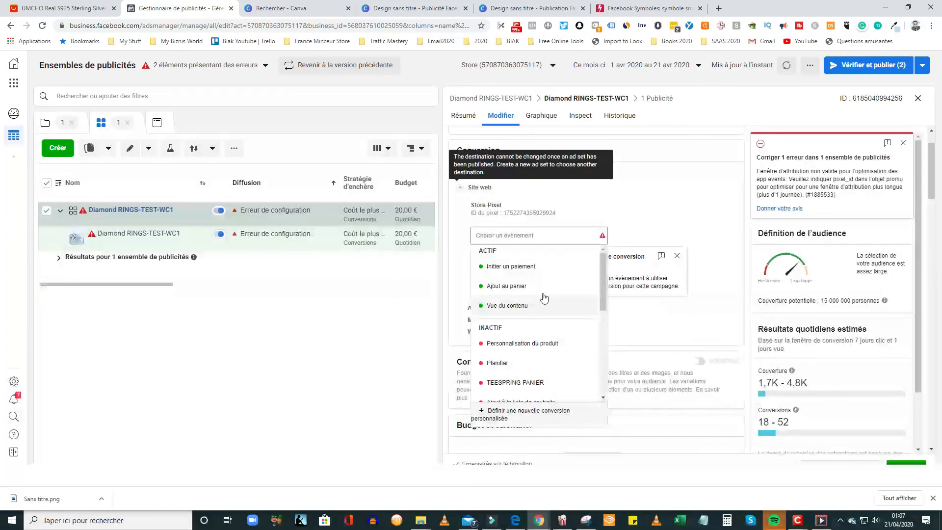
{"action": "scroll", "coordinate": [537, 315], "scroll_direction": "down", "scroll_amount": 4}
{"action": "scroll", "coordinate": [521, 344], "scroll_direction": "down", "scroll_amount": 2}
{"action": "left_click", "coordinate": [500, 371]}
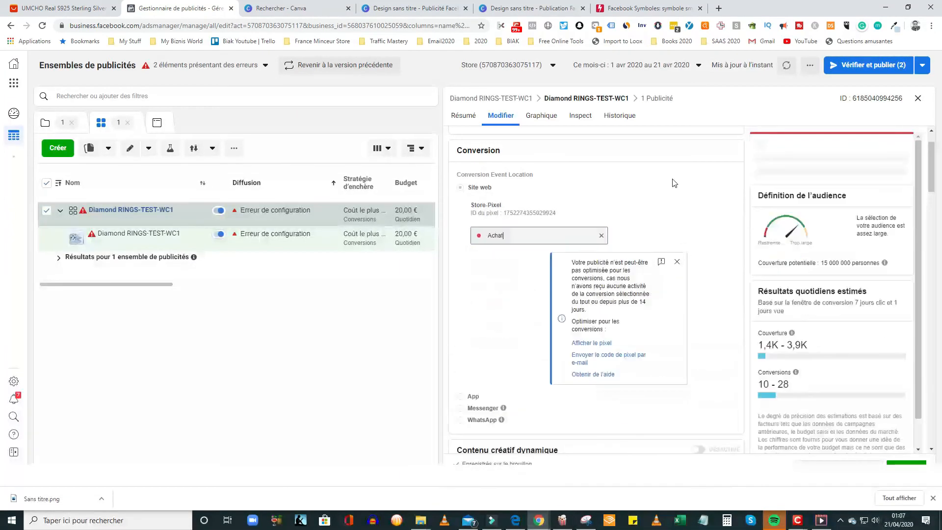
- Dismiss the conversion notice and review the ad set's budget, audience locations, detailed targeting, placements, and optimisation and delivery settings
{"action": "scroll", "coordinate": [643, 261], "scroll_direction": "down", "scroll_amount": 2}
{"action": "left_click", "coordinate": [677, 163]}
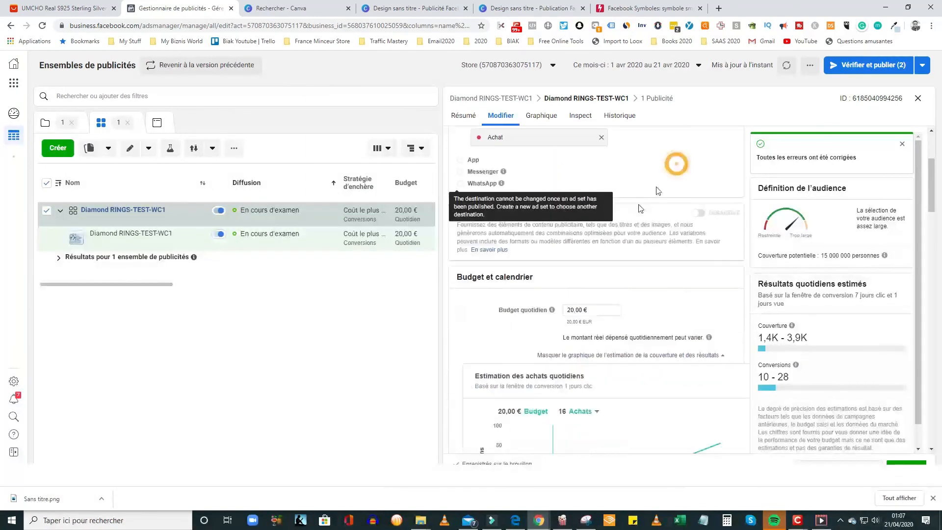
{"action": "scroll", "coordinate": [589, 278], "scroll_direction": "down", "scroll_amount": 2}
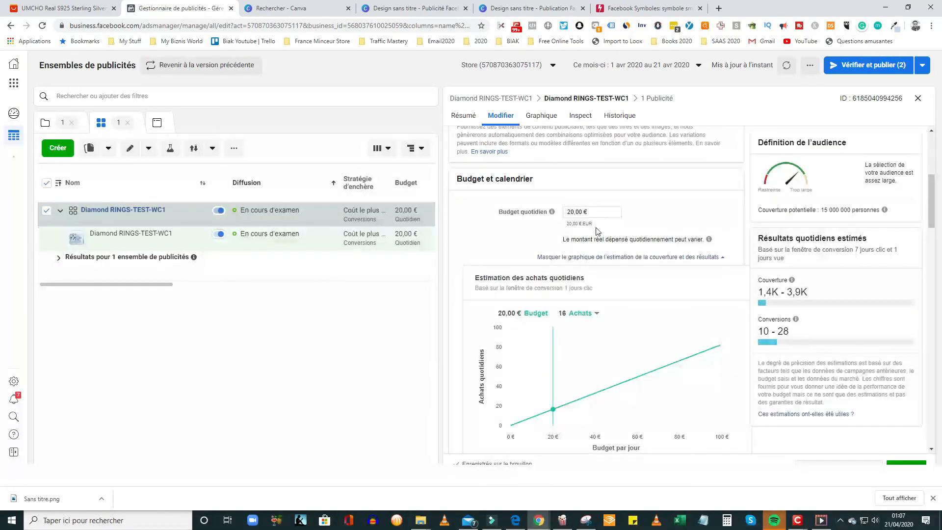
{"action": "scroll", "coordinate": [594, 236], "scroll_direction": "down", "scroll_amount": 8}
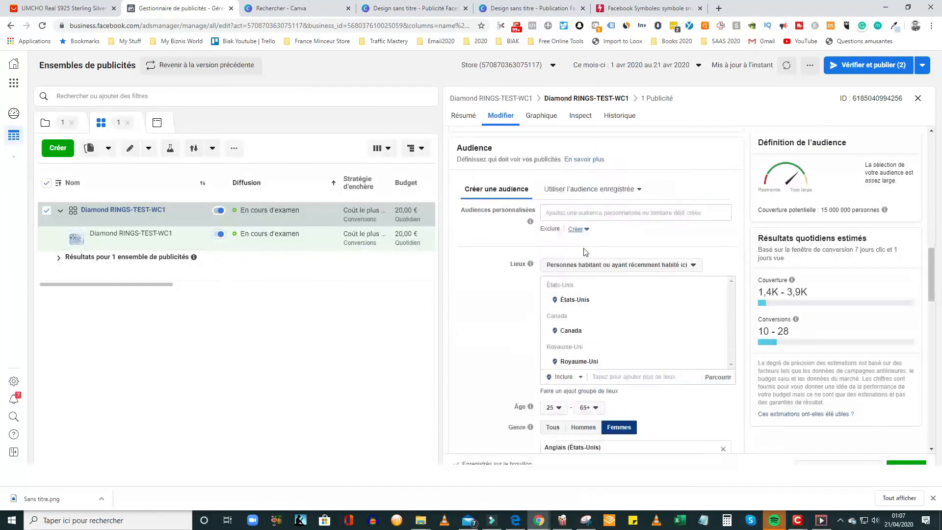
{"action": "scroll", "coordinate": [586, 252], "scroll_direction": "down", "scroll_amount": 7}
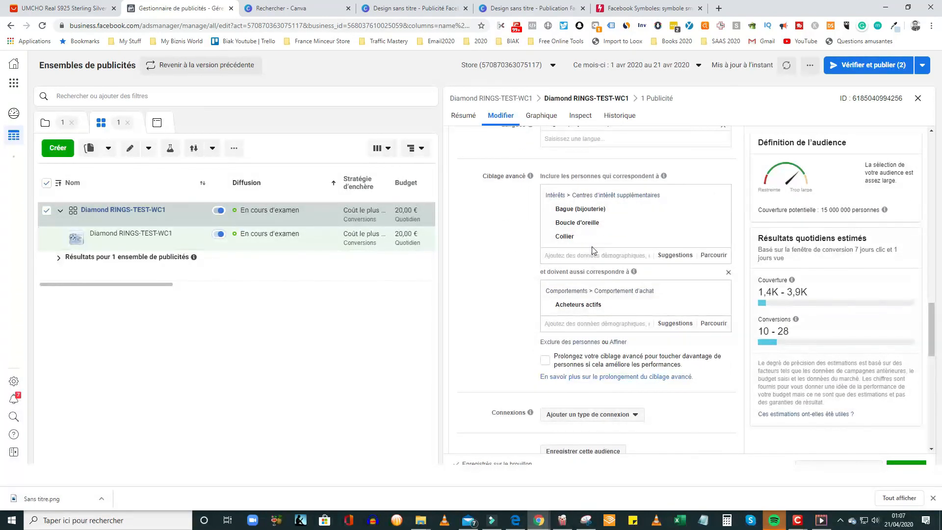
{"action": "scroll", "coordinate": [590, 260], "scroll_direction": "down", "scroll_amount": 7}
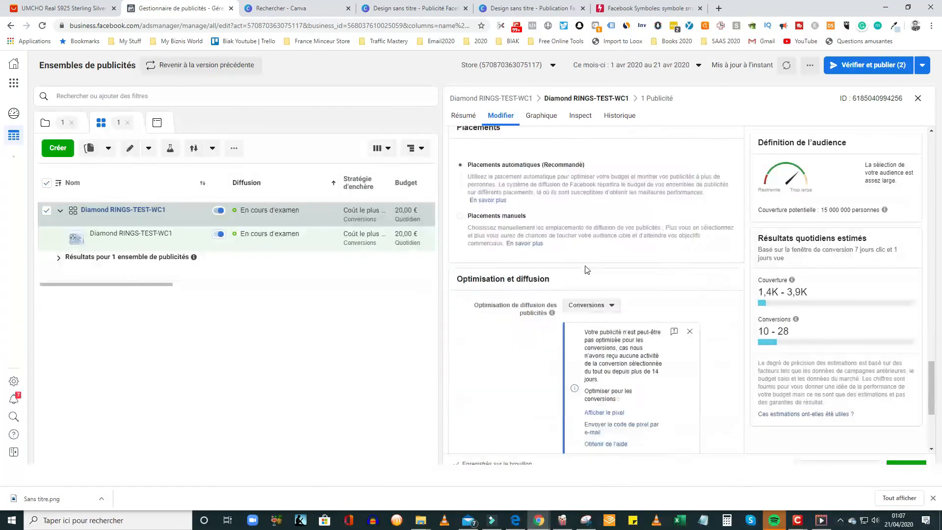
{"action": "scroll", "coordinate": [587, 269], "scroll_direction": "down", "scroll_amount": 4}
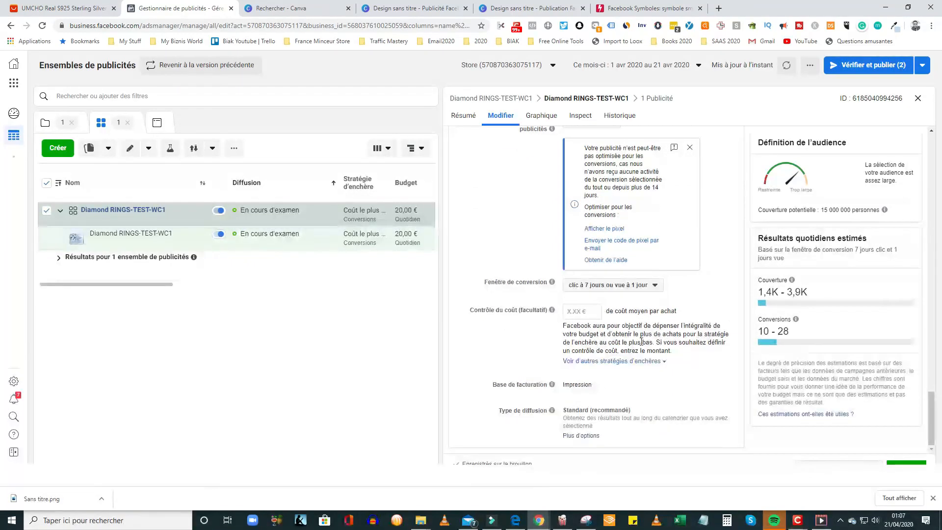
- Open the ad set's Diamond RINGS-TEST-WC1 ad and review its identity, format, primary text, title, website URL and call-to-action
{"action": "left_click", "coordinate": [657, 100]}
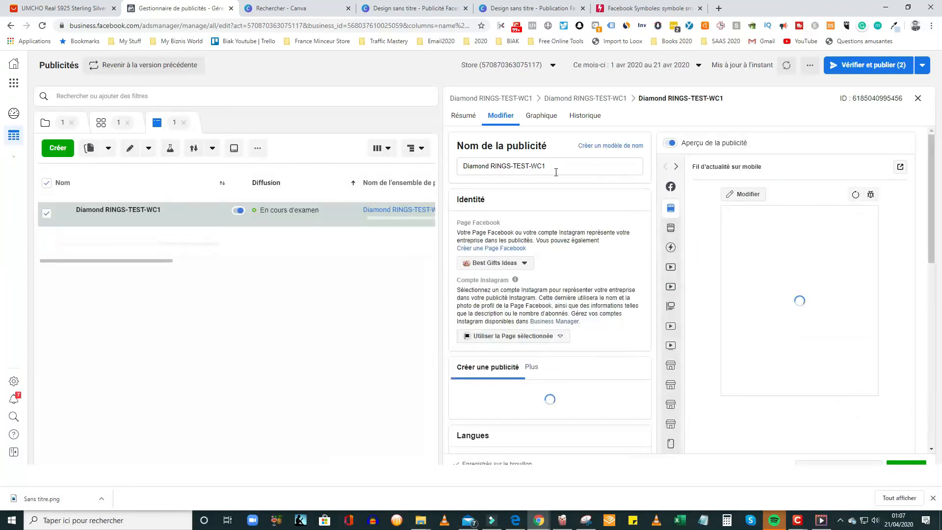
{"action": "scroll", "coordinate": [499, 287], "scroll_direction": "down", "scroll_amount": 2}
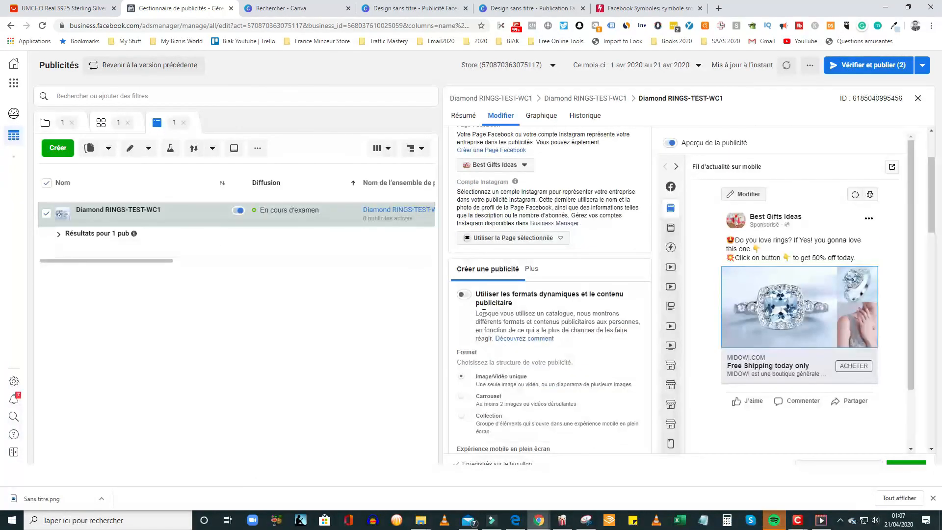
{"action": "scroll", "coordinate": [491, 315], "scroll_direction": "down", "scroll_amount": 6}
{"action": "scroll", "coordinate": [493, 318], "scroll_direction": "down", "scroll_amount": 6}
{"action": "scroll", "coordinate": [543, 191], "scroll_direction": "up", "scroll_amount": 3}
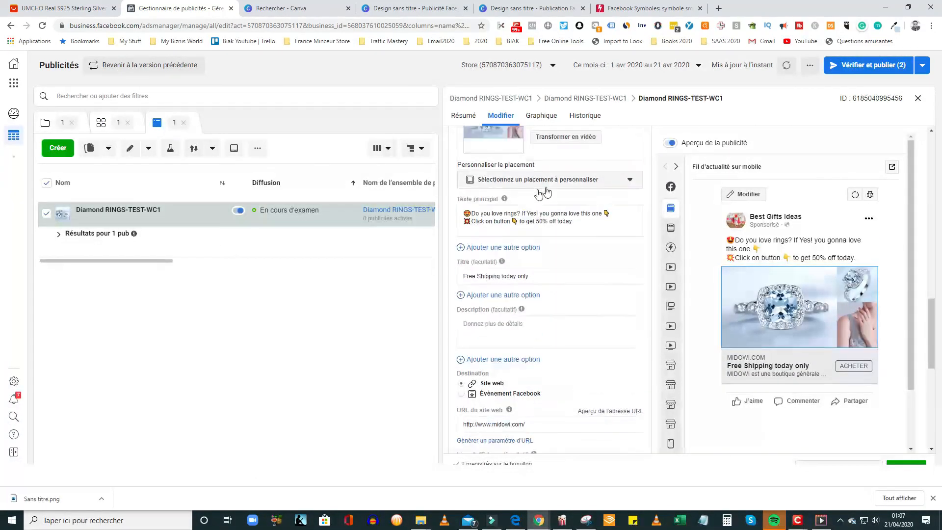
{"action": "mouse_move", "coordinate": [567, 204]}
{"action": "scroll", "coordinate": [638, 305], "scroll_direction": "down", "scroll_amount": 2}
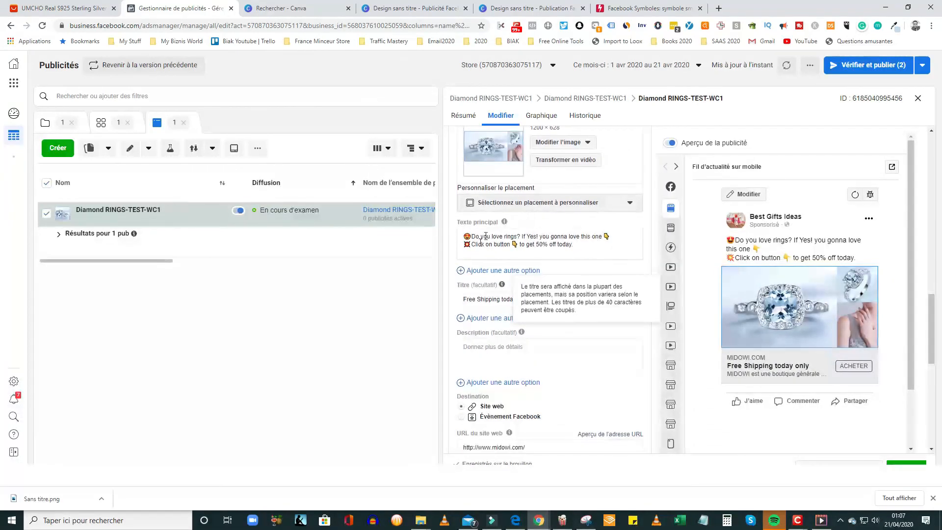
{"action": "scroll", "coordinate": [520, 366], "scroll_direction": "down", "scroll_amount": 3}
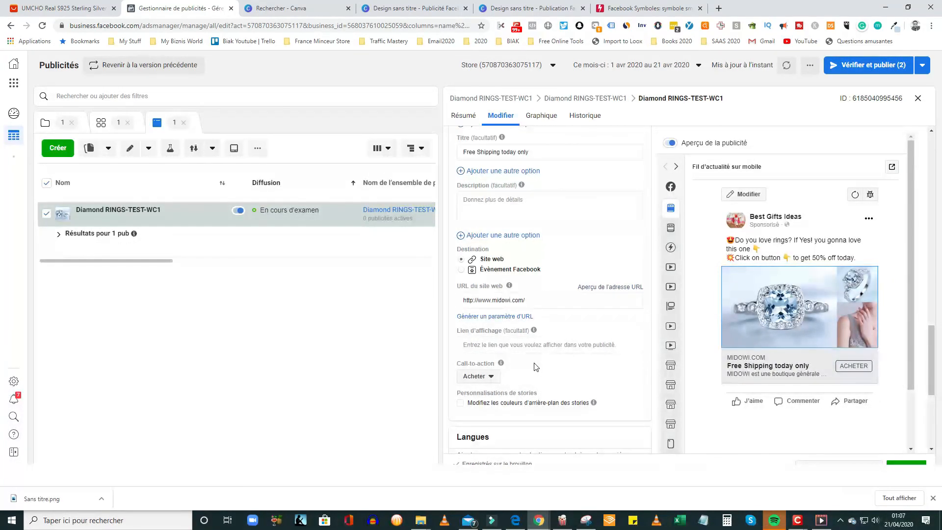
- Publish the draft changes to the ad set and ad, and switch off the Diamond RINGS-TEST-WC1 campaign
{"action": "left_click", "coordinate": [886, 64]}
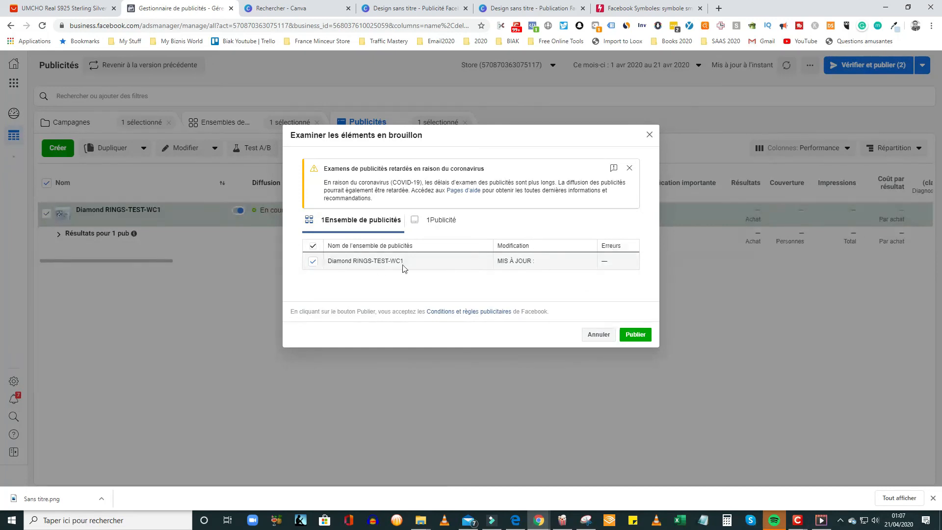
{"action": "left_click", "coordinate": [636, 335]}
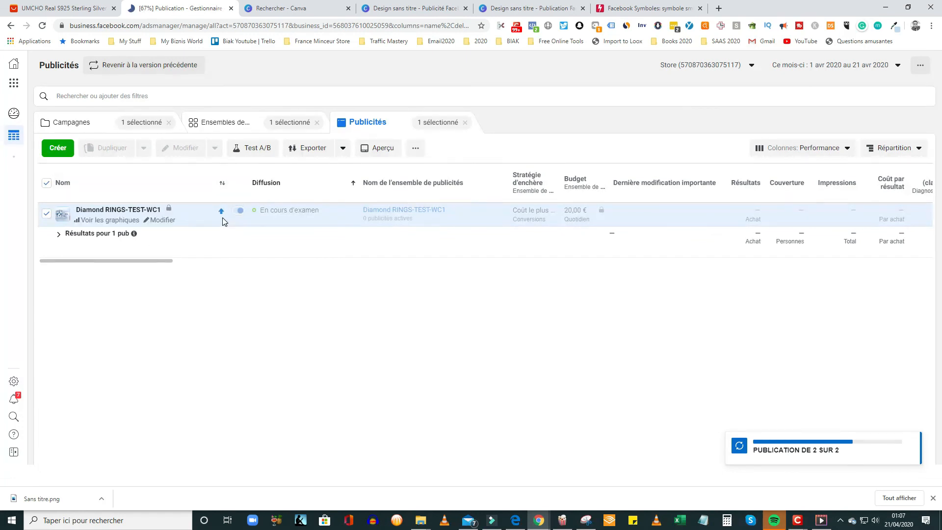
{"action": "left_click", "coordinate": [96, 128]}
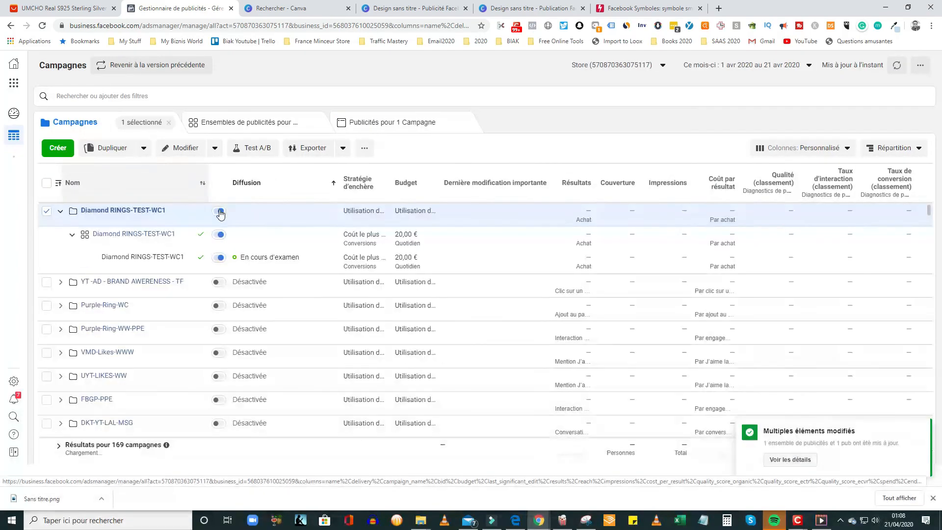
{"action": "left_click", "coordinate": [219, 211]}
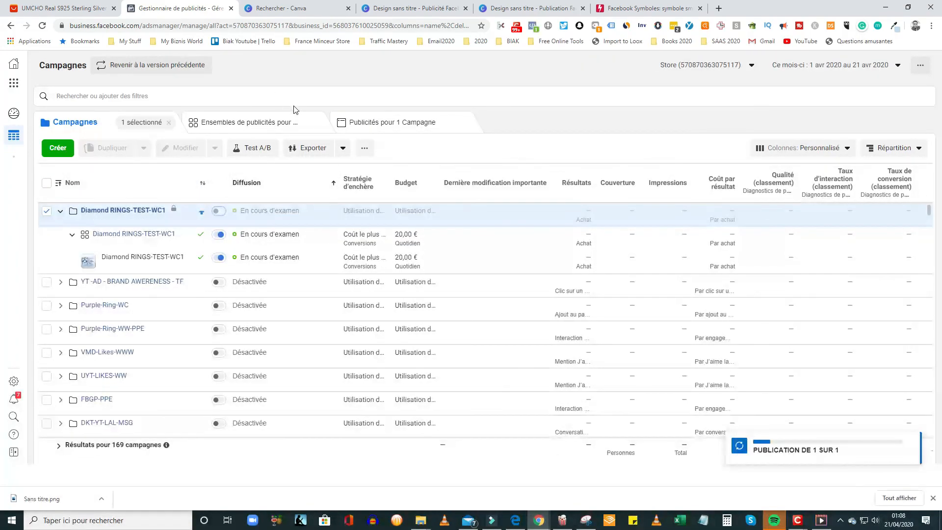